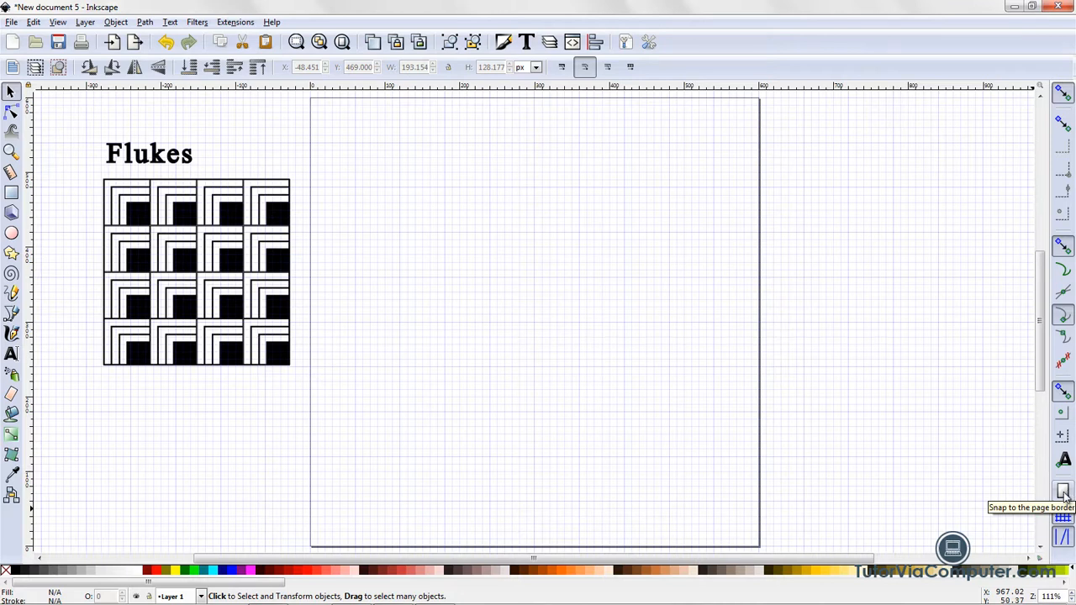
Enable snapping to the page border and draw a 60 × 60 px square at the page's upper-left corner
{"action": "left_click", "coordinate": [1063, 493]}
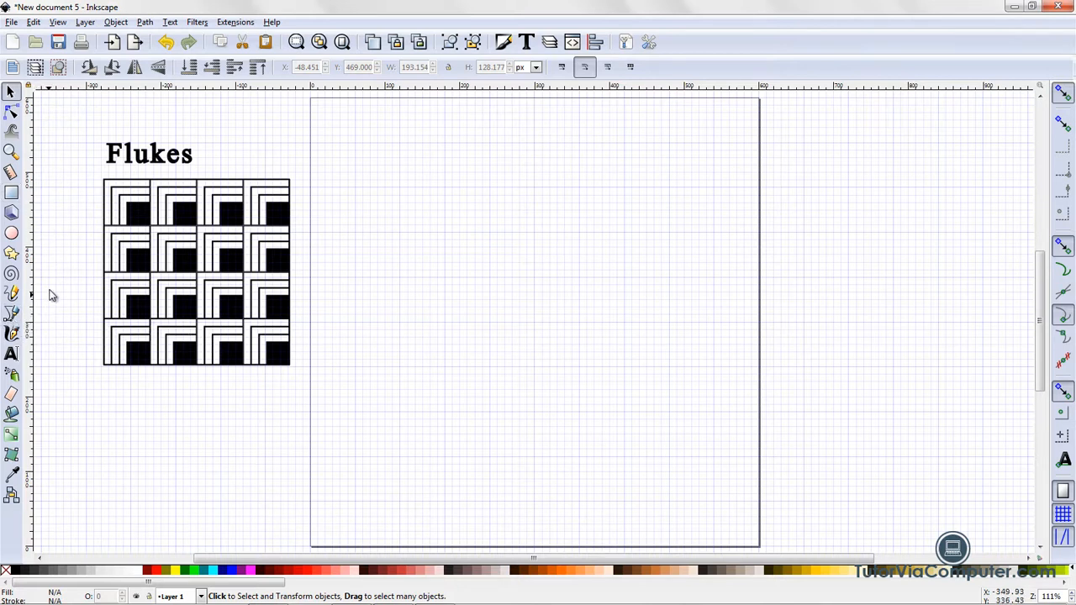
{"action": "left_click", "coordinate": [10, 151]}
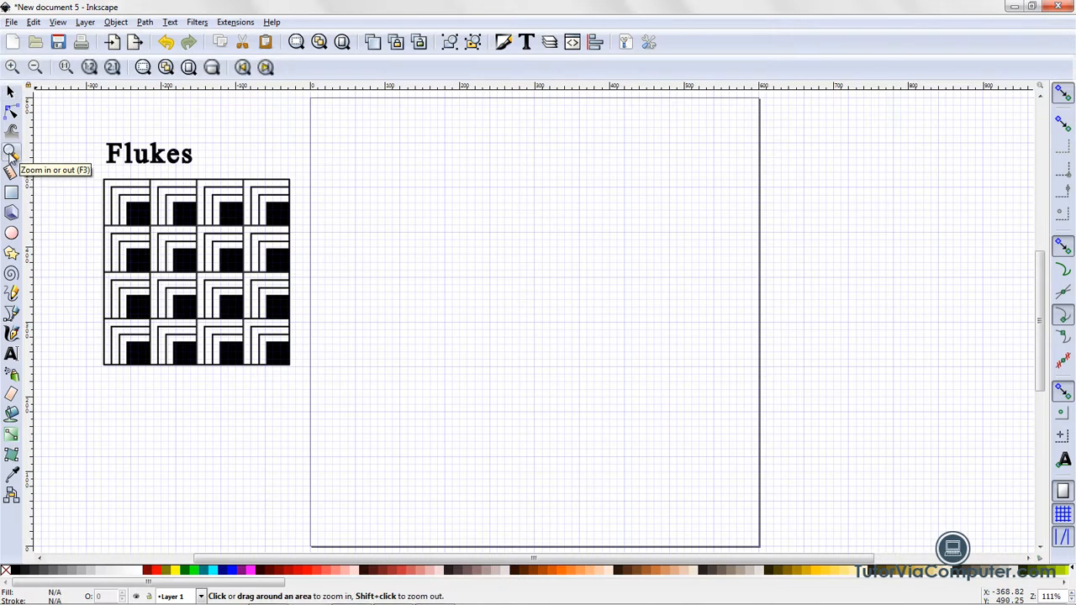
{"action": "left_click", "coordinate": [352, 121]}
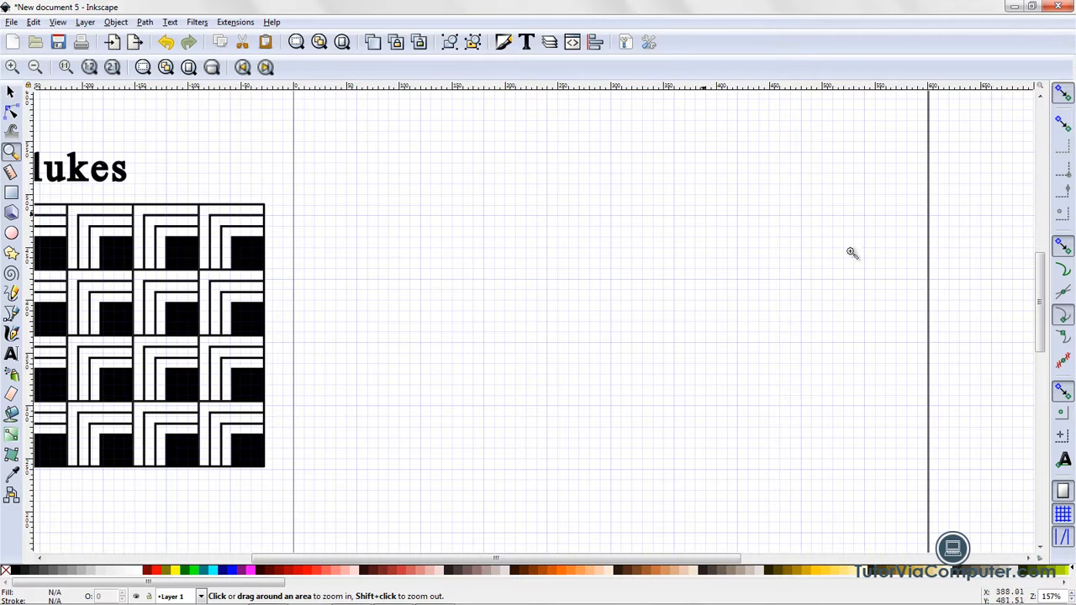
{"action": "left_click_drag", "start_coordinate": [1042, 336], "coordinate": [768, 300]}
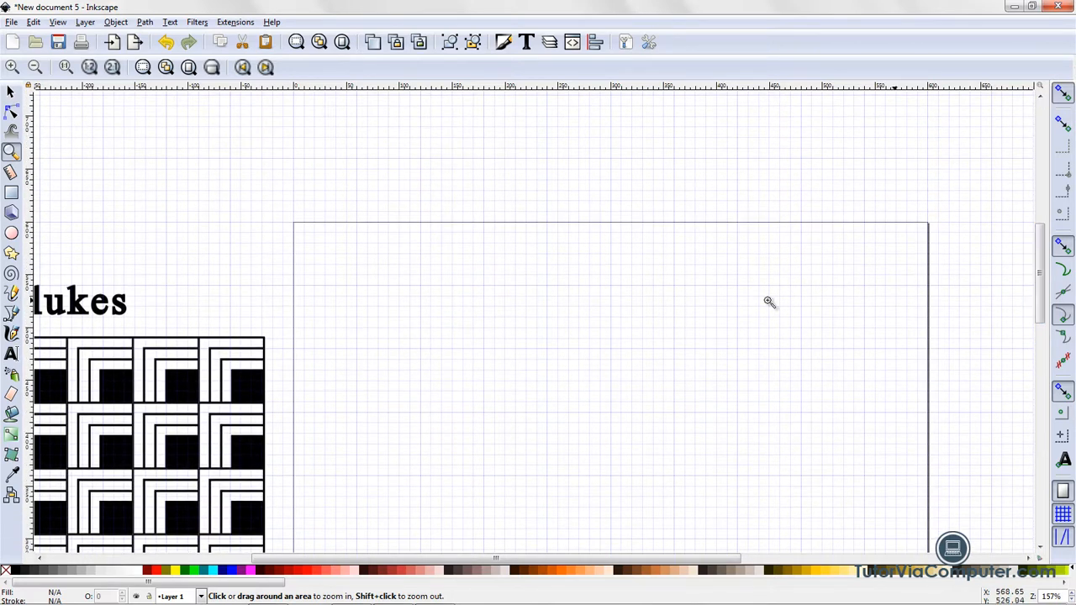
{"action": "left_click", "coordinate": [348, 269]}
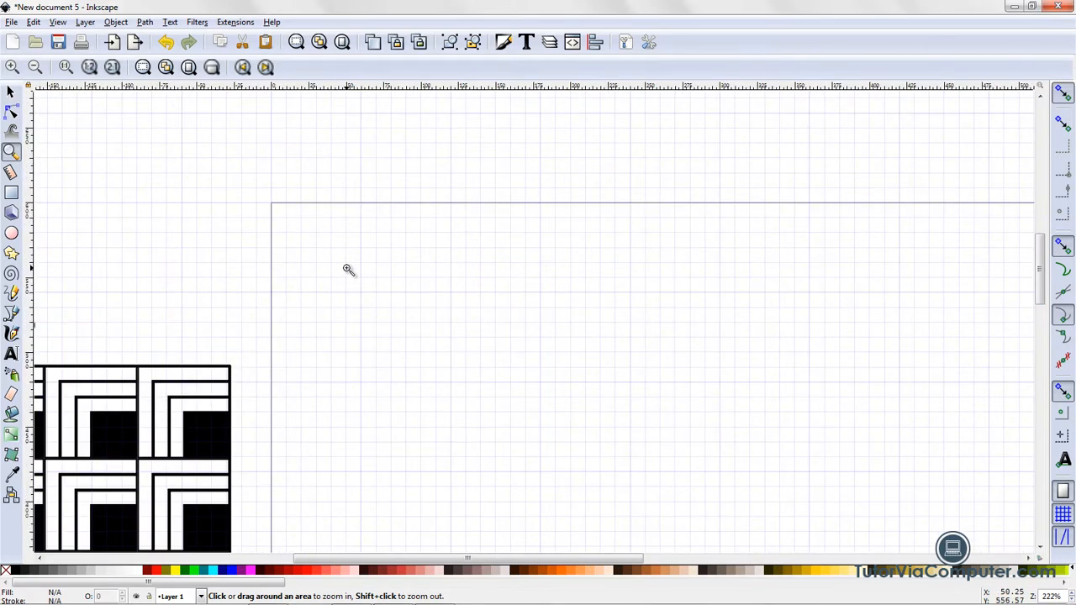
{"action": "left_click", "coordinate": [348, 269]}
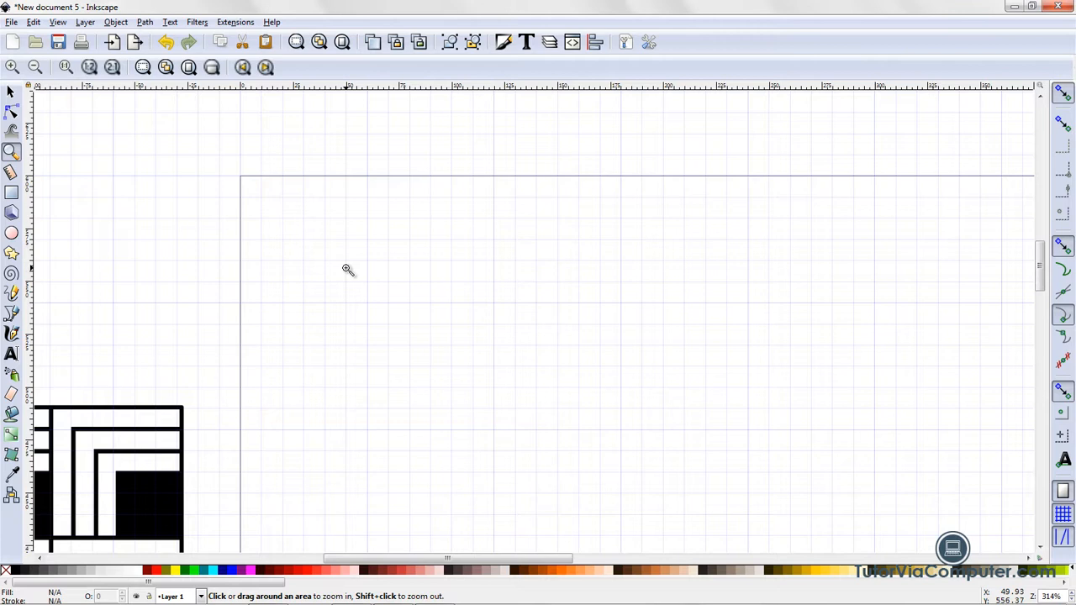
{"action": "left_click", "coordinate": [12, 194]}
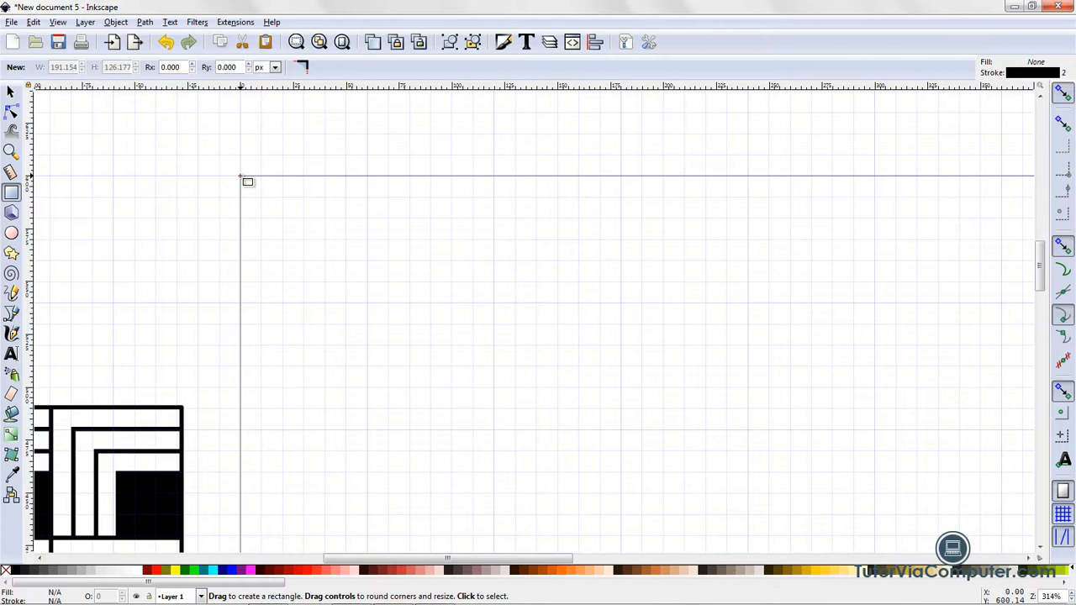
{"action": "left_click_drag", "start_coordinate": [241, 177], "coordinate": [367, 303]}
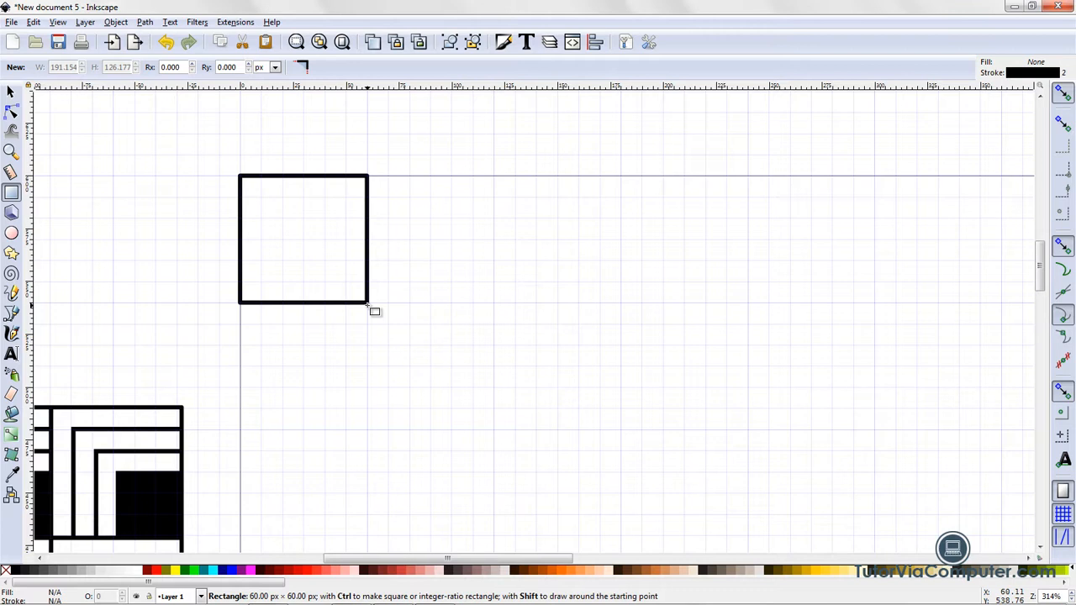
{"action": "left_click_drag", "start_coordinate": [367, 303], "coordinate": [368, 303]}
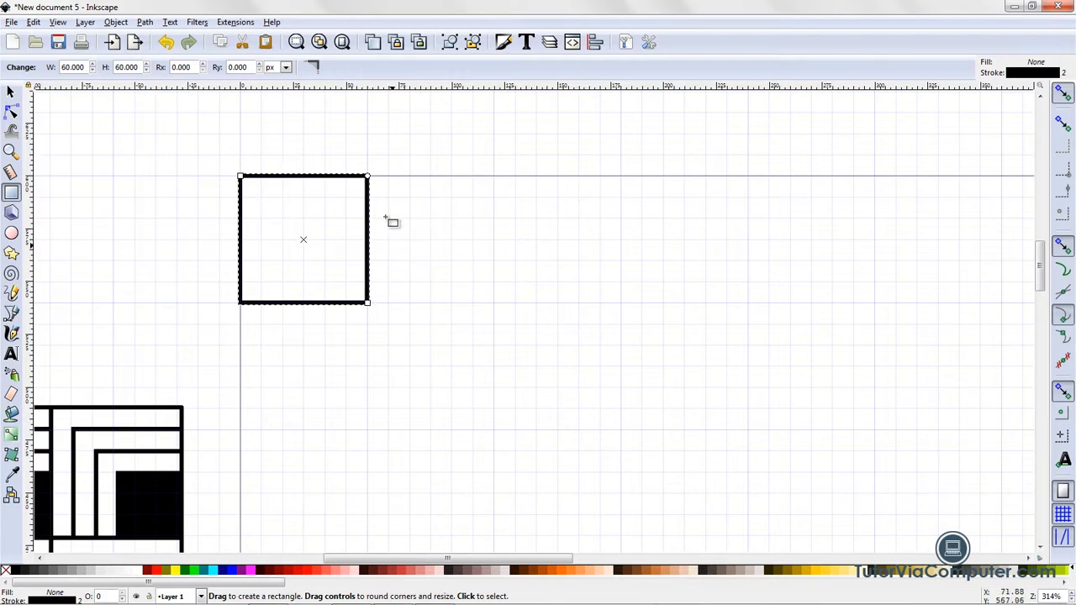
Open the Fill and Stroke settings for the square, set its stroke join to round, and deselect it
{"action": "left_click", "coordinate": [502, 43]}
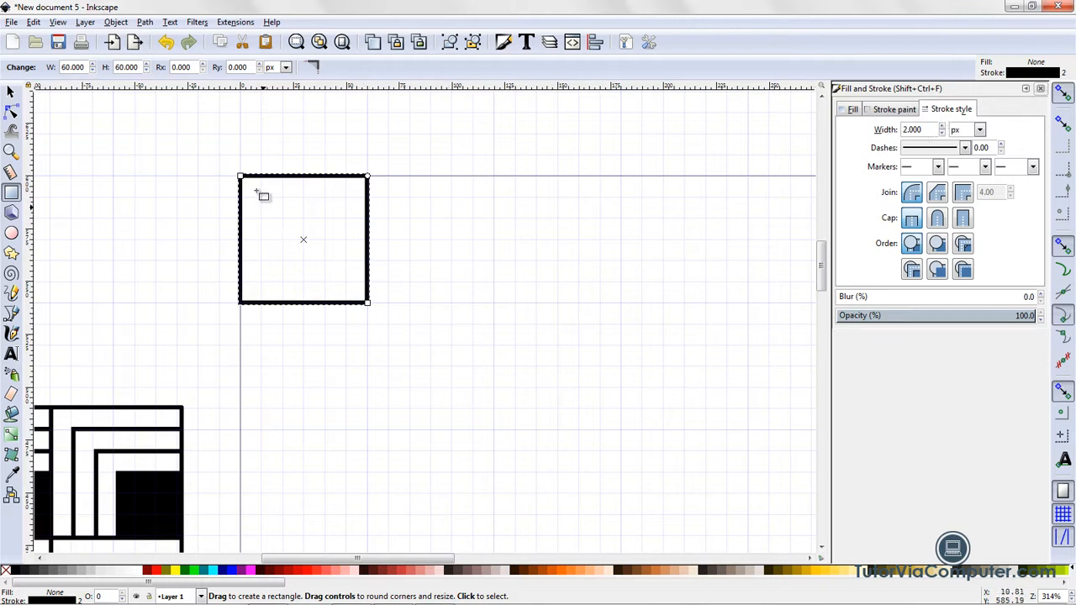
{"action": "left_click", "coordinate": [914, 194]}
{"action": "left_click", "coordinate": [11, 90]}
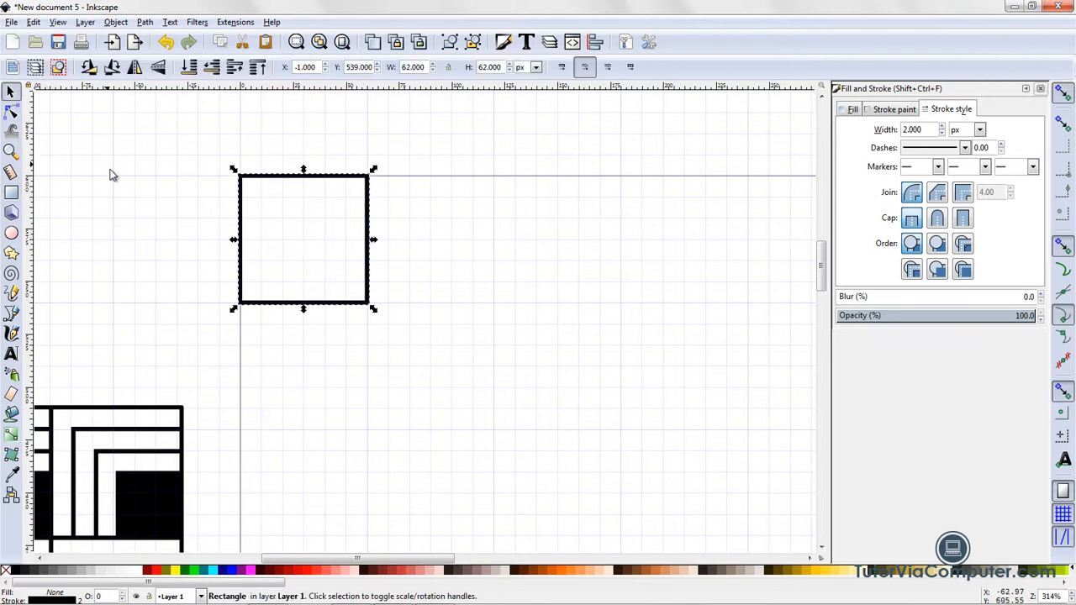
{"action": "left_click", "coordinate": [144, 215]}
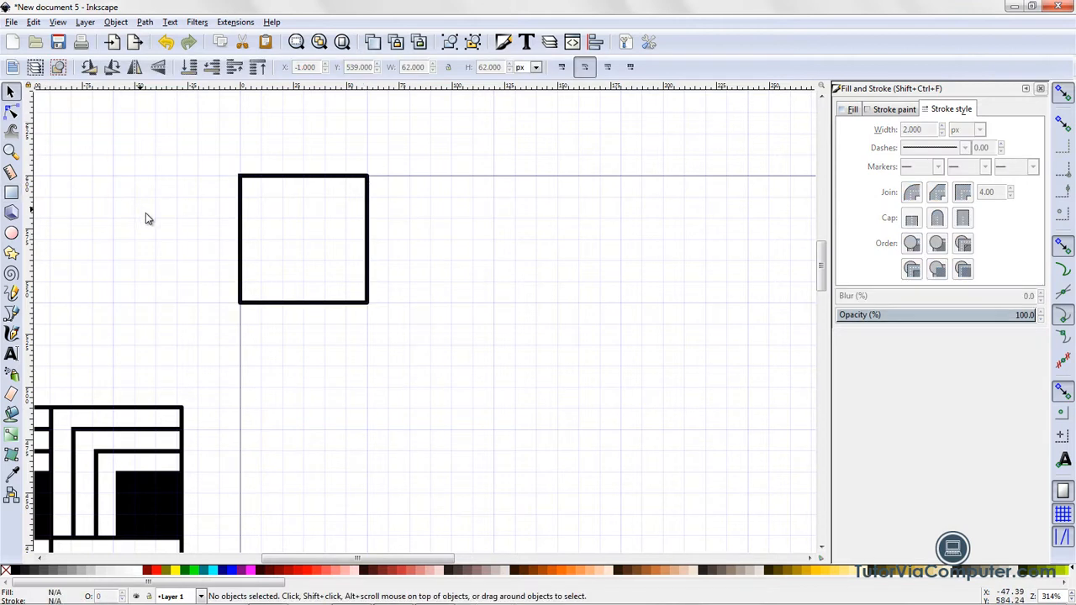
Examine the square's upper-right corner up close to check the shape of its stroke join
{"action": "left_click", "coordinate": [11, 151]}
{"action": "left_click", "coordinate": [370, 175]}
{"action": "left_click", "coordinate": [369, 175]}
{"action": "left_click", "coordinate": [370, 175]}
{"action": "left_click", "coordinate": [370, 175]}
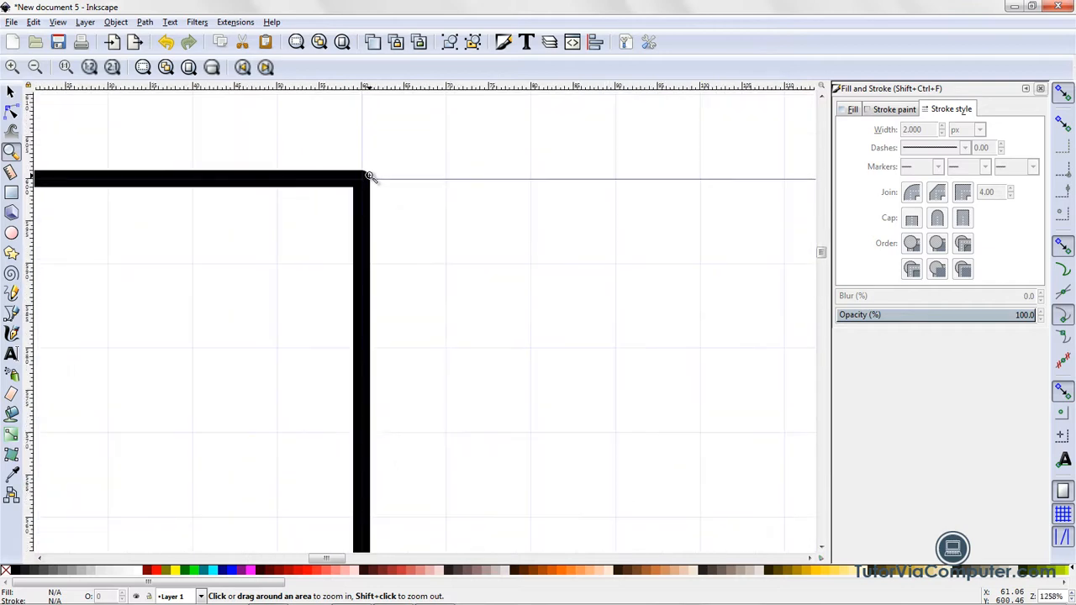
{"action": "left_click", "coordinate": [369, 174]}
{"action": "left_click", "coordinate": [370, 175]}
{"action": "left_click", "coordinate": [370, 175]}
{"action": "left_click", "coordinate": [370, 175]}
{"action": "left_click", "coordinate": [370, 175]}
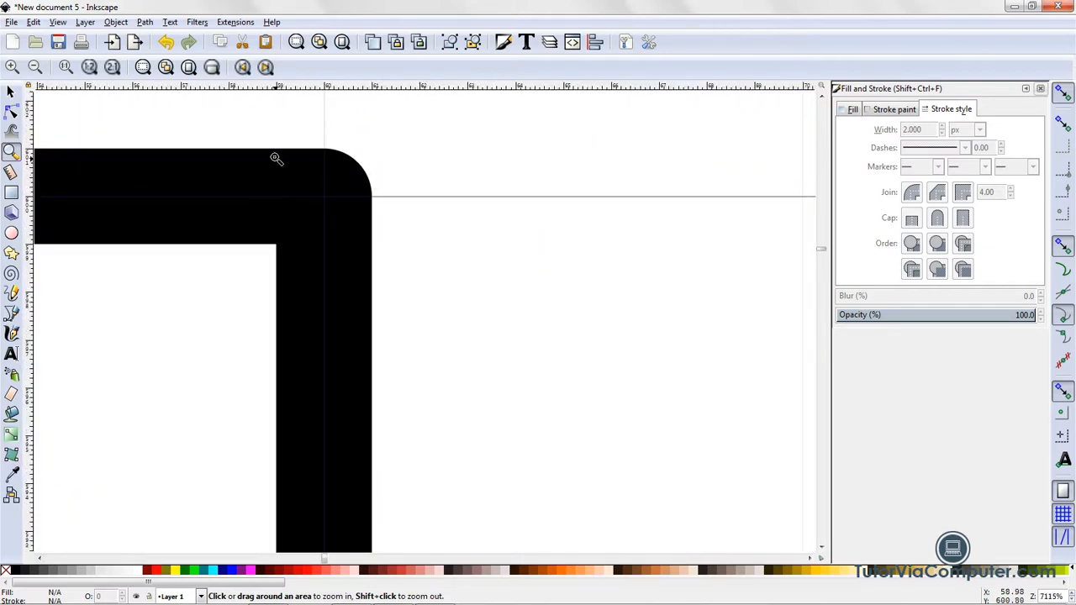
{"action": "left_click", "coordinate": [343, 44]}
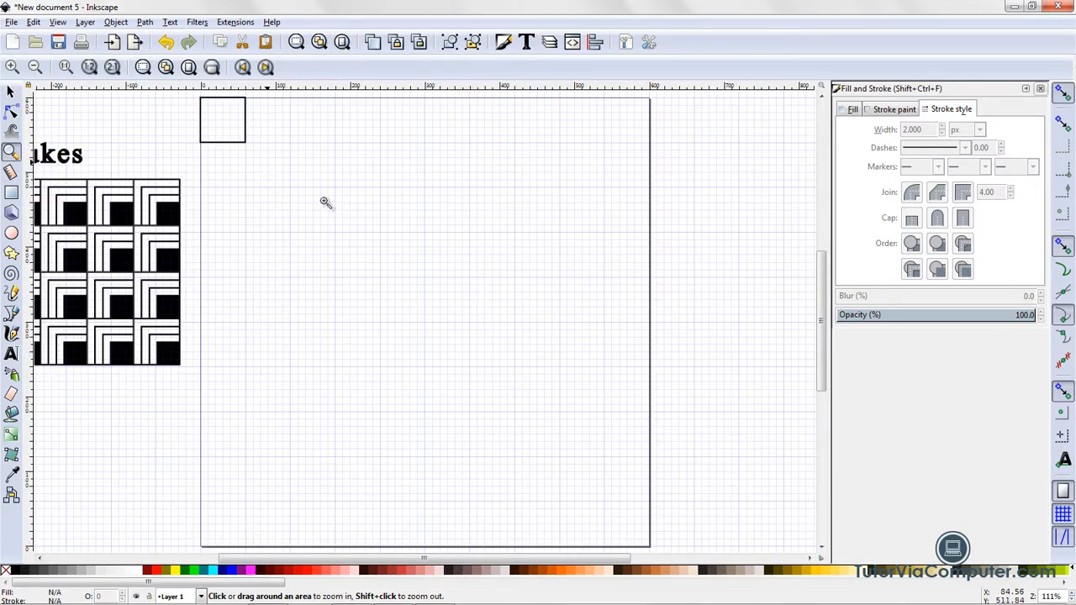
Set the square's stroke width to 1 px with a miter join, and deselect it
{"action": "left_click_drag", "start_coordinate": [822, 352], "coordinate": [819, 343]}
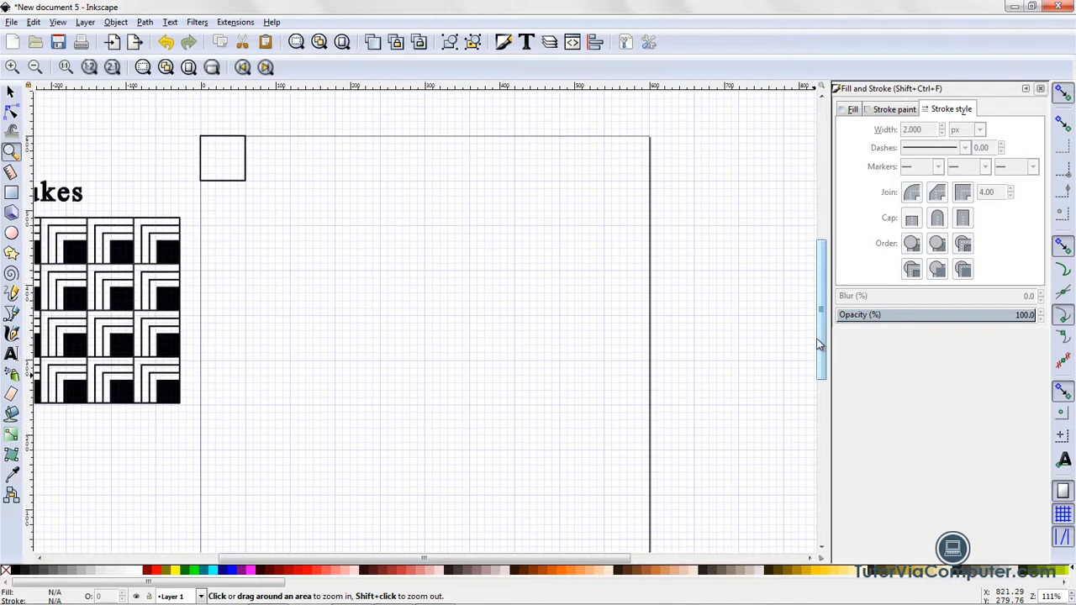
{"action": "left_click", "coordinate": [12, 116]}
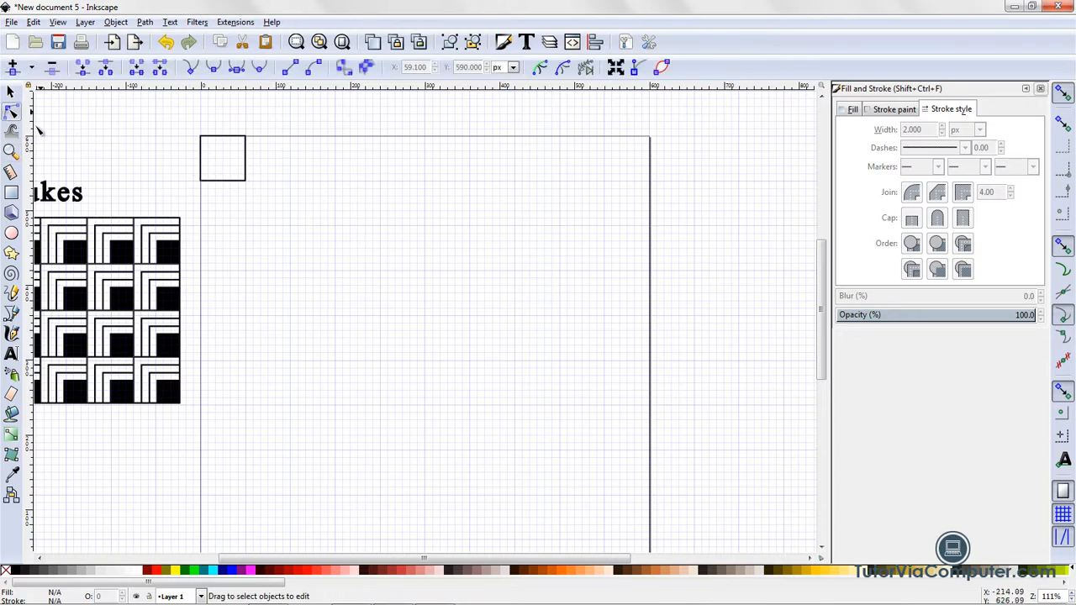
{"action": "left_click", "coordinate": [221, 180]}
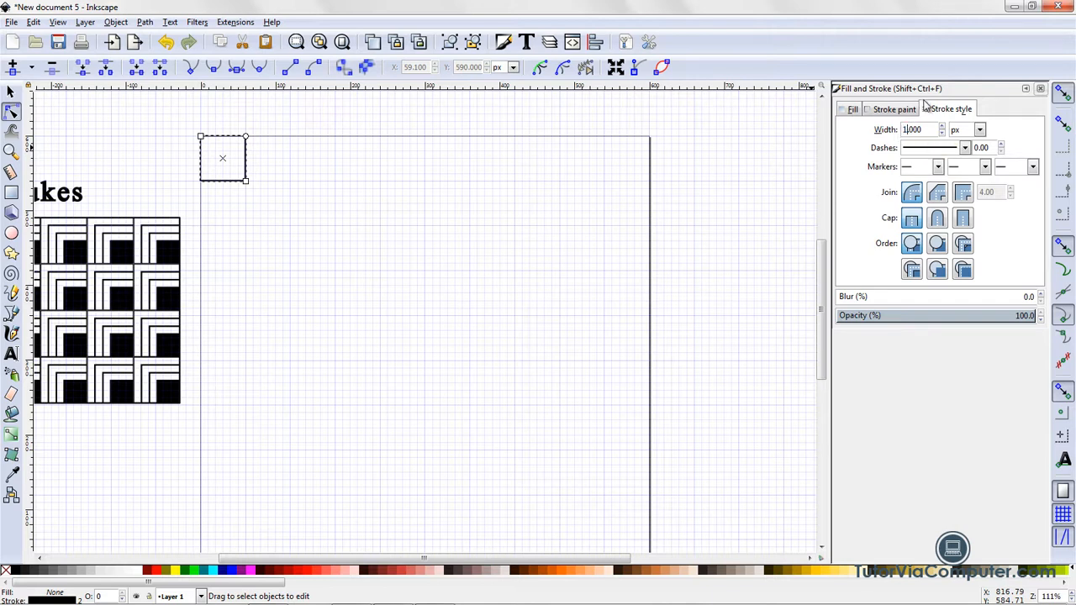
{"action": "key", "text": "Return"}
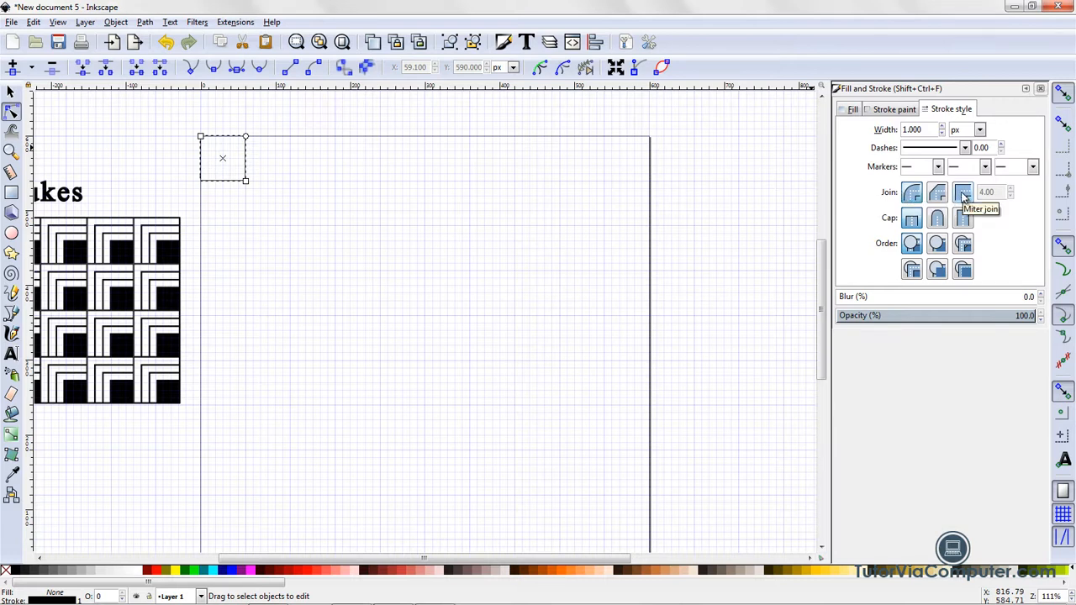
{"action": "left_click", "coordinate": [963, 195]}
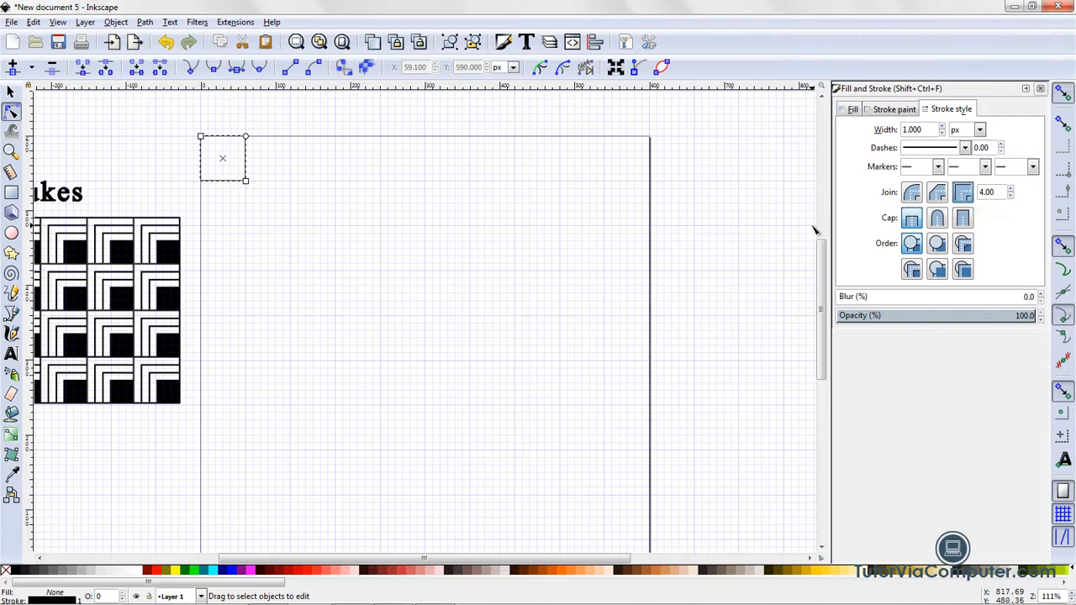
{"action": "left_click", "coordinate": [258, 256]}
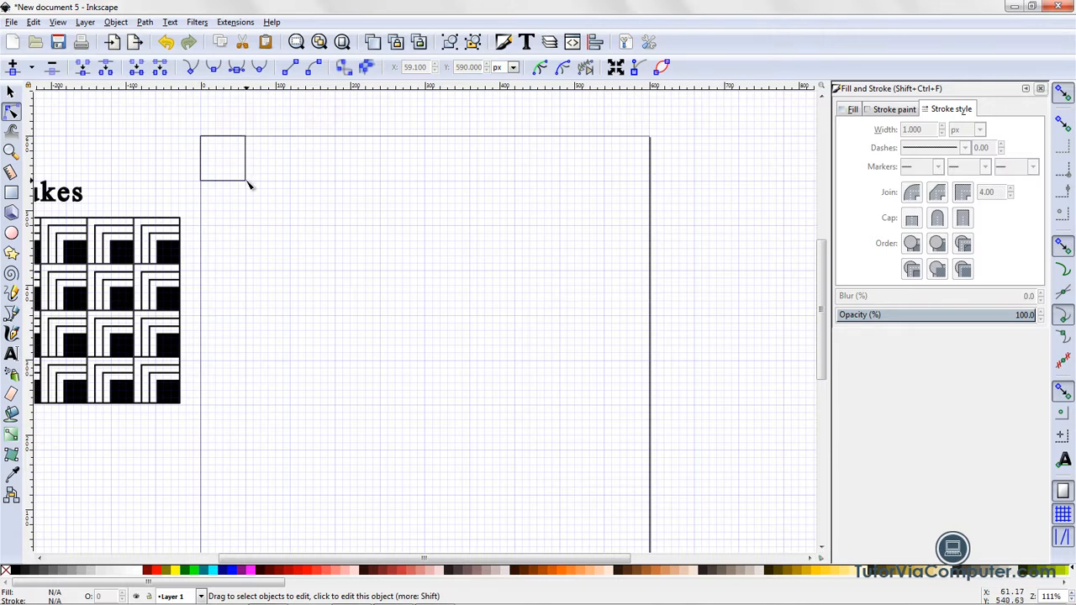
Examine the square's upper-right corner magnified to check how the miter join looks, and return to the whole page
{"action": "left_click", "coordinate": [12, 149]}
{"action": "left_click", "coordinate": [246, 137]}
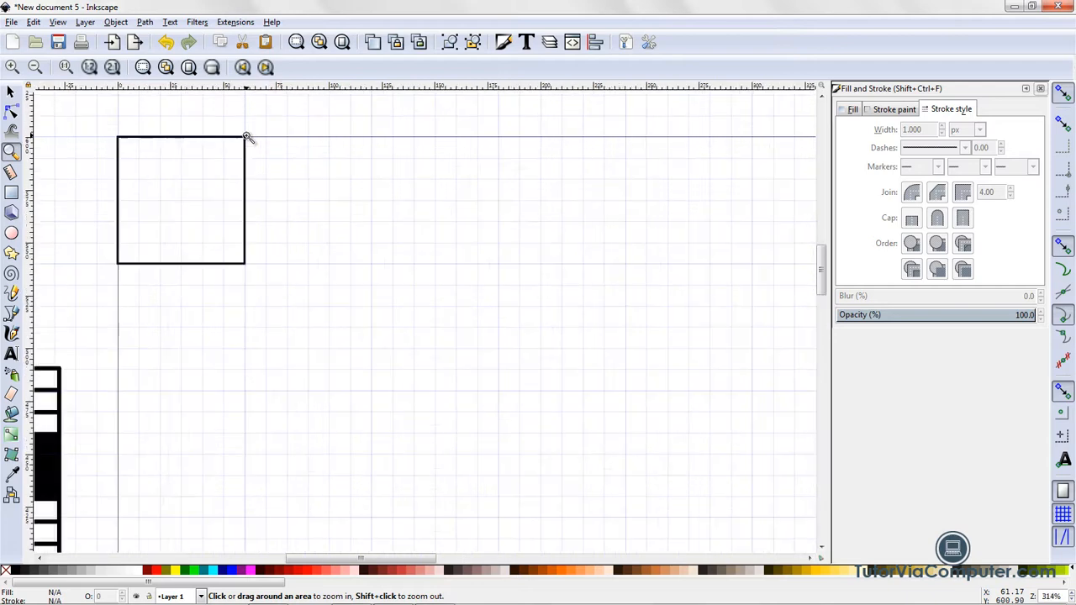
{"action": "left_click", "coordinate": [246, 137]}
{"action": "left_click", "coordinate": [247, 137]}
{"action": "left_click", "coordinate": [249, 137]}
{"action": "left_click", "coordinate": [238, 145]}
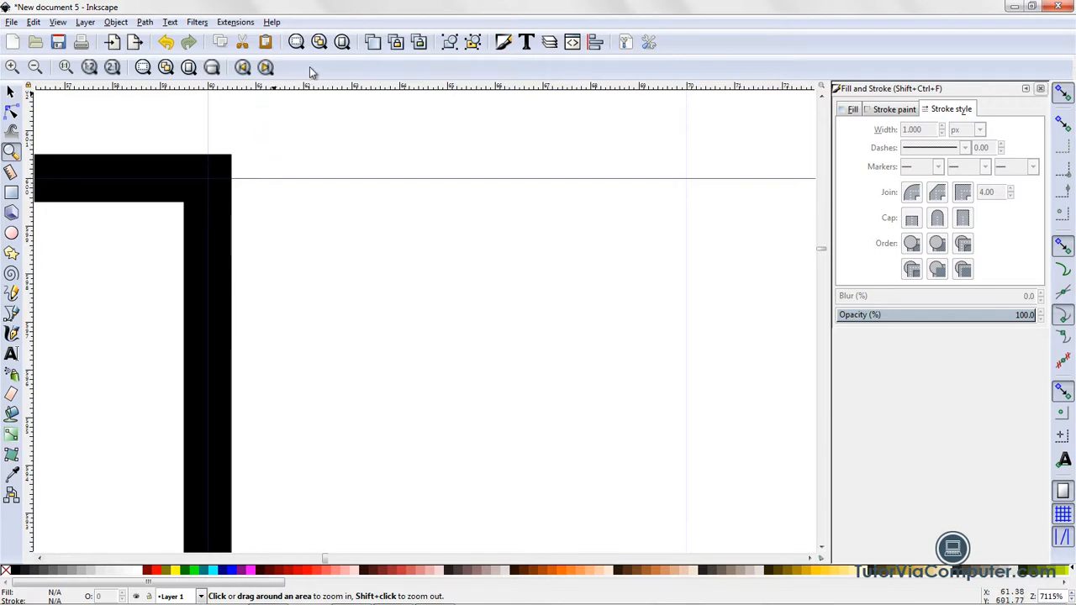
{"action": "left_click", "coordinate": [342, 42]}
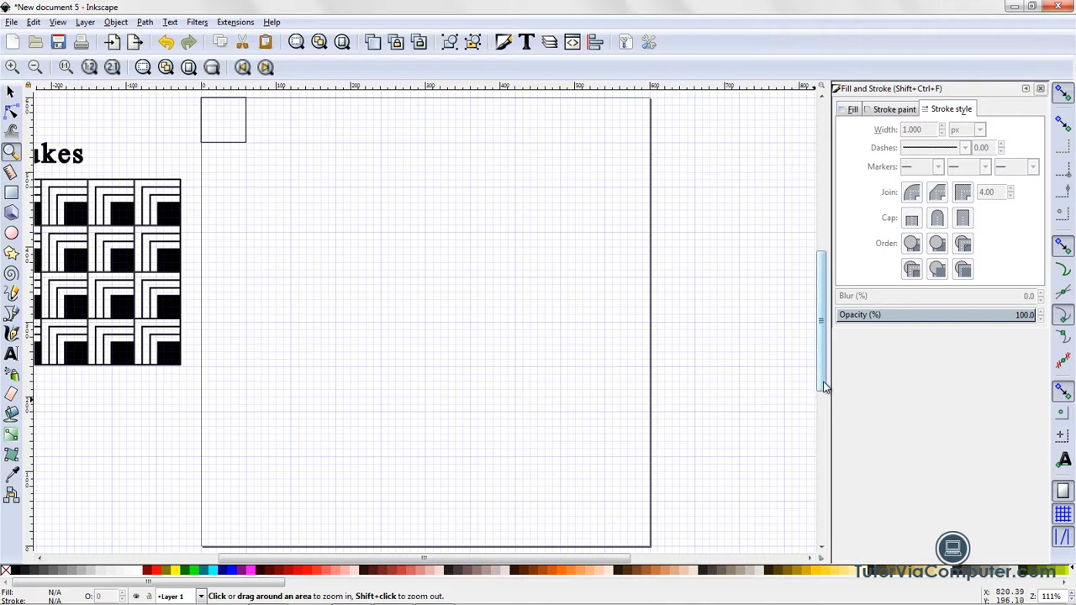
Draw a smaller square about 28.7 px wide from the large square's centre to just inside its lower-right corner
{"action": "left_click_drag", "start_coordinate": [825, 387], "coordinate": [825, 366]}
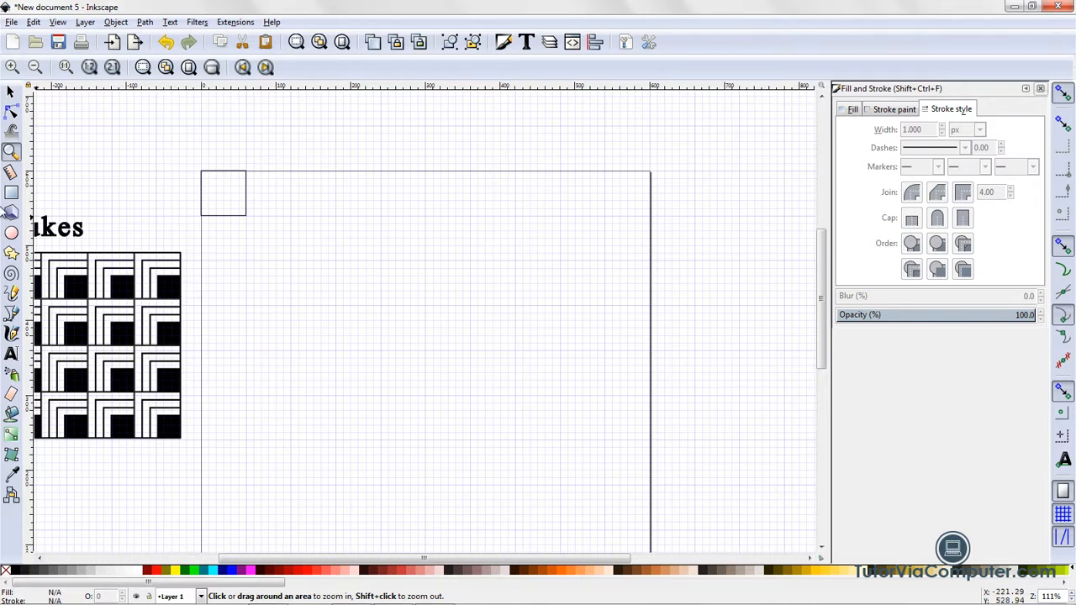
{"action": "left_click", "coordinate": [11, 192]}
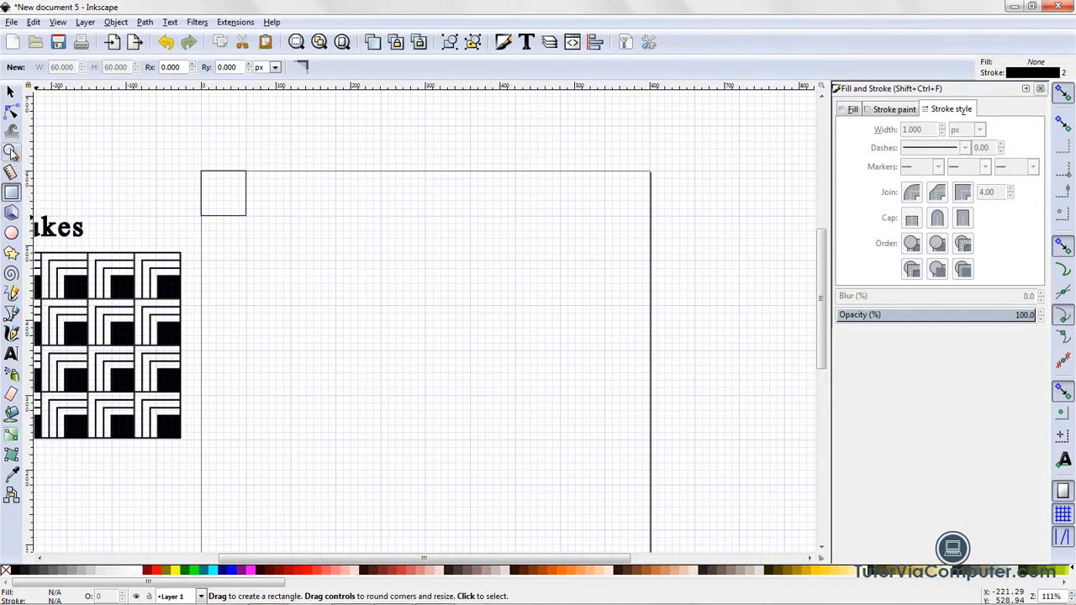
{"action": "left_click", "coordinate": [12, 152]}
{"action": "left_click", "coordinate": [236, 200]}
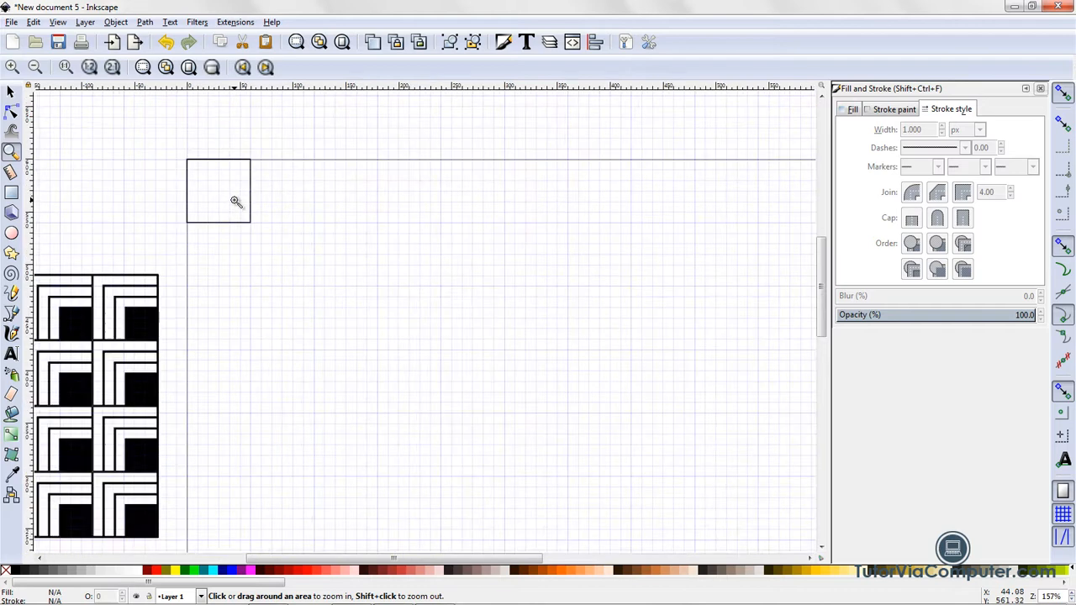
{"action": "left_click", "coordinate": [236, 202]}
{"action": "left_click", "coordinate": [235, 202]}
{"action": "left_click", "coordinate": [235, 202]}
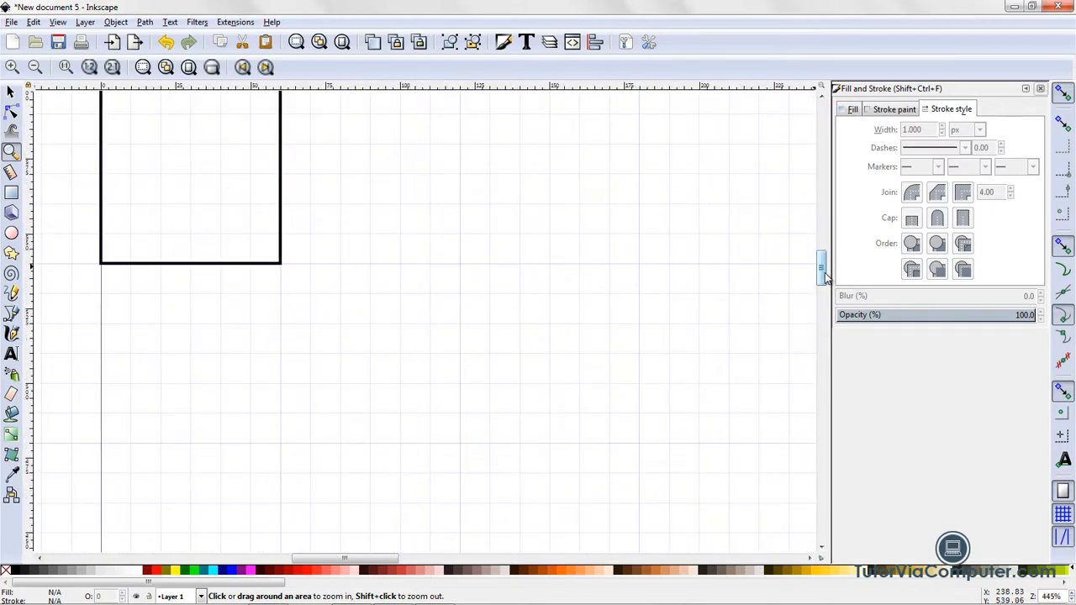
{"action": "scroll", "coordinate": [824, 278], "scroll_direction": "up", "scroll_amount": 2}
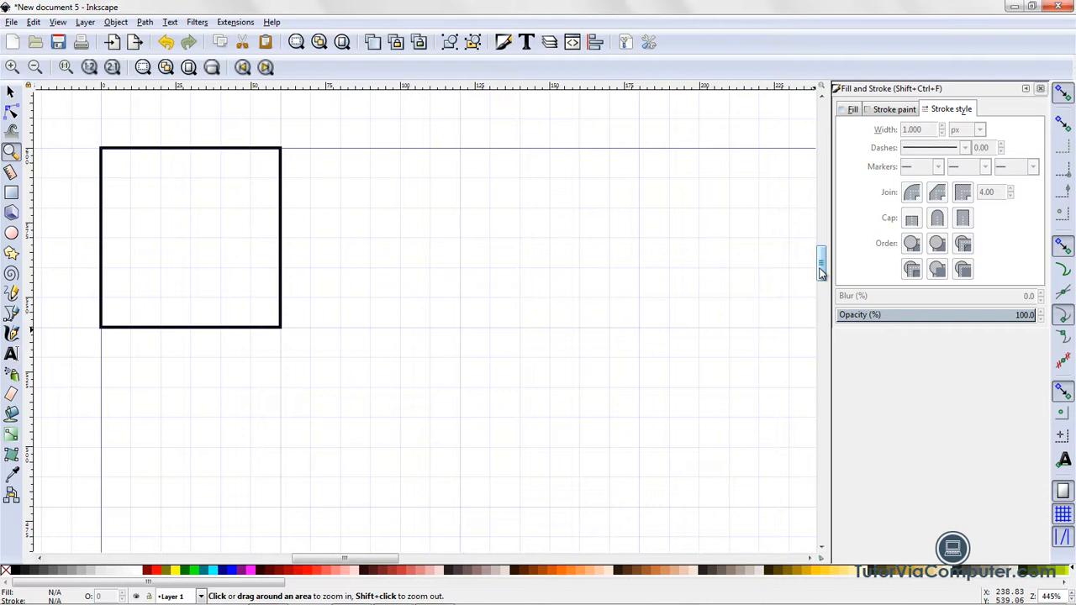
{"action": "left_click", "coordinate": [190, 243]}
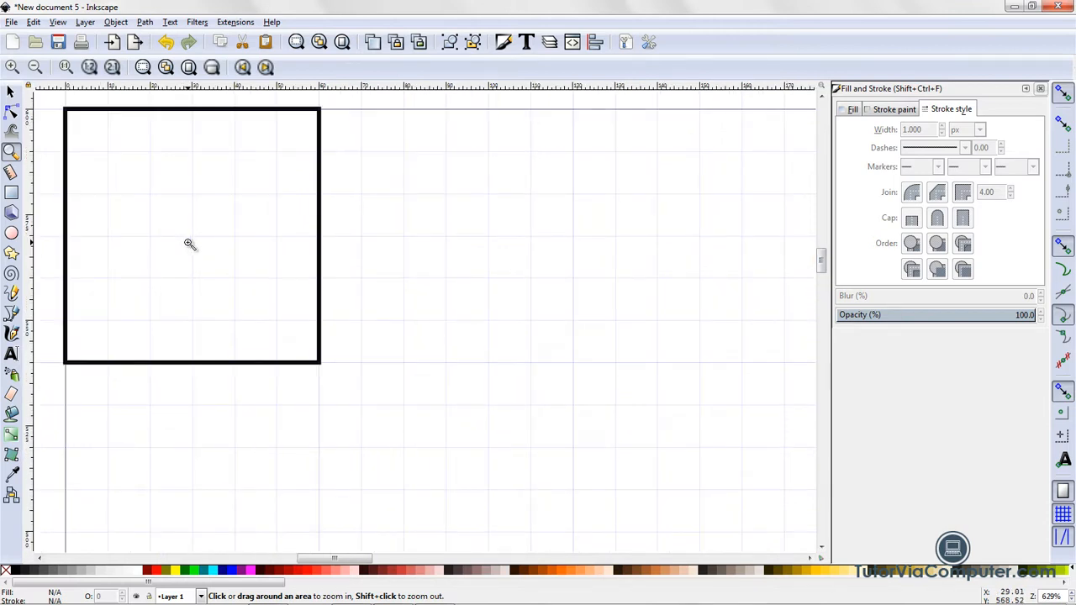
{"action": "left_click", "coordinate": [10, 194]}
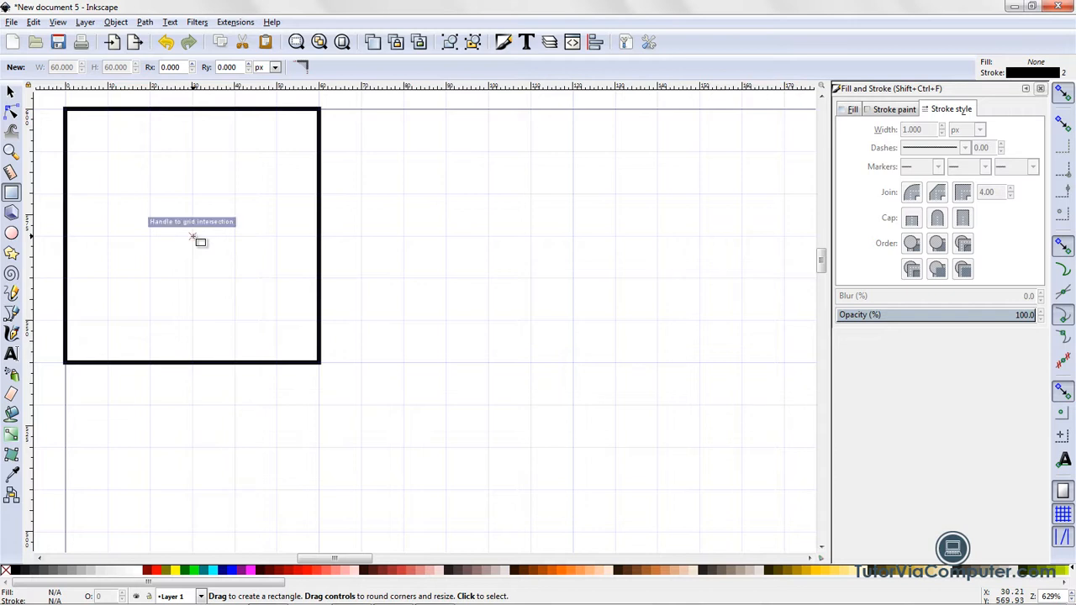
{"action": "left_click_drag", "start_coordinate": [192, 236], "coordinate": [315, 359]}
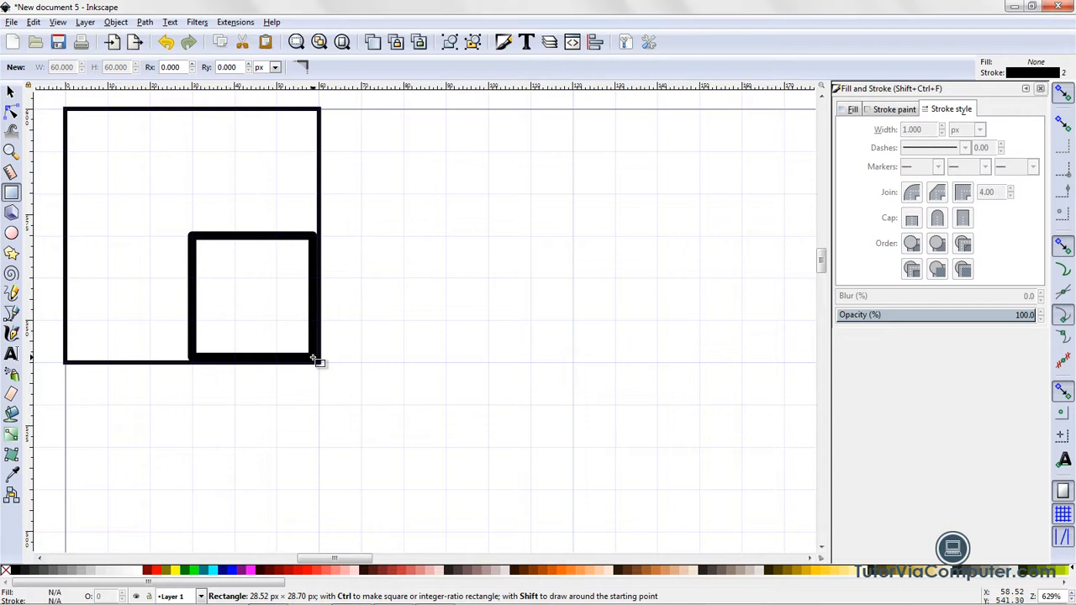
{"action": "left_click_drag", "start_coordinate": [315, 359], "coordinate": [315, 359]}
{"action": "left_click_drag", "start_coordinate": [316, 360], "coordinate": [319, 361]}
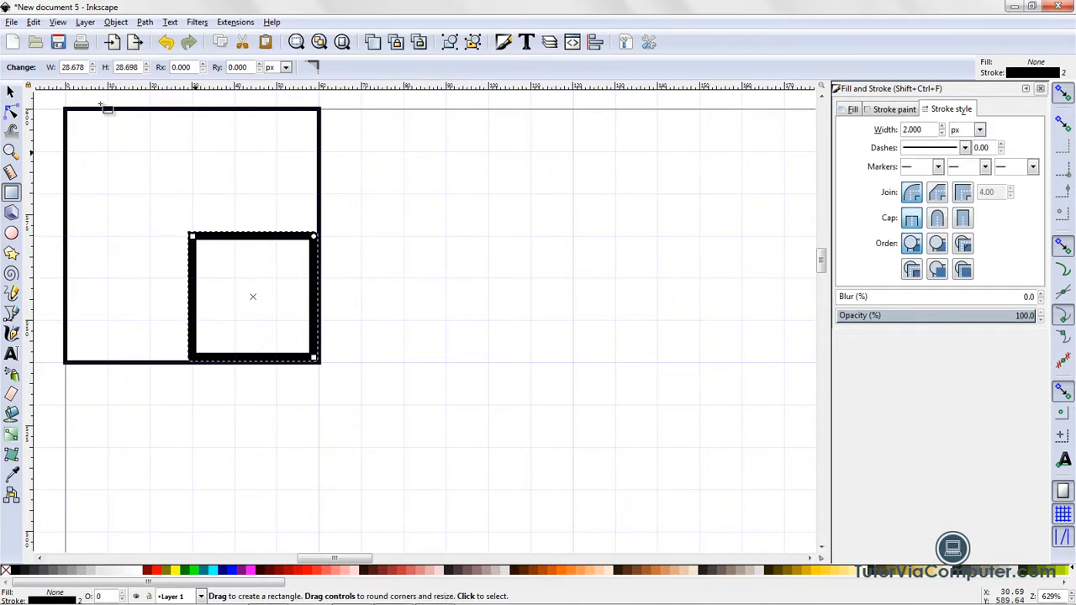
Change the small inner square's stroke join to miter and deselect it
{"action": "left_click", "coordinate": [12, 91]}
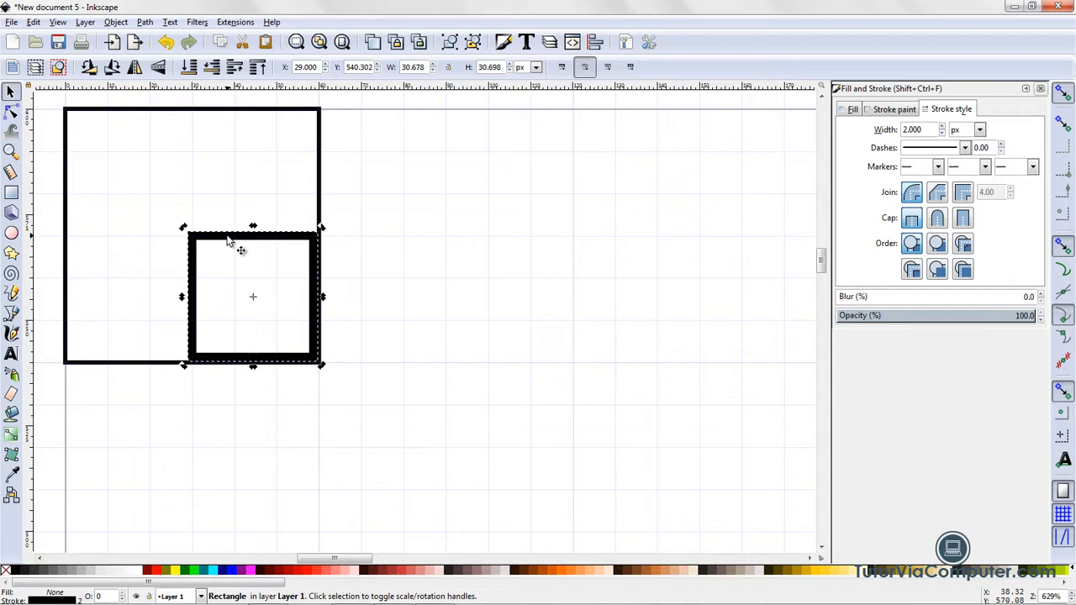
{"action": "left_click", "coordinate": [962, 194]}
{"action": "left_click", "coordinate": [236, 187]}
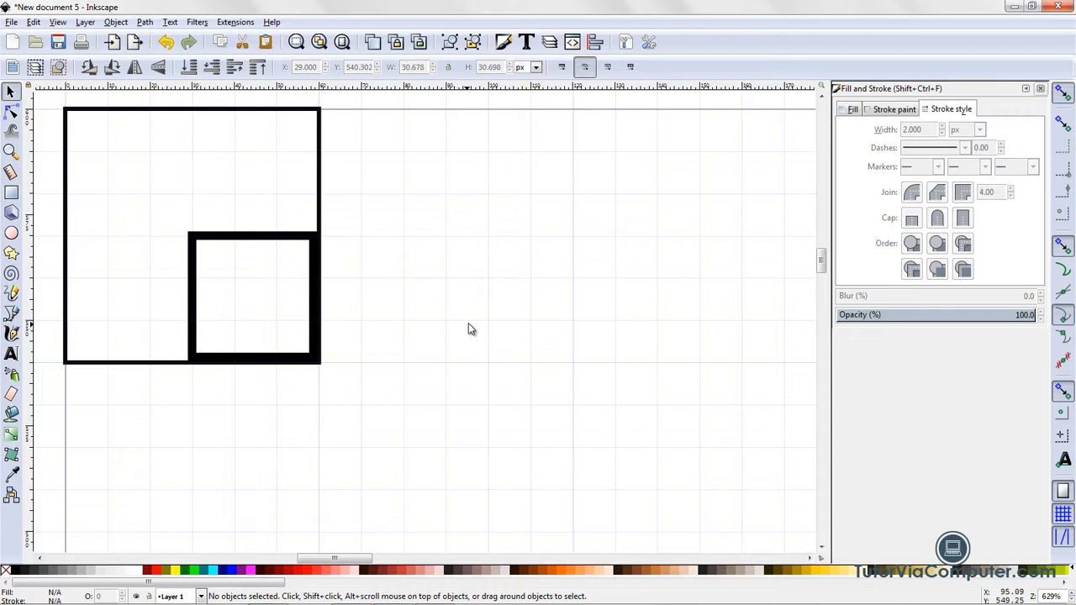
Fill the small inner square with black and deselect it
{"action": "left_click", "coordinate": [231, 241]}
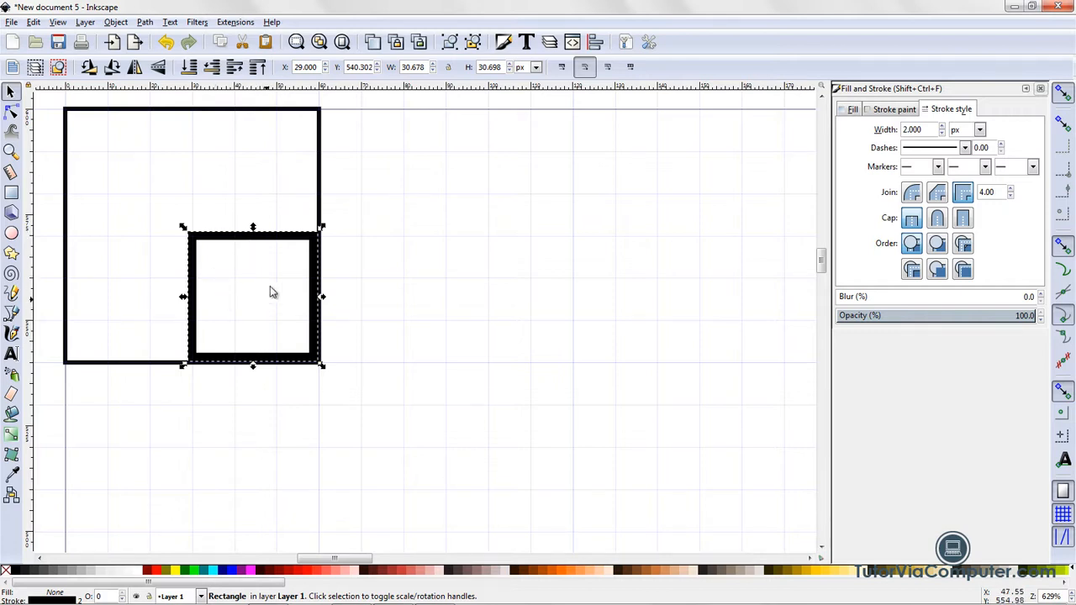
{"action": "left_click", "coordinate": [15, 574]}
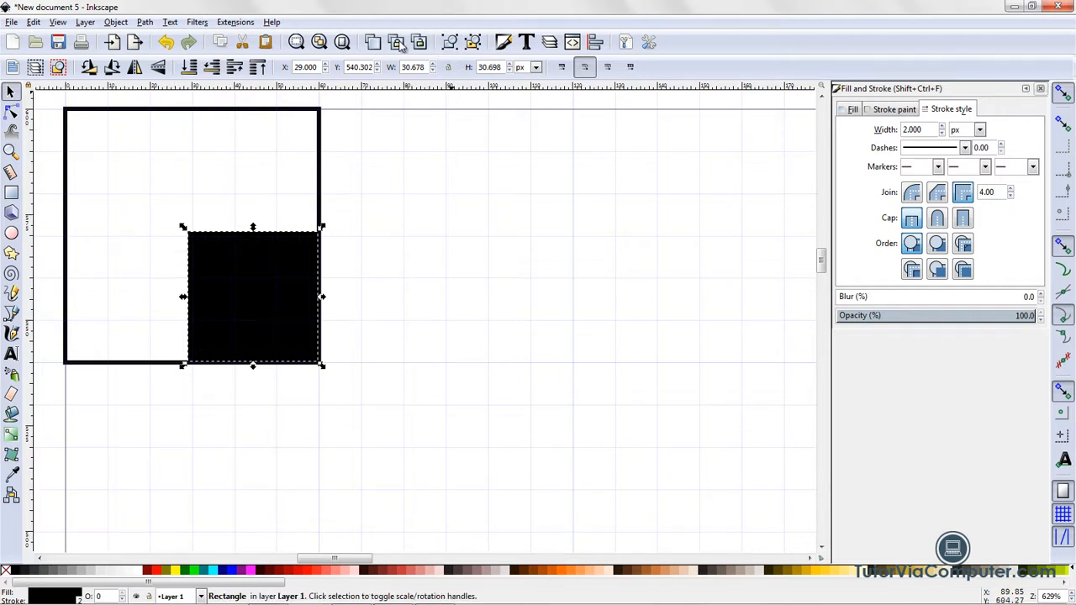
{"action": "left_click", "coordinate": [342, 43]}
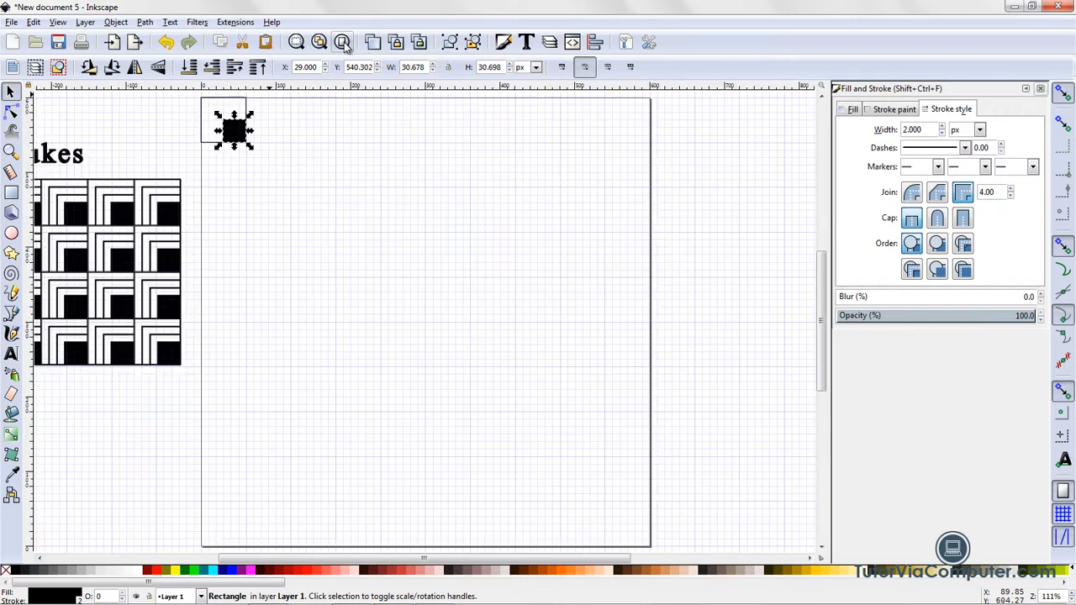
{"action": "left_click", "coordinate": [297, 248]}
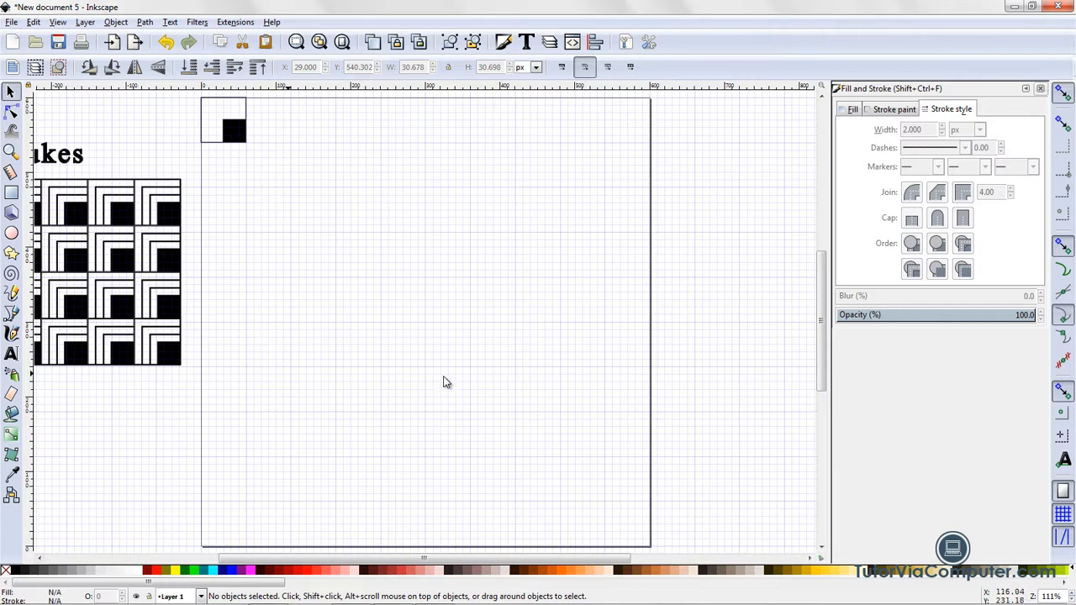
Set up the Pen tool to draw paraxial line segments for the lines inside the large square
{"action": "left_click", "coordinate": [11, 314]}
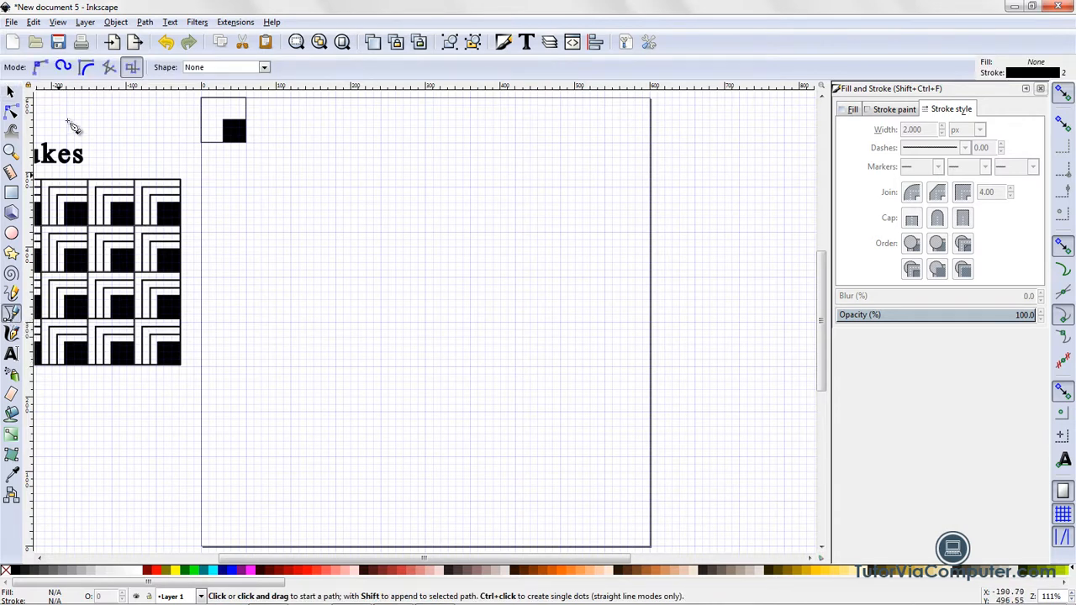
{"action": "left_click", "coordinate": [135, 73]}
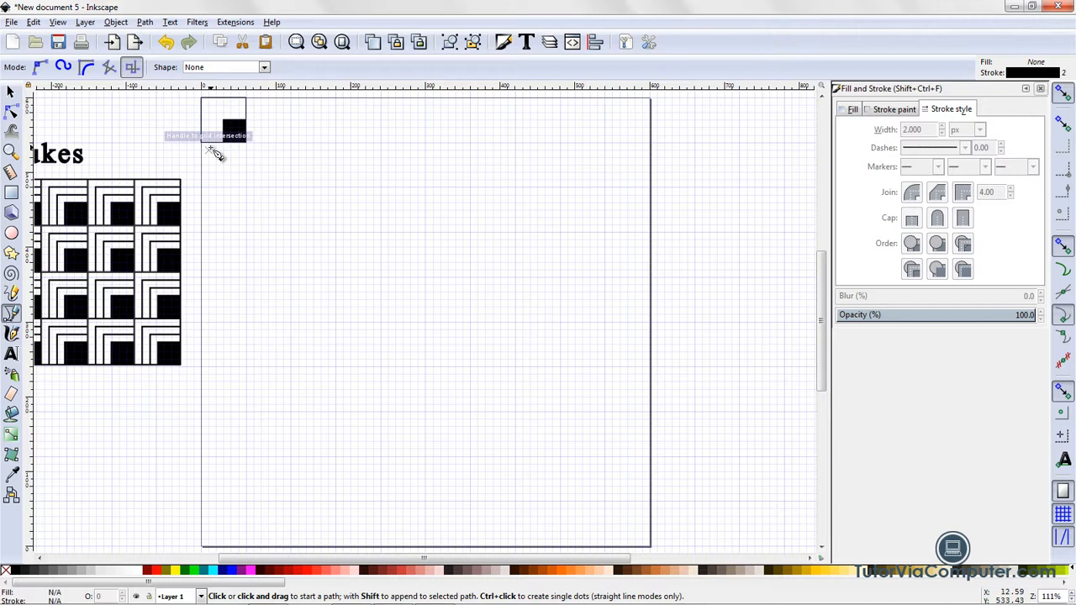
{"action": "left_click", "coordinate": [132, 72]}
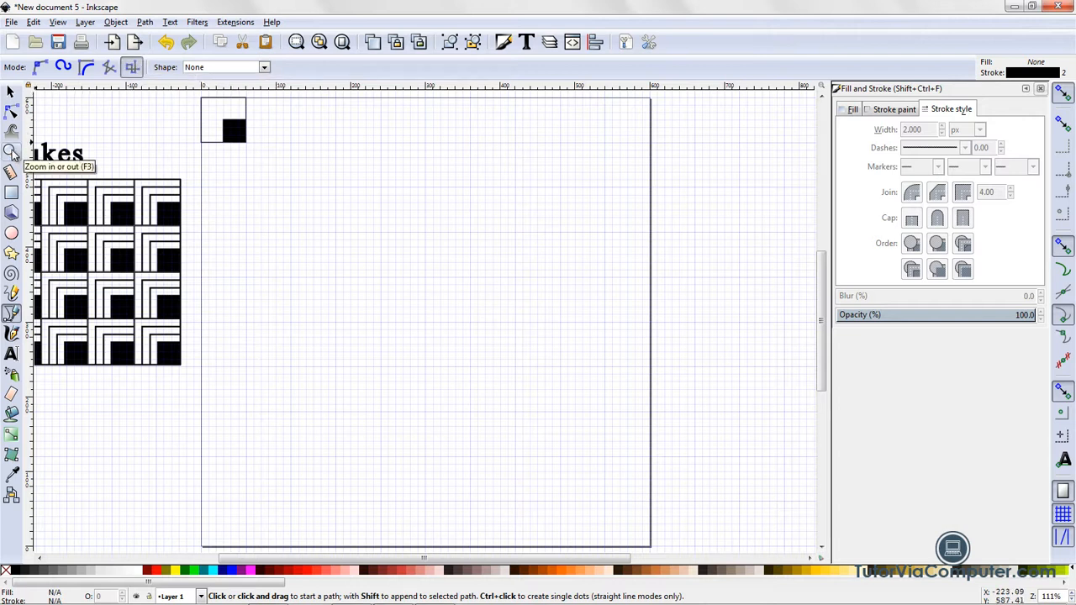
{"action": "left_click", "coordinate": [11, 152]}
{"action": "double_click", "coordinate": [217, 110]}
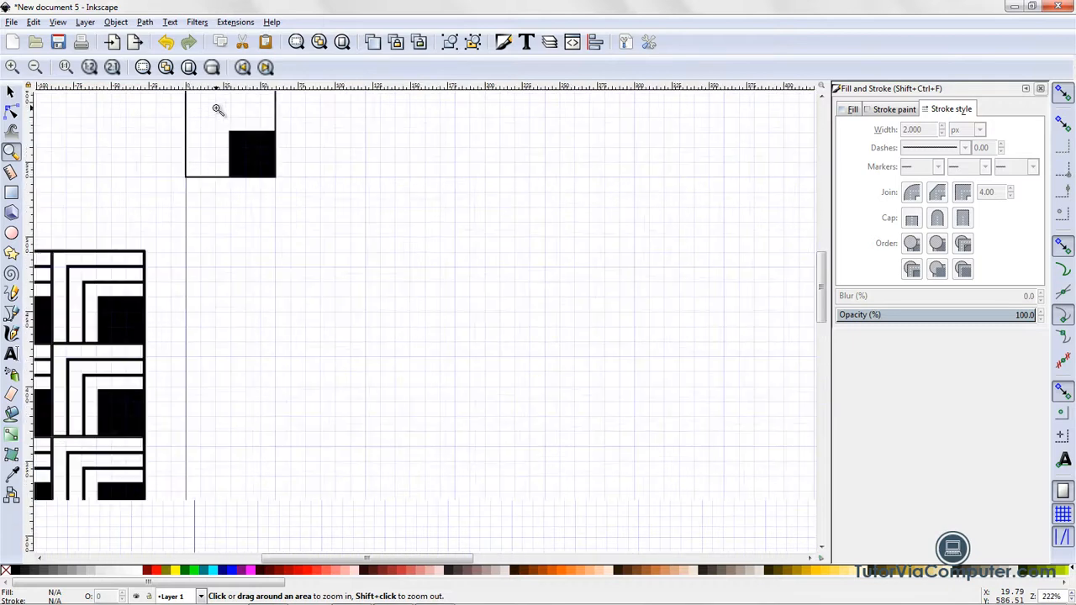
{"action": "double_click", "coordinate": [217, 110]}
{"action": "double_click", "coordinate": [217, 110]}
{"action": "left_click", "coordinate": [216, 110]}
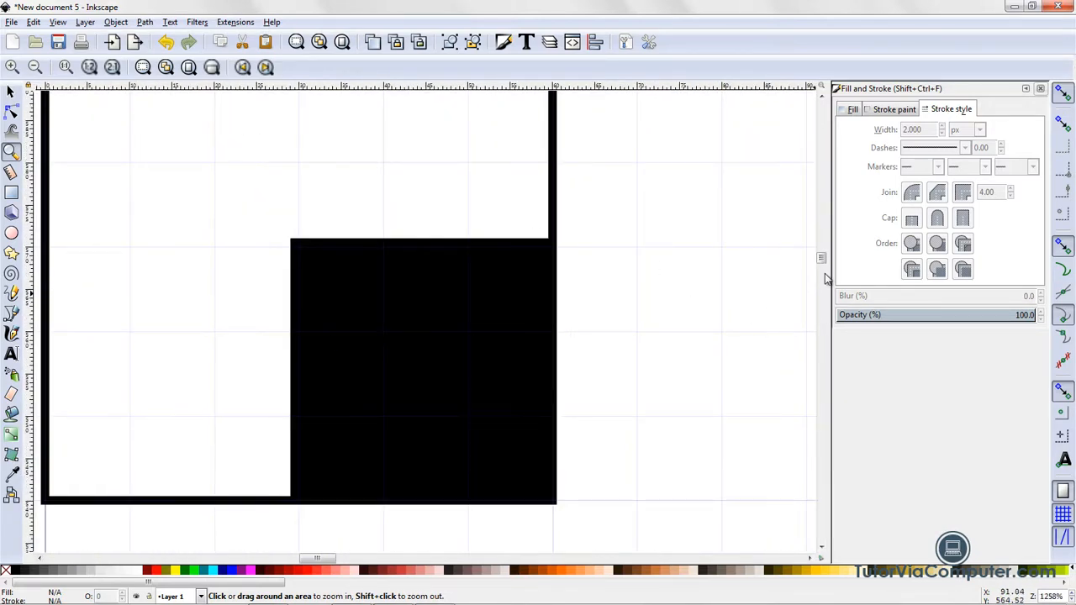
{"action": "scroll", "coordinate": [823, 261], "scroll_direction": "up", "scroll_amount": 3}
{"action": "scroll", "coordinate": [824, 261], "scroll_direction": "up", "scroll_amount": 1}
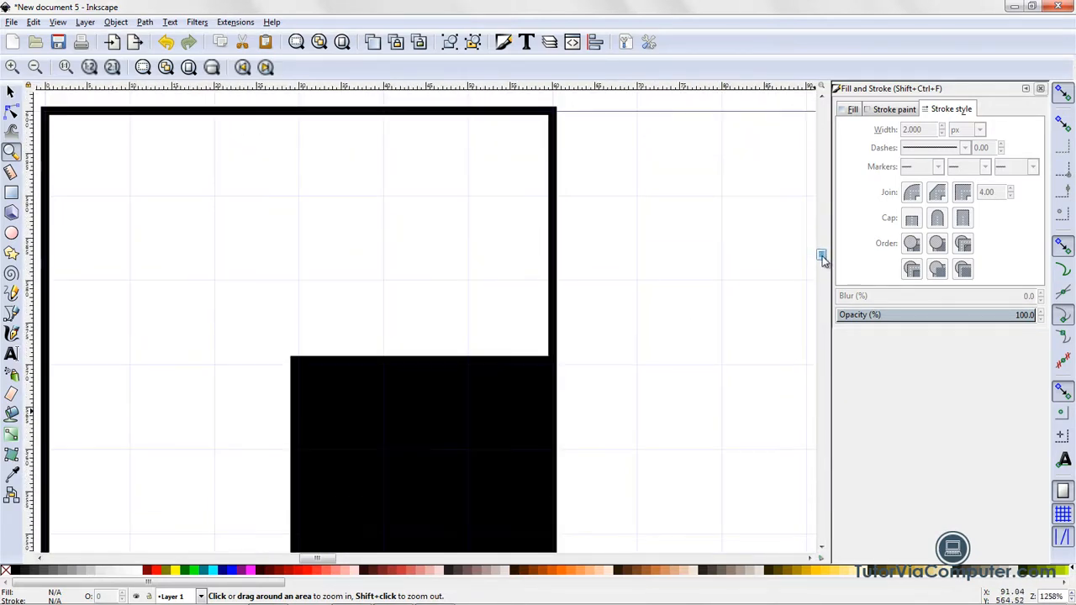
{"action": "scroll", "coordinate": [822, 255], "scroll_direction": "down", "scroll_amount": 3}
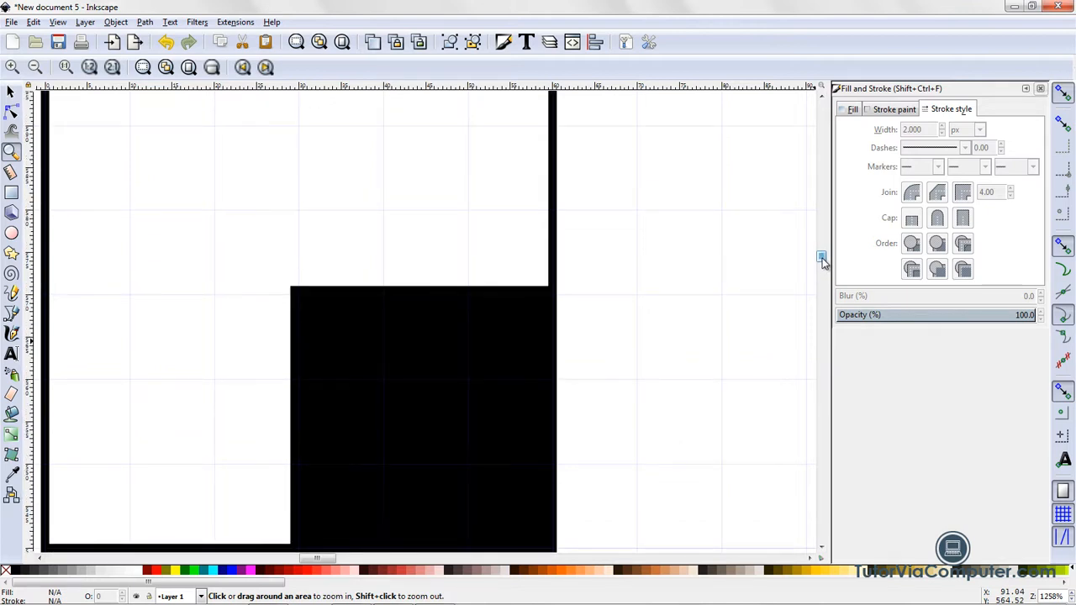
{"action": "left_click", "coordinate": [36, 68]}
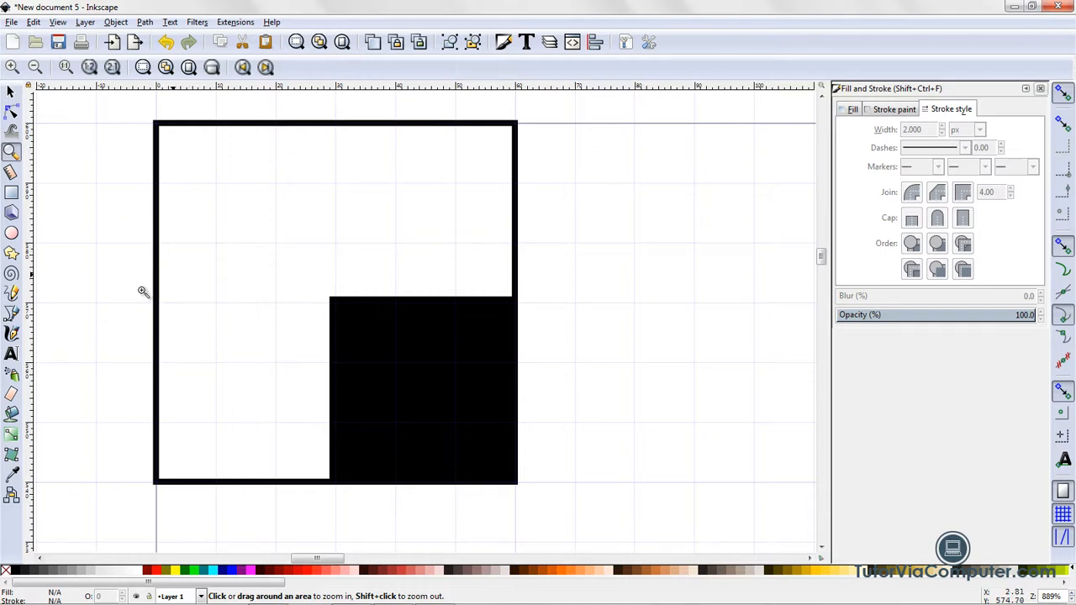
{"action": "left_click", "coordinate": [12, 313]}
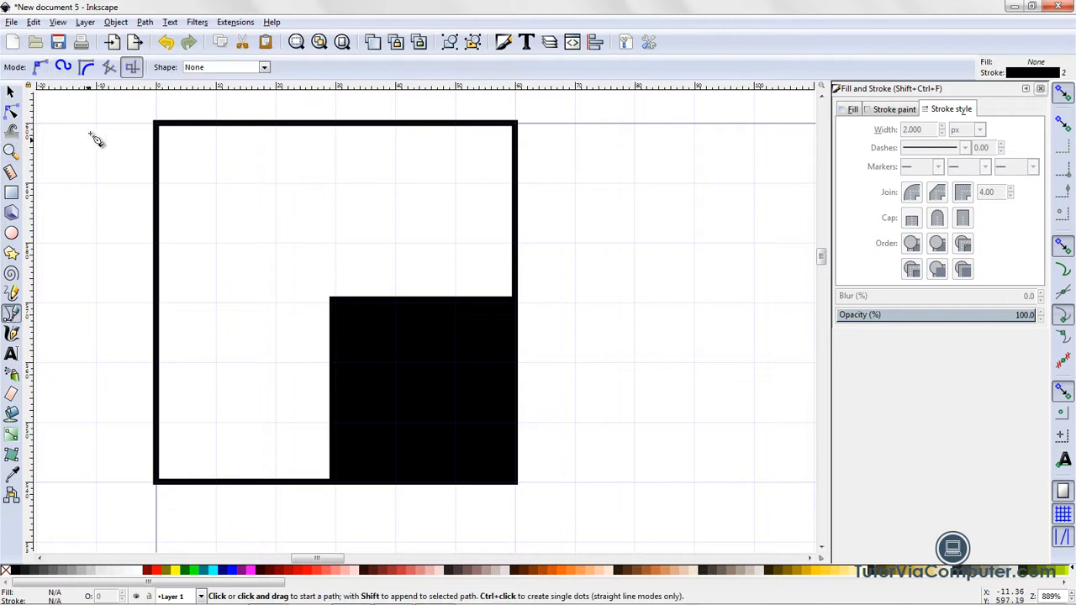
{"action": "left_click", "coordinate": [136, 74]}
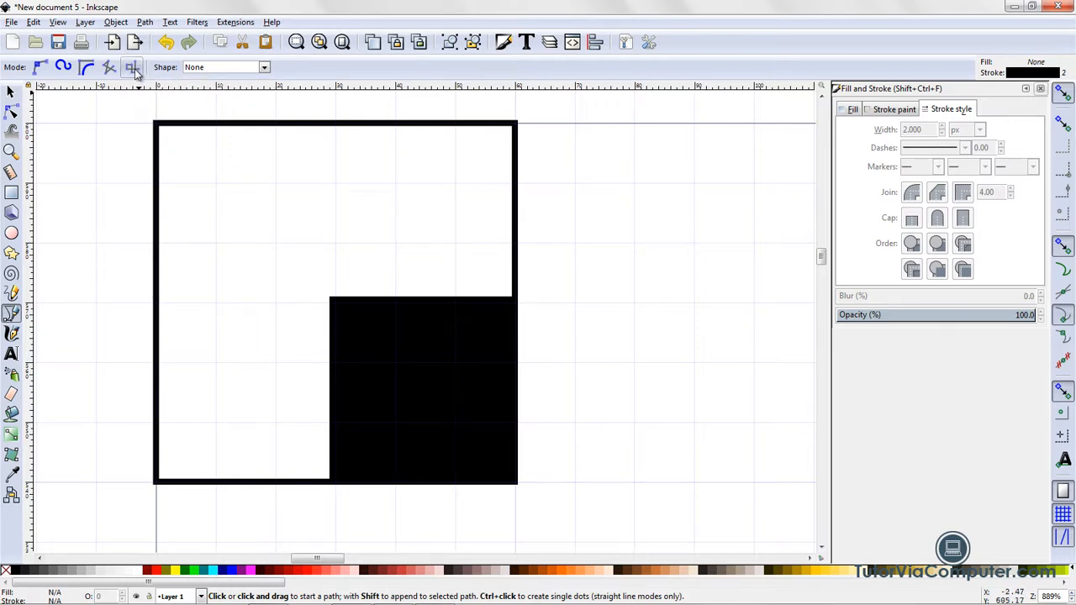
{"action": "left_click", "coordinate": [134, 70]}
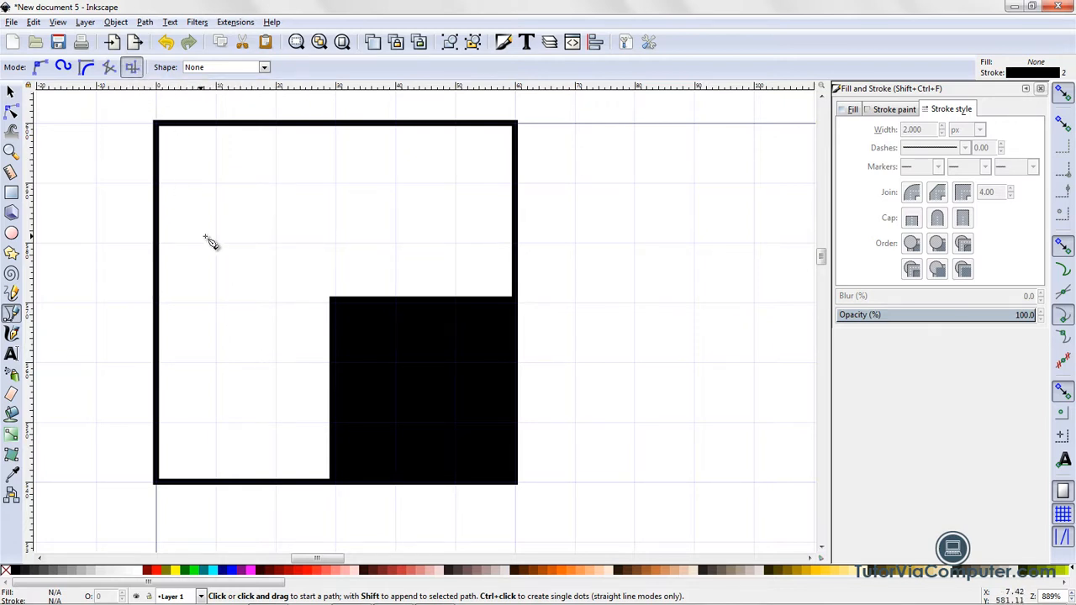
Try to draw an L-shaped path 10 px inside the large square's top and left edges, and undo it
{"action": "left_click", "coordinate": [513, 184]}
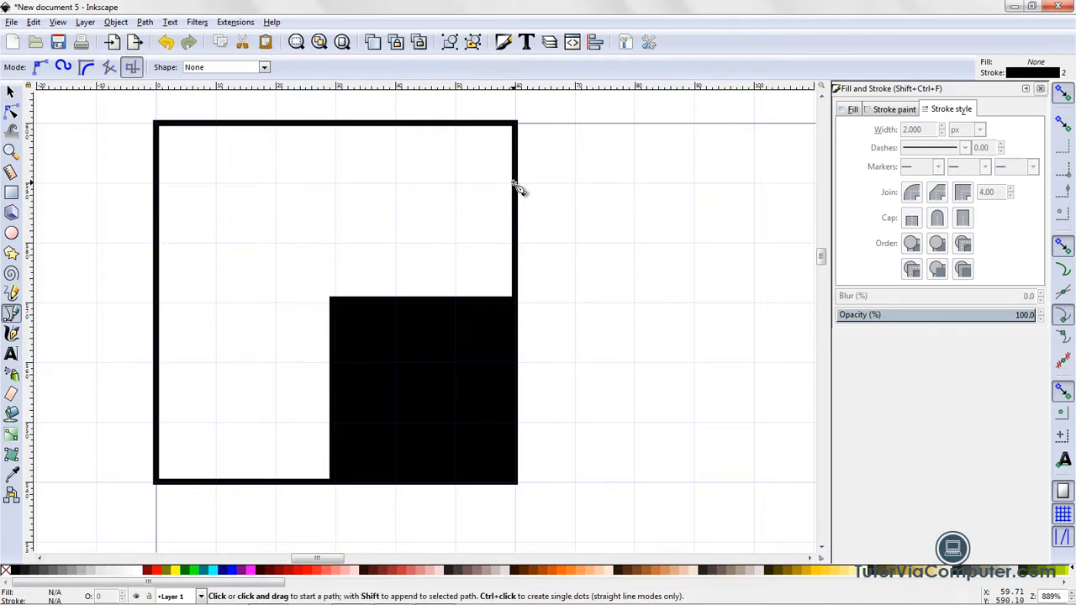
{"action": "left_click", "coordinate": [216, 183]}
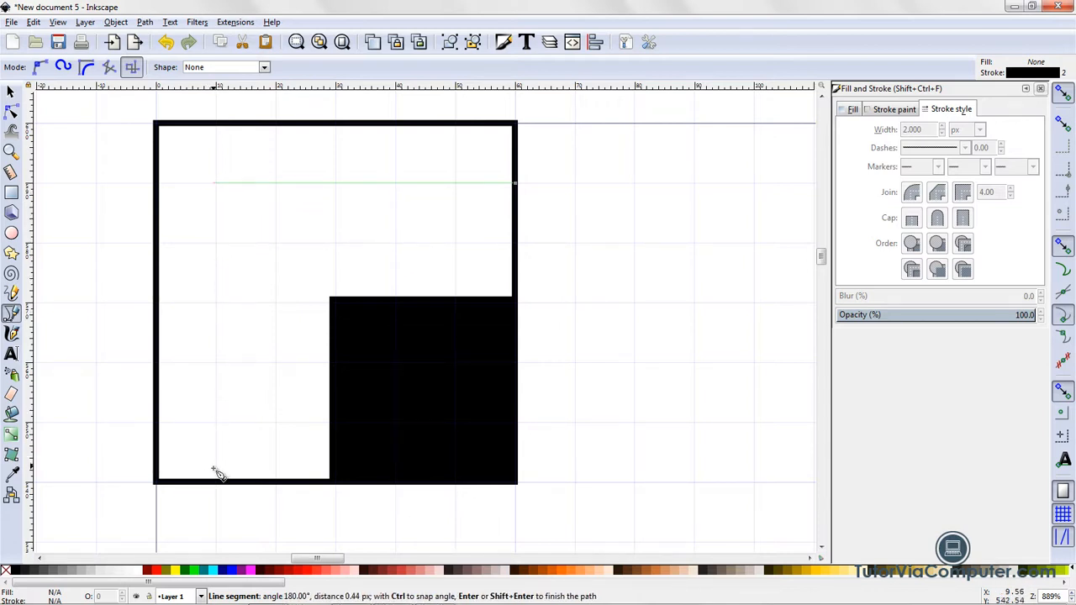
{"action": "left_click", "coordinate": [214, 479]}
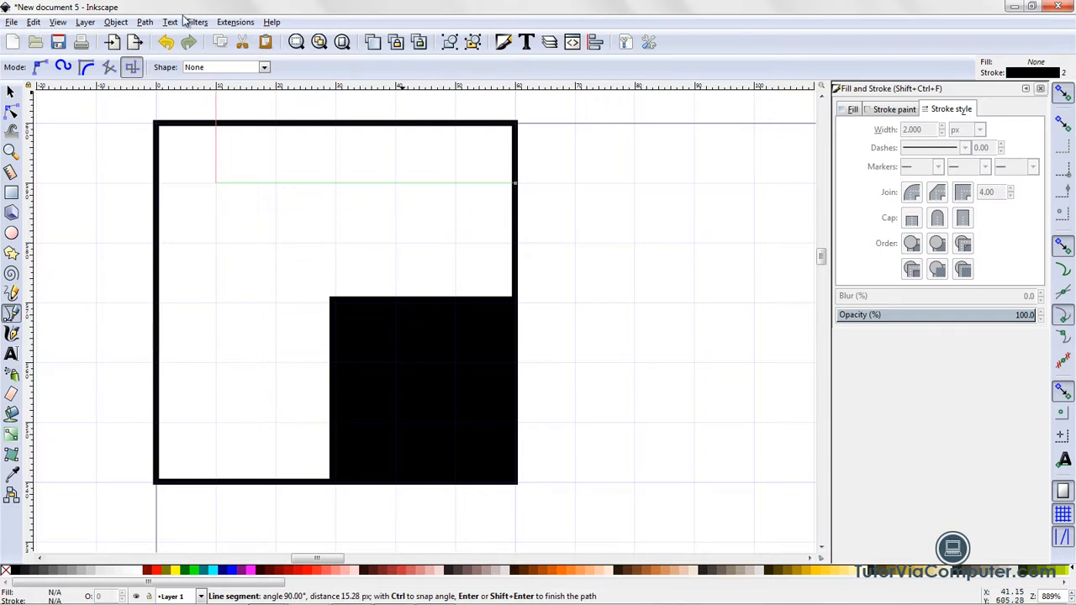
{"action": "key", "text": "Return"}
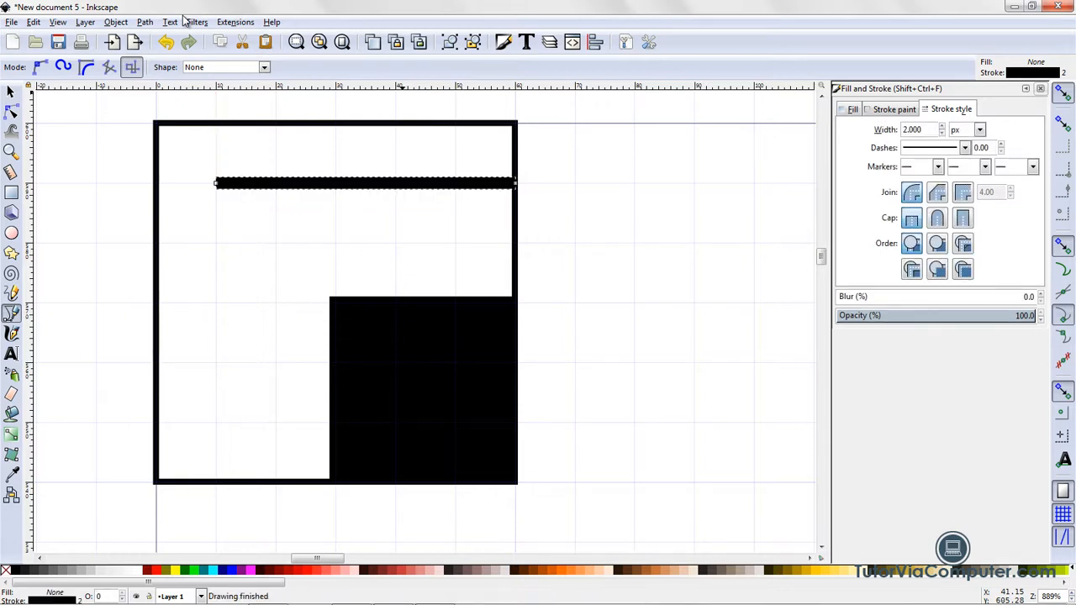
{"action": "left_click", "coordinate": [32, 22]}
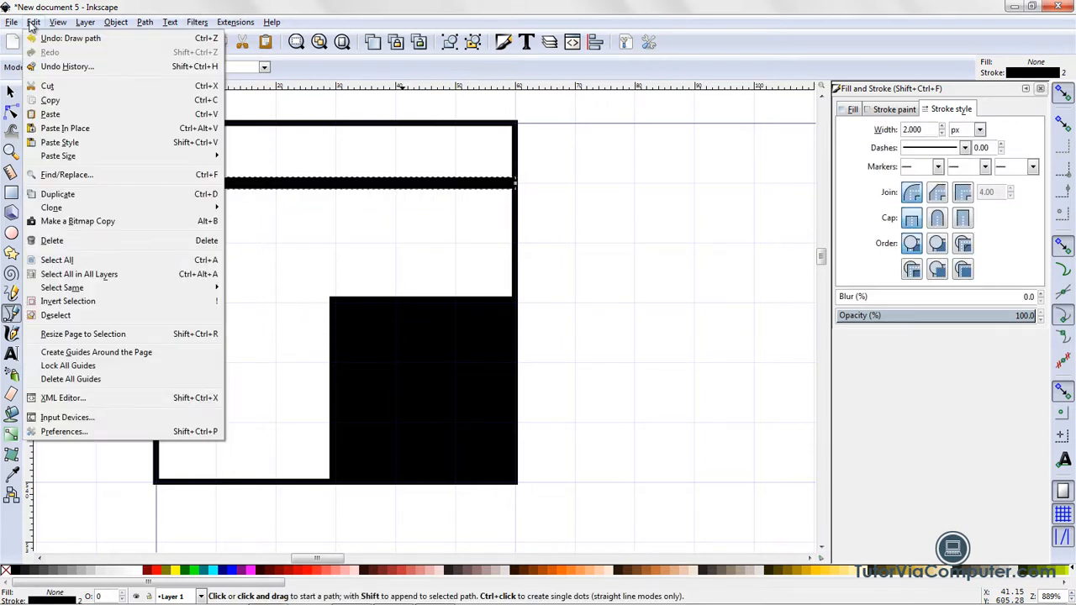
{"action": "left_click", "coordinate": [45, 42]}
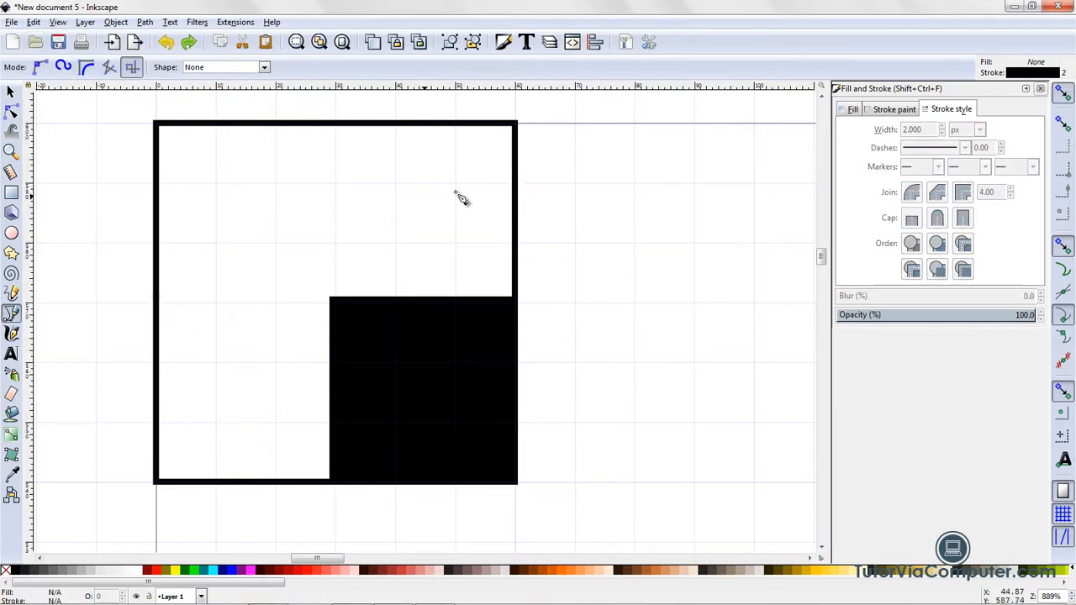
Draw an L-shaped path 10 px inside the large square's top and left edges, running from its right edge to its bottom edge
{"action": "left_click", "coordinate": [515, 183]}
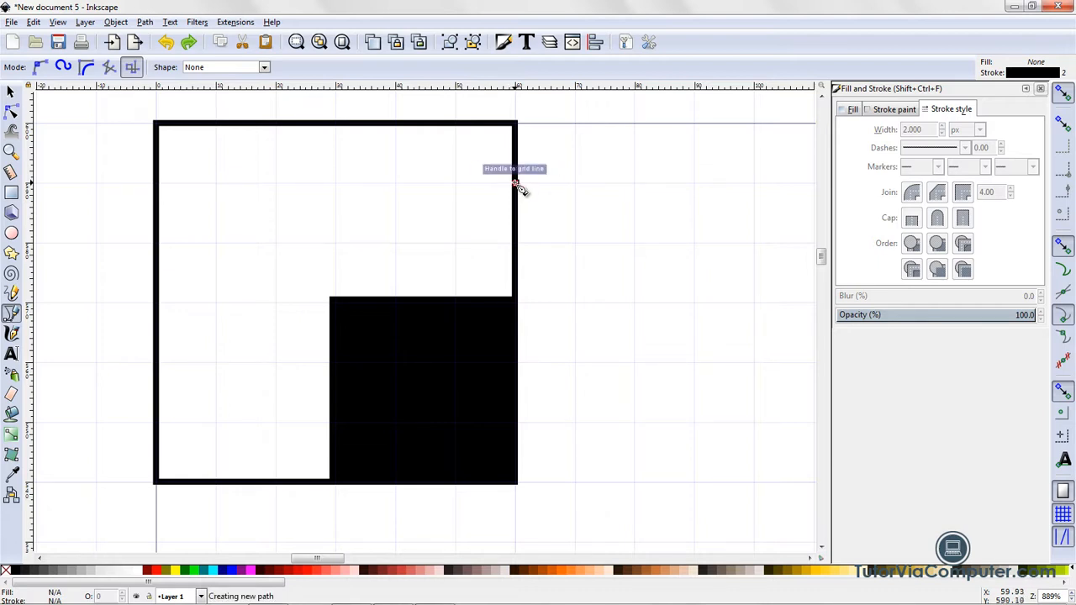
{"action": "left_click", "coordinate": [216, 183]}
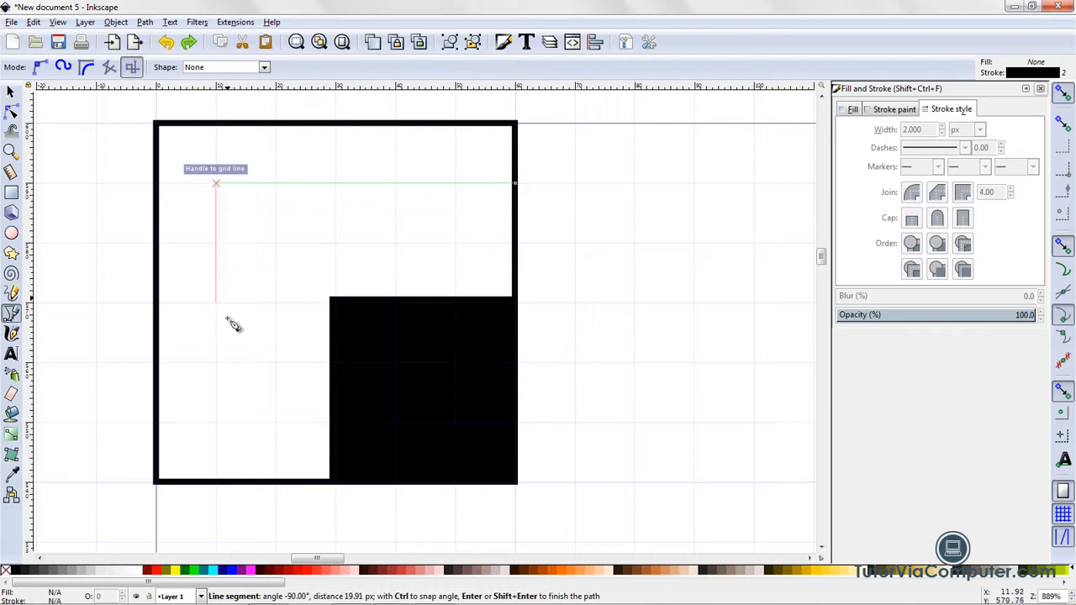
{"action": "left_click", "coordinate": [220, 482]}
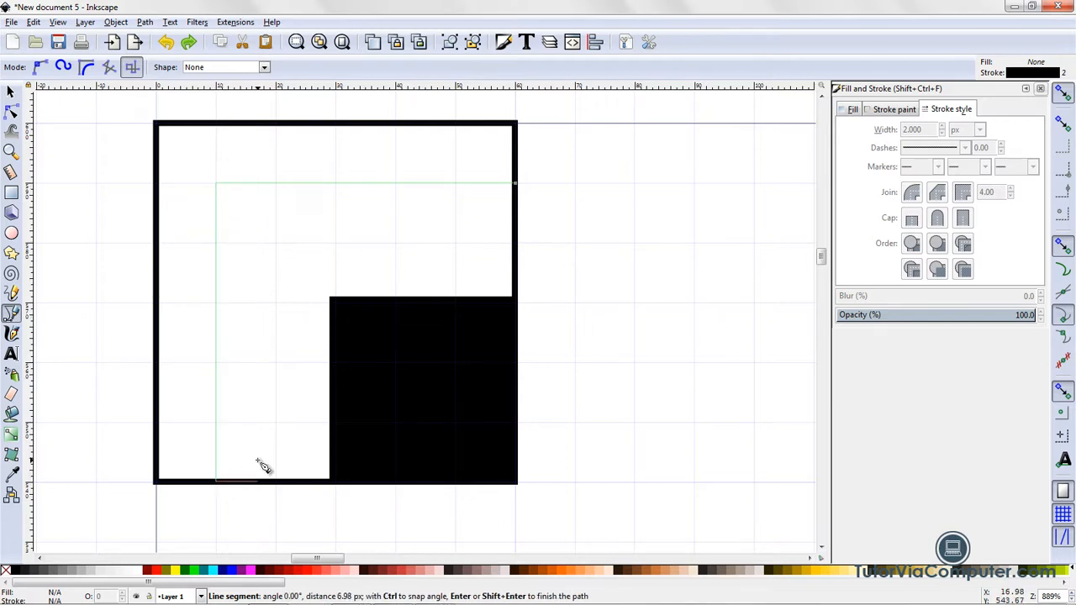
{"action": "key", "text": "Return"}
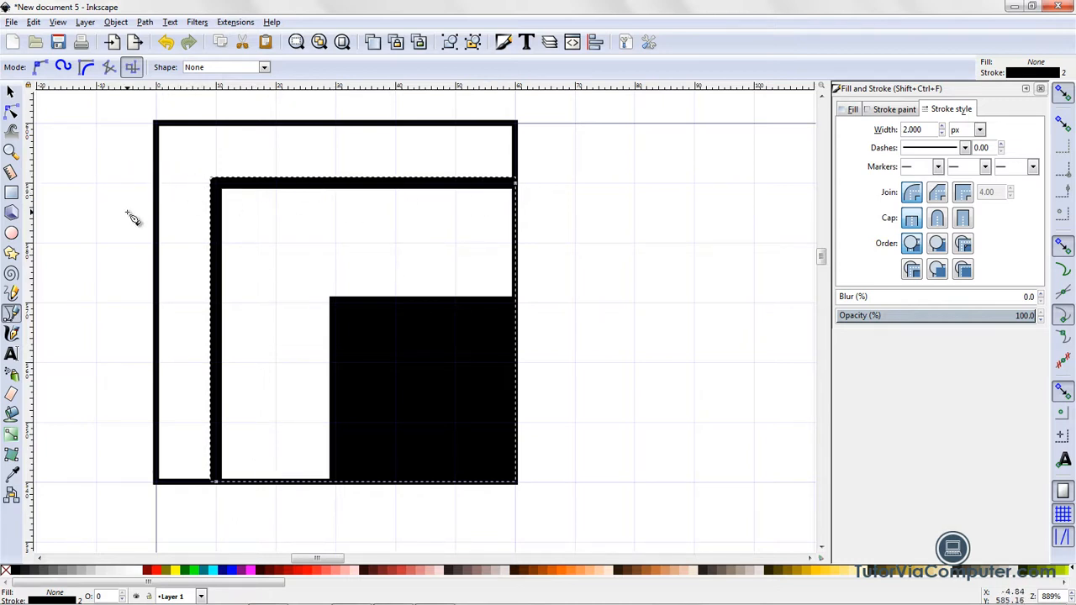
Draw a second L-shaped path 20 px inside the large square's top and left edges, from its right edge to its bottom edge
{"action": "left_click", "coordinate": [516, 243]}
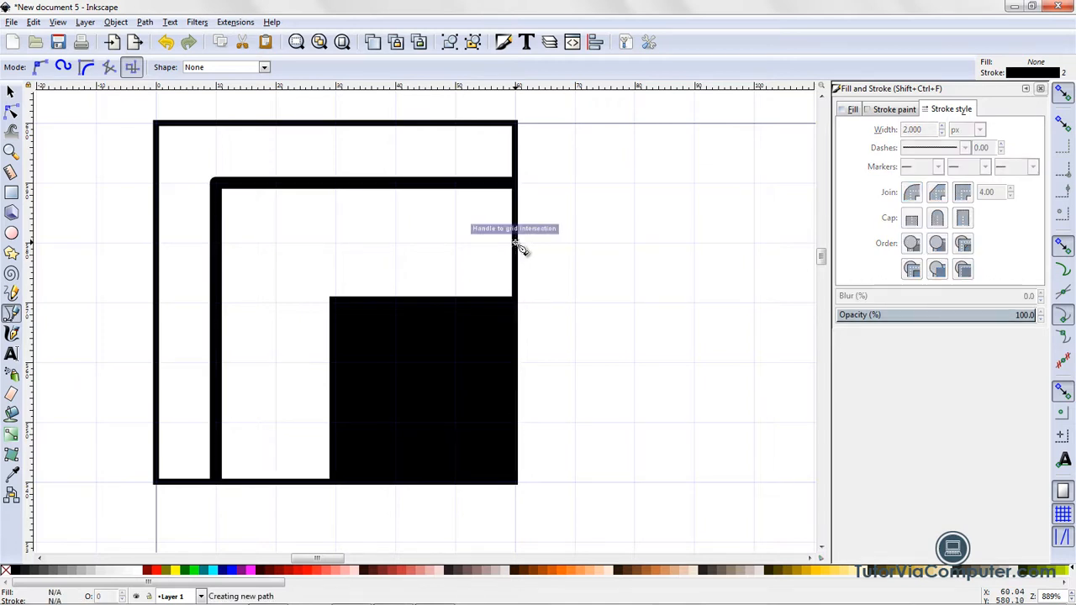
{"action": "left_click", "coordinate": [276, 243]}
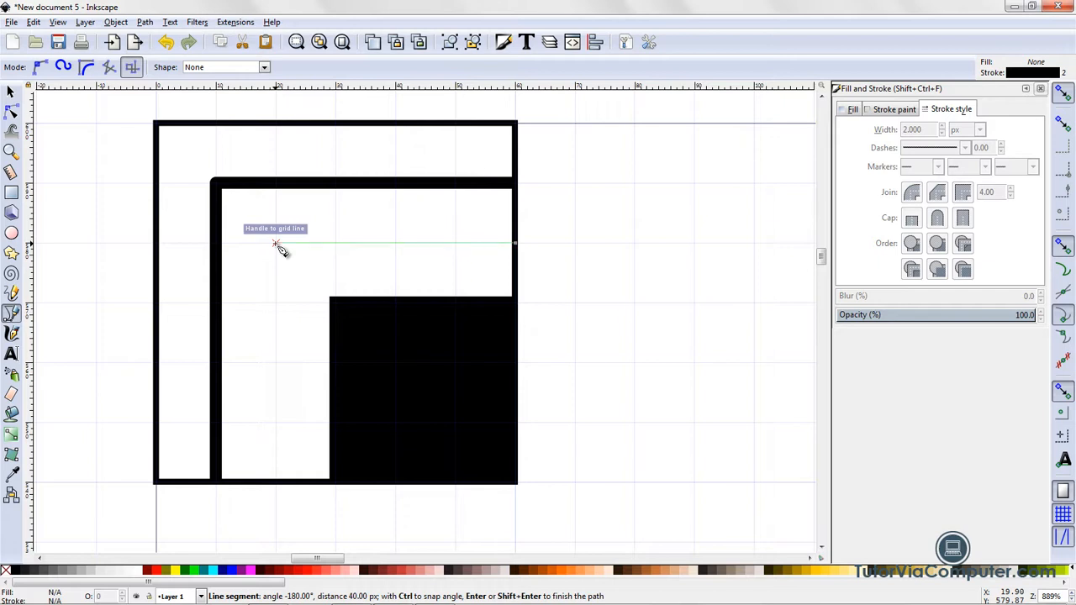
{"action": "double_click", "coordinate": [277, 482]}
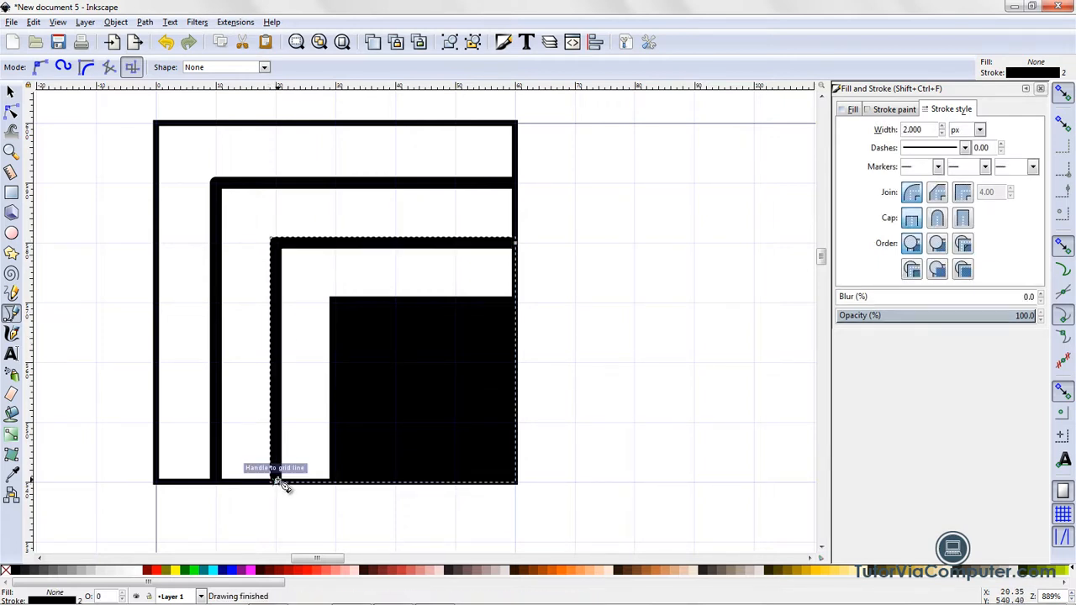
{"action": "left_click", "coordinate": [343, 44]}
{"action": "left_click", "coordinate": [298, 218]}
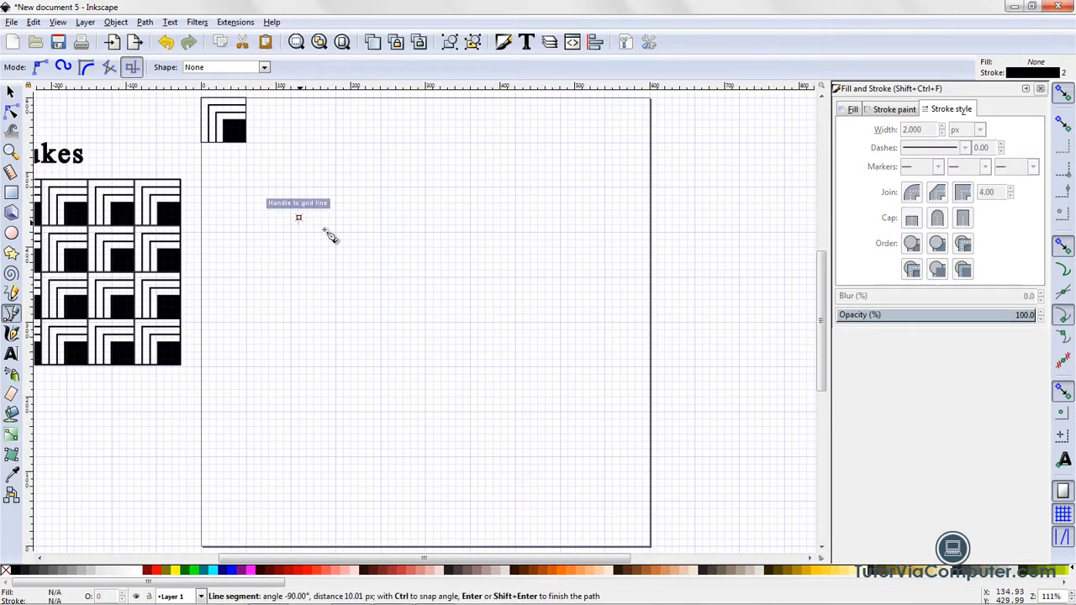
{"action": "key", "text": "Escape"}
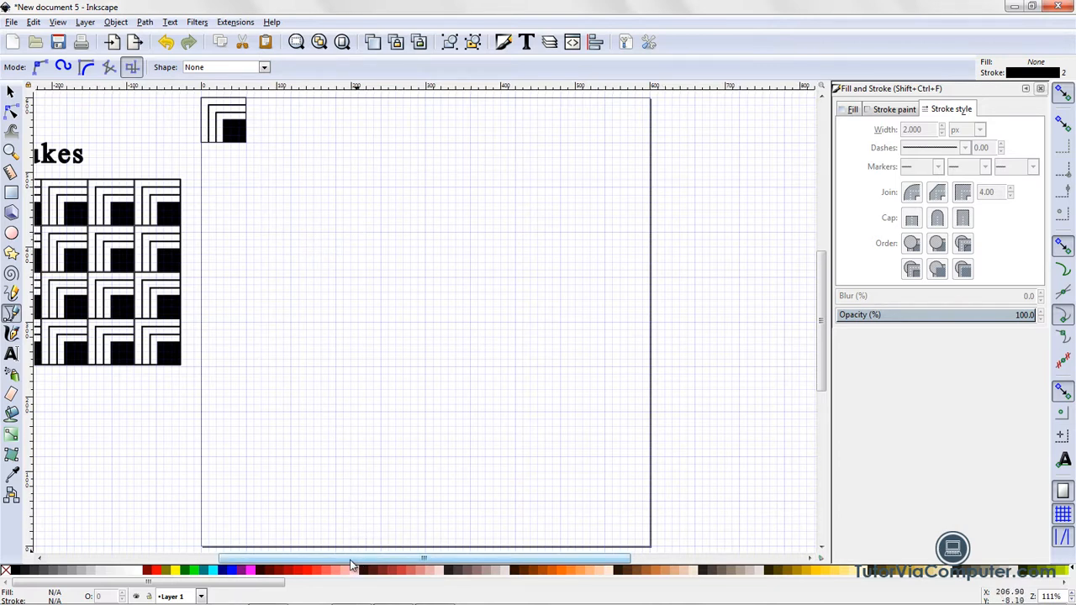
Open the Create Tiled Clones settings, keeping the Flukes reference pattern and the finished tile in view
{"action": "left_click_drag", "start_coordinate": [351, 564], "coordinate": [316, 565]}
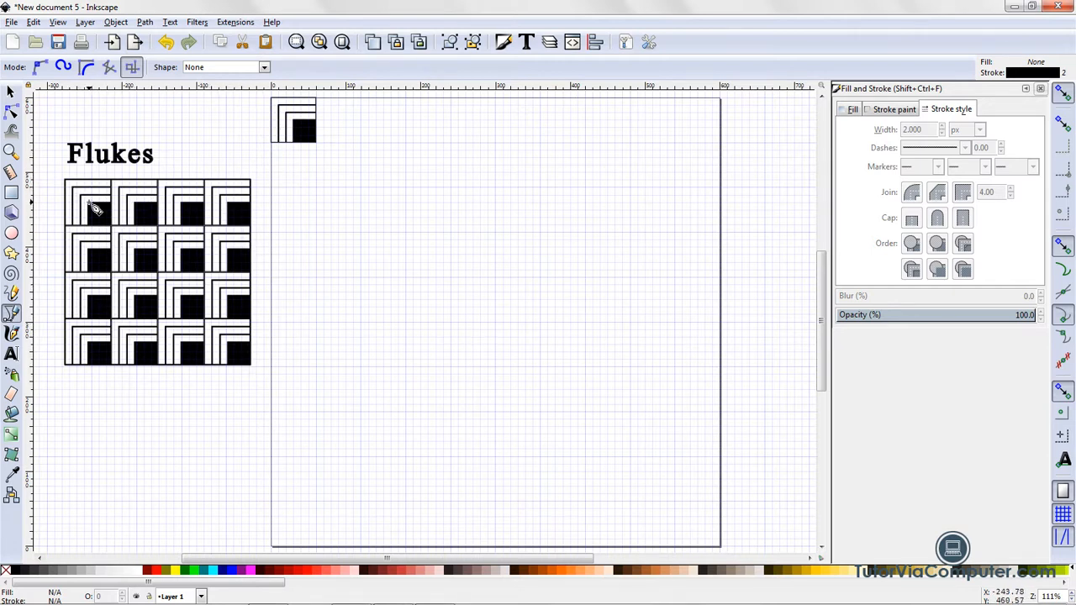
{"action": "left_click", "coordinate": [33, 22]}
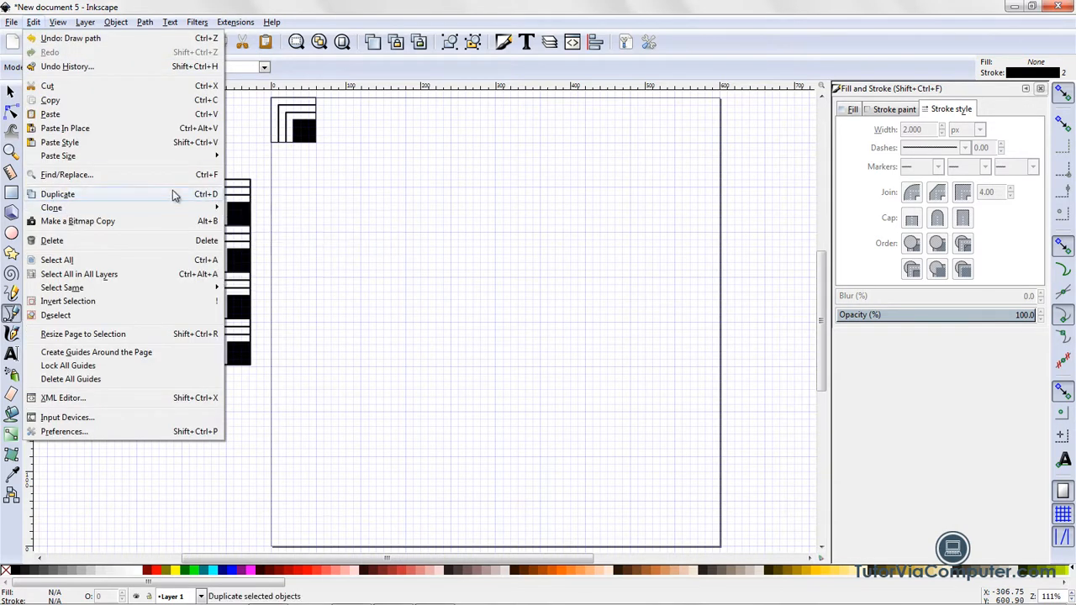
{"action": "mouse_move", "coordinate": [132, 210]}
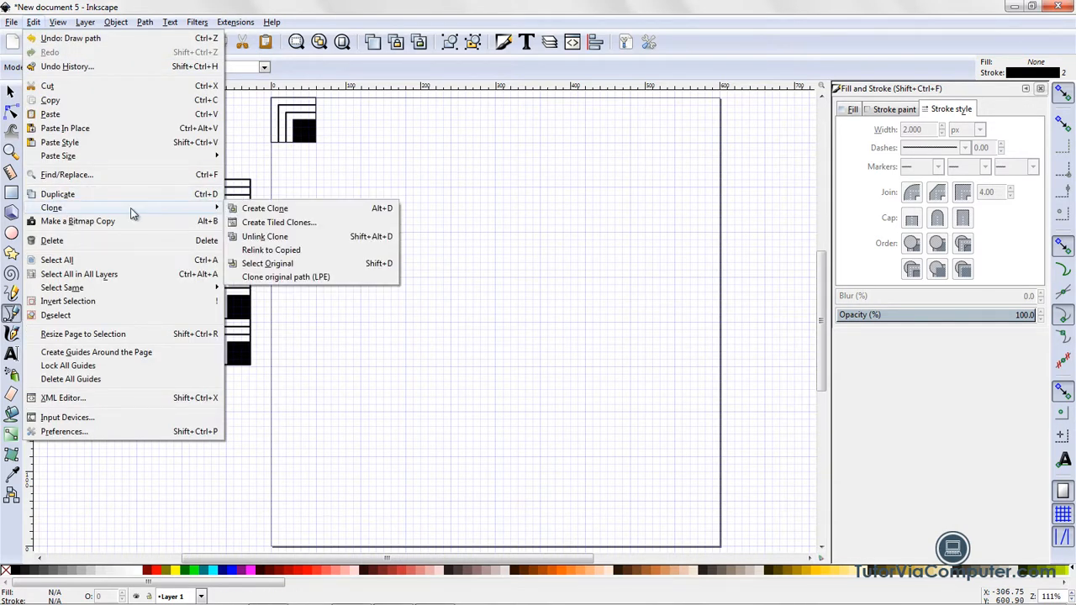
{"action": "left_click", "coordinate": [264, 223]}
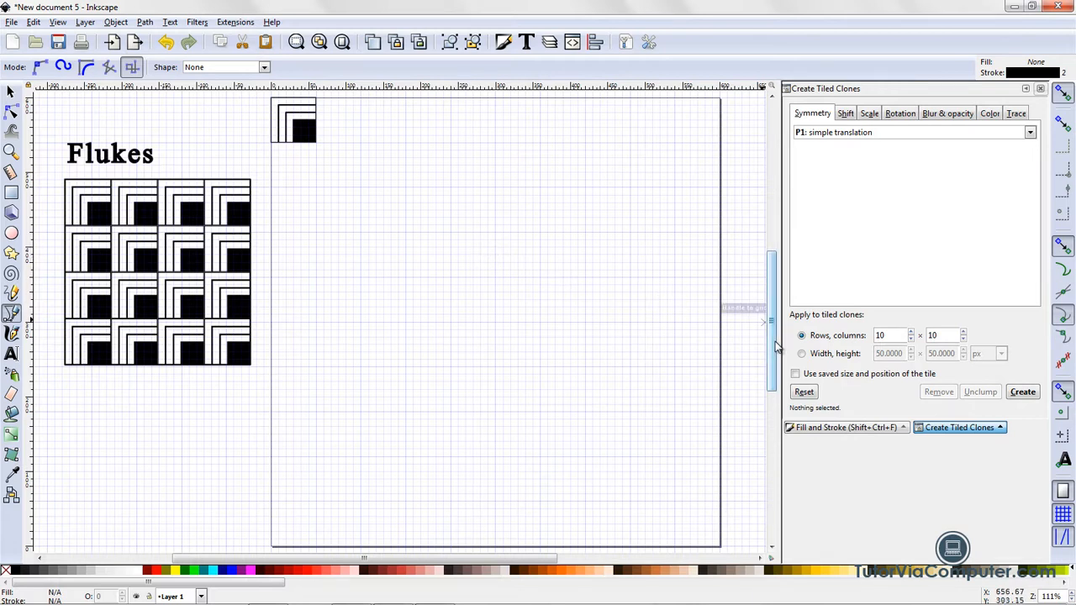
{"action": "scroll", "coordinate": [775, 346], "scroll_direction": "up", "scroll_amount": 2}
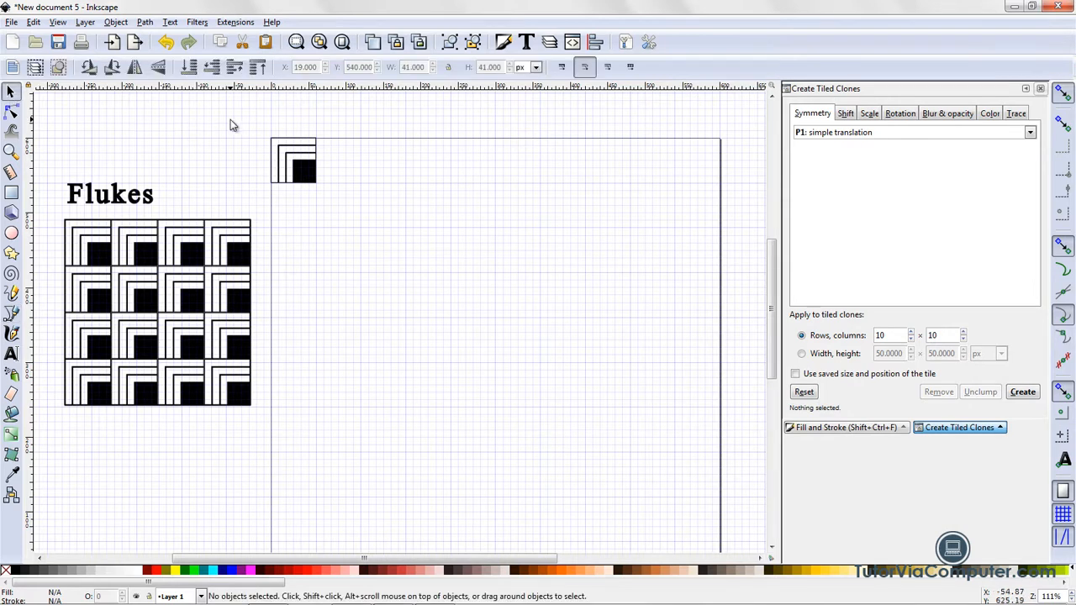
Group the tile's four objects and create tiled clones of the group in 4 rows and 4 columns
{"action": "left_click_drag", "start_coordinate": [232, 116], "coordinate": [353, 209]}
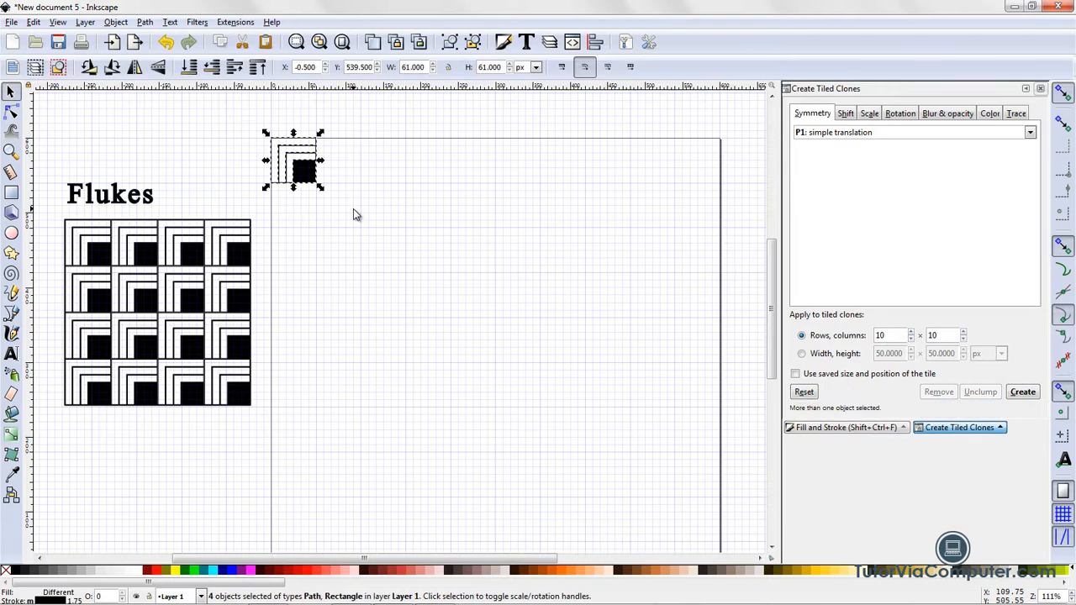
{"action": "left_click", "coordinate": [117, 23]}
{"action": "left_click", "coordinate": [131, 119]}
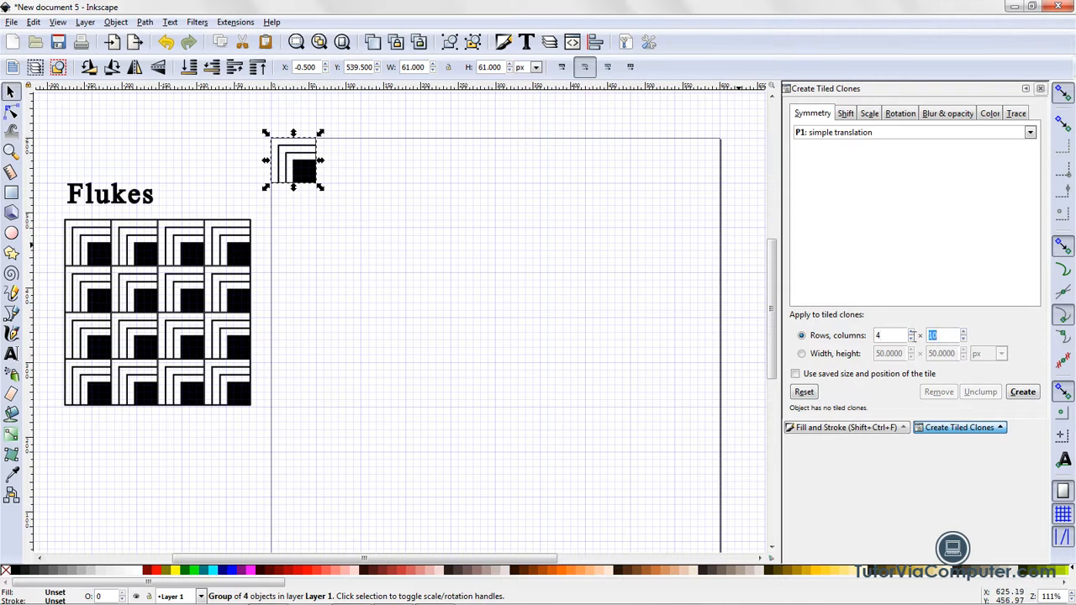
{"action": "type", "text": "4"}
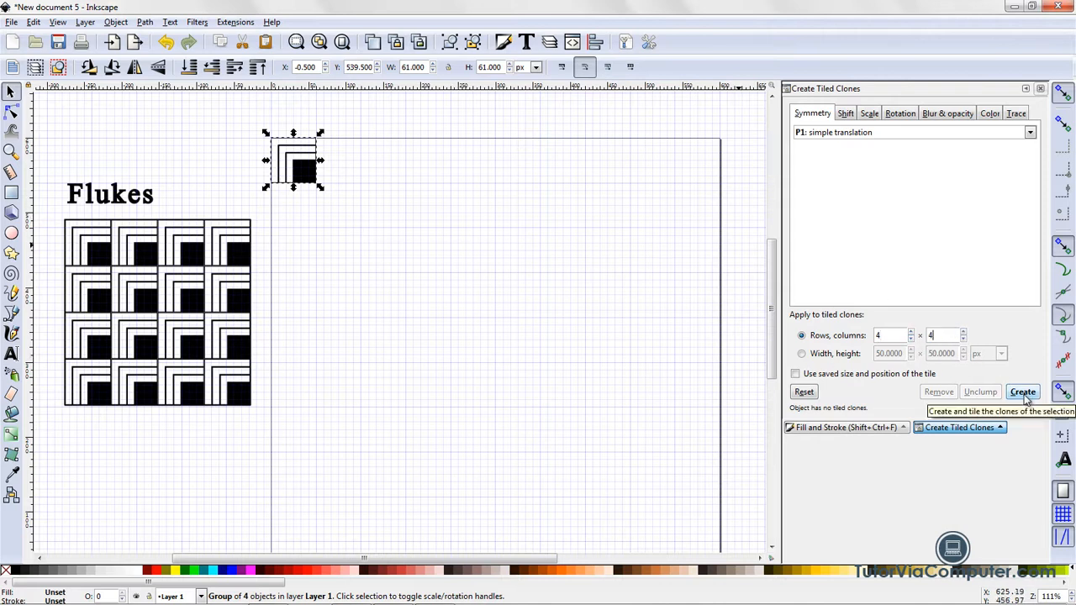
{"action": "left_click", "coordinate": [1023, 394]}
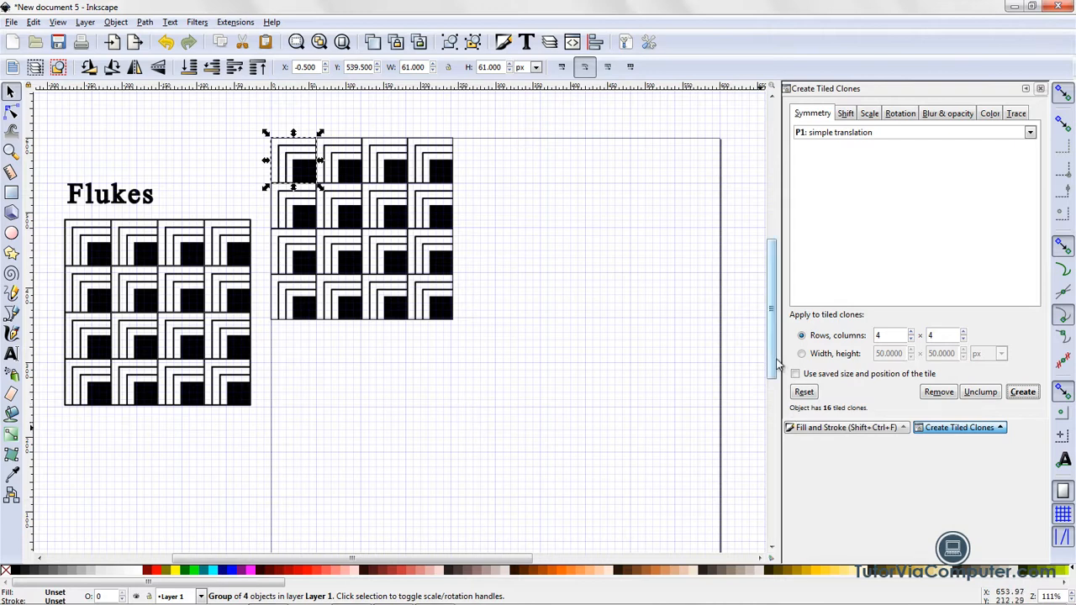
Move the spare 62 px tile from above the page to beside the 4 × 4 pattern and inspect its outline path's nodes
{"action": "left_click_drag", "start_coordinate": [776, 362], "coordinate": [773, 282]}
{"action": "mouse_move", "coordinate": [300, 202]}
{"action": "left_mouse_down"}
{"action": "mouse_move", "coordinate": [392, 256]}
{"action": "mouse_move", "coordinate": [511, 358]}
{"action": "mouse_move", "coordinate": [528, 432]}
{"action": "left_mouse_up"}
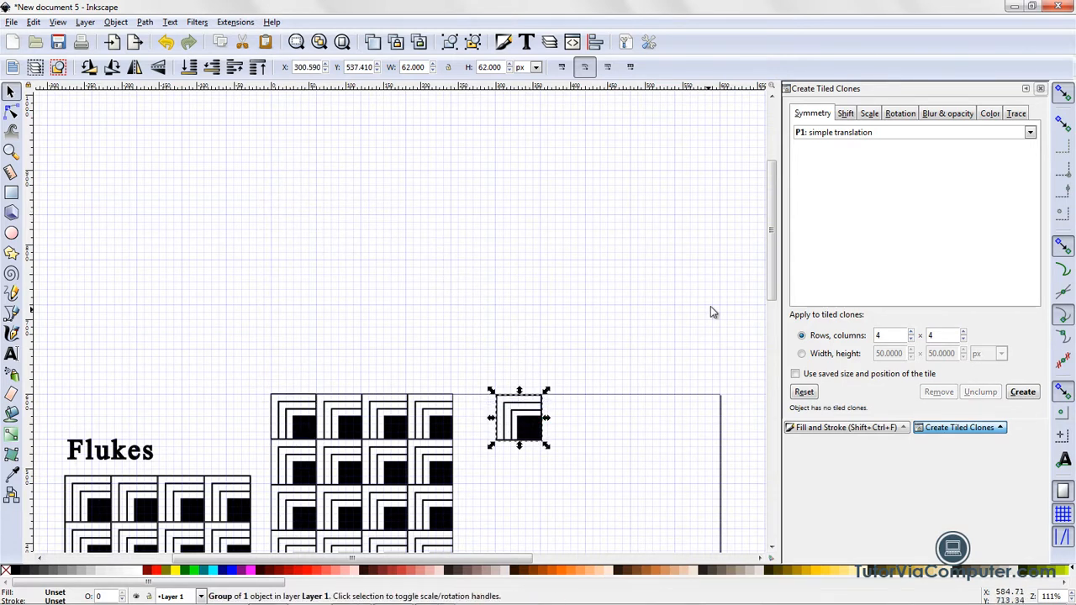
{"action": "left_click_drag", "start_coordinate": [771, 281], "coordinate": [787, 354]}
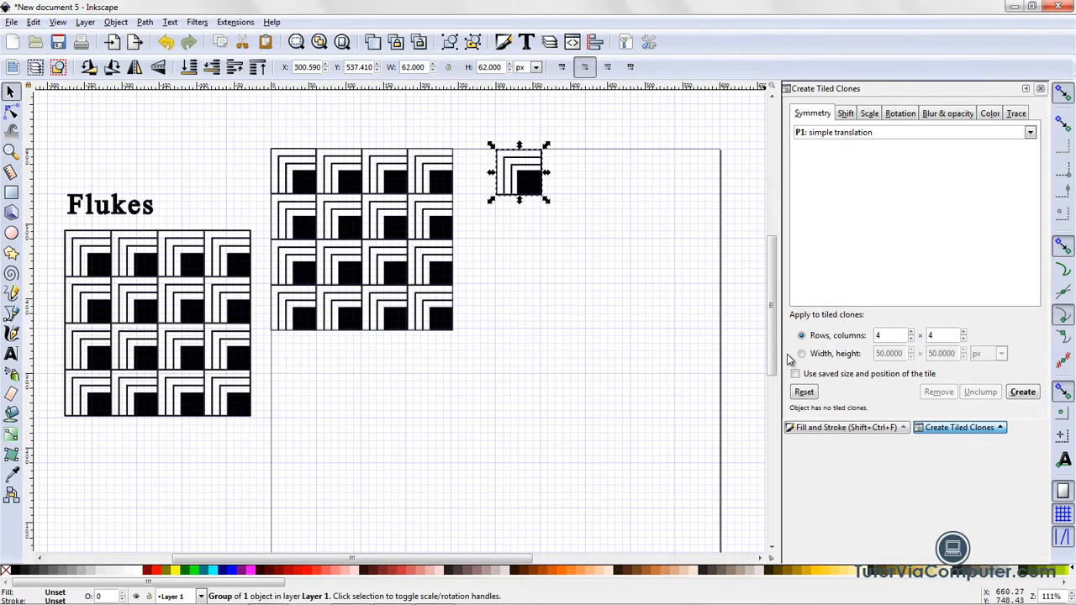
{"action": "left_click", "coordinate": [541, 265]}
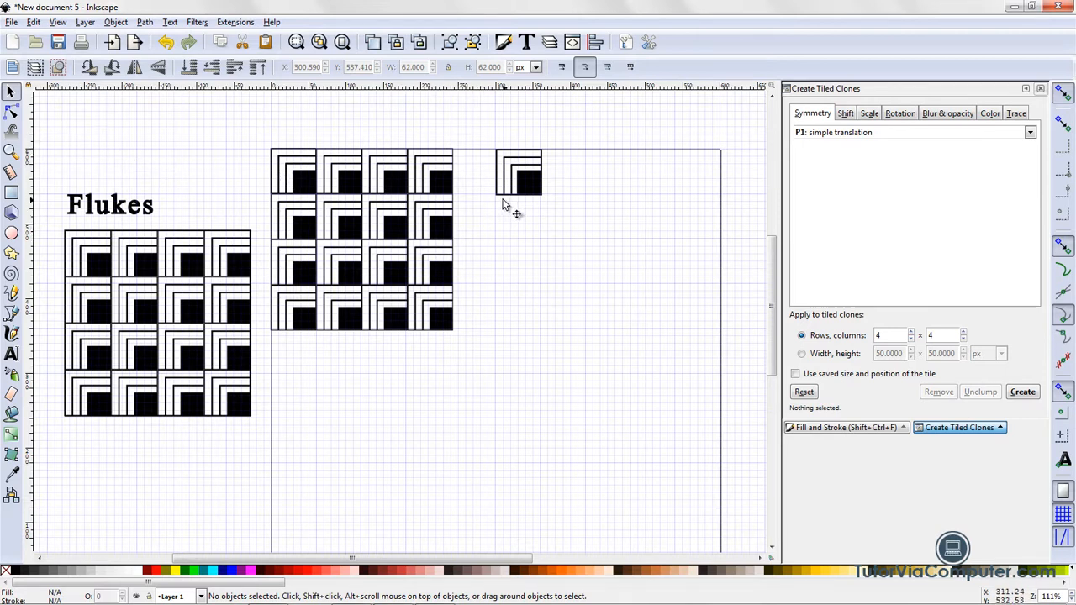
{"action": "left_click", "coordinate": [12, 111]}
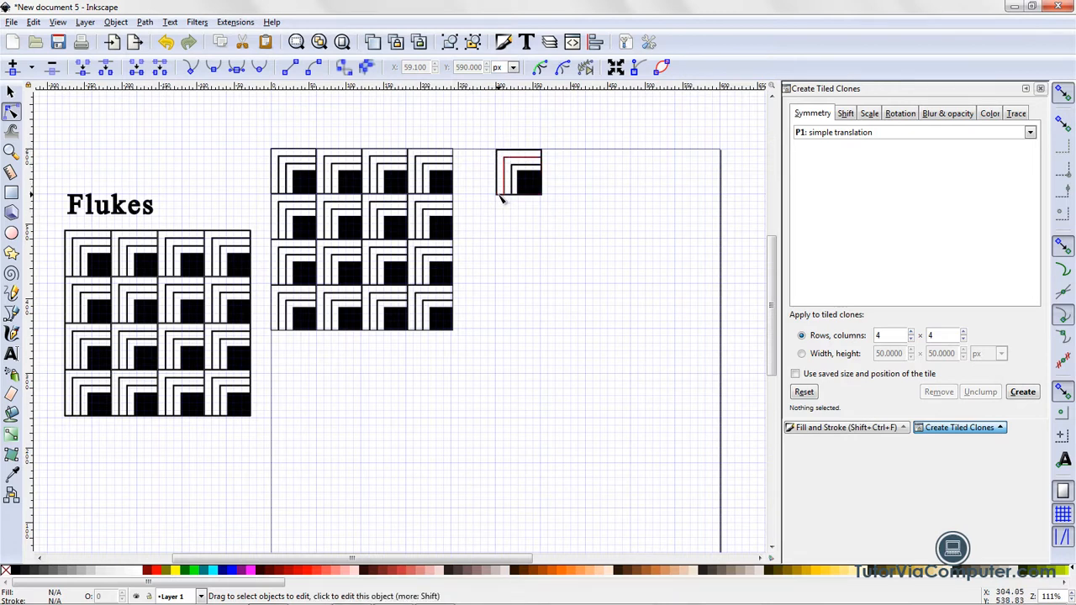
{"action": "left_click", "coordinate": [541, 155]}
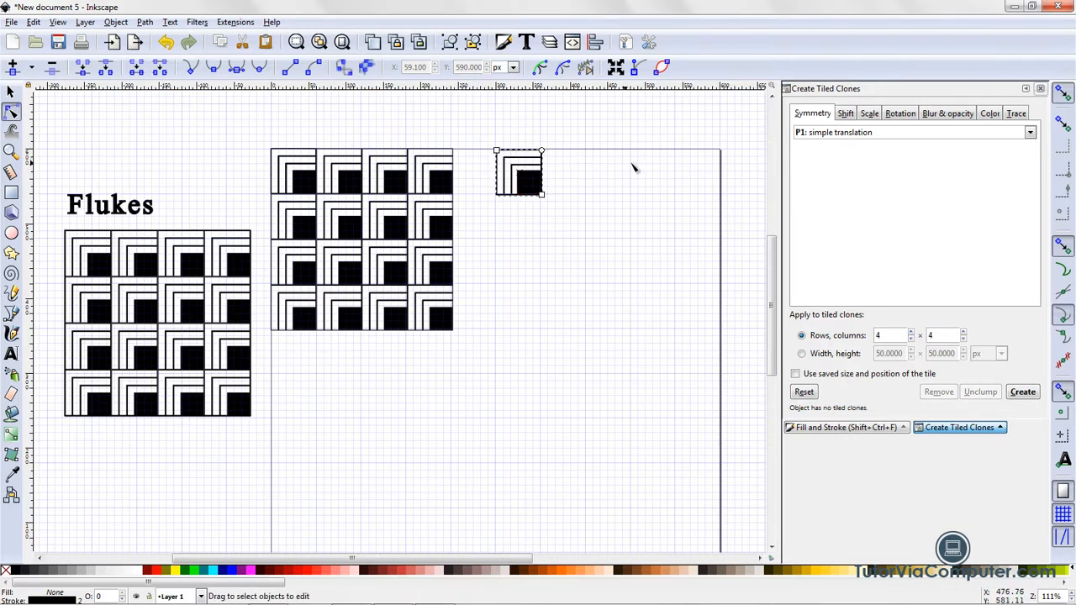
{"action": "left_click", "coordinate": [576, 256]}
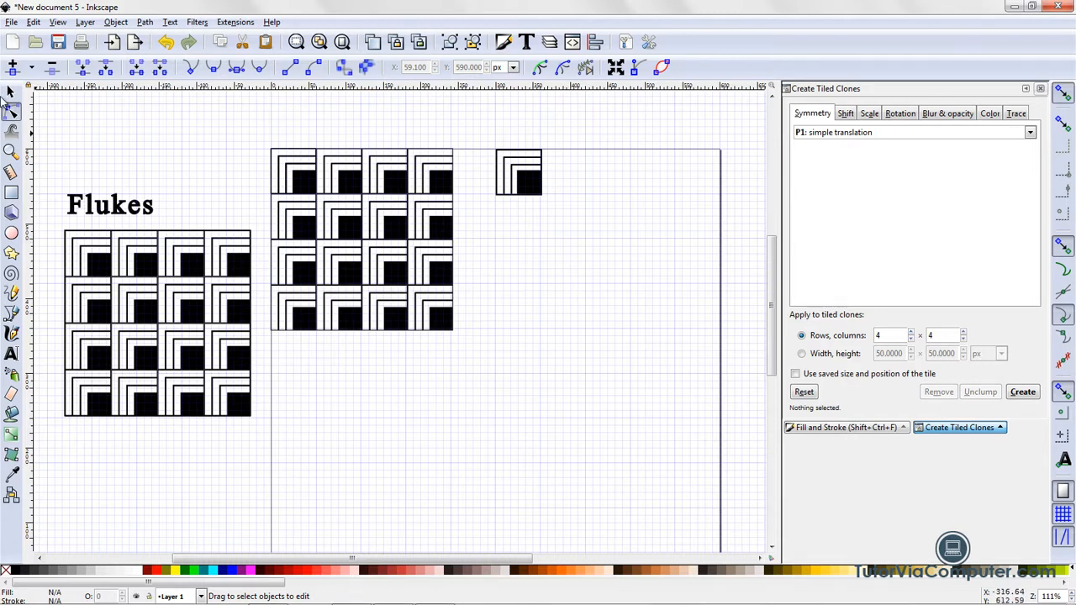
Group the spare tile and create a 4 × 4 arrangement of tiled clones from it
{"action": "left_click", "coordinate": [11, 91]}
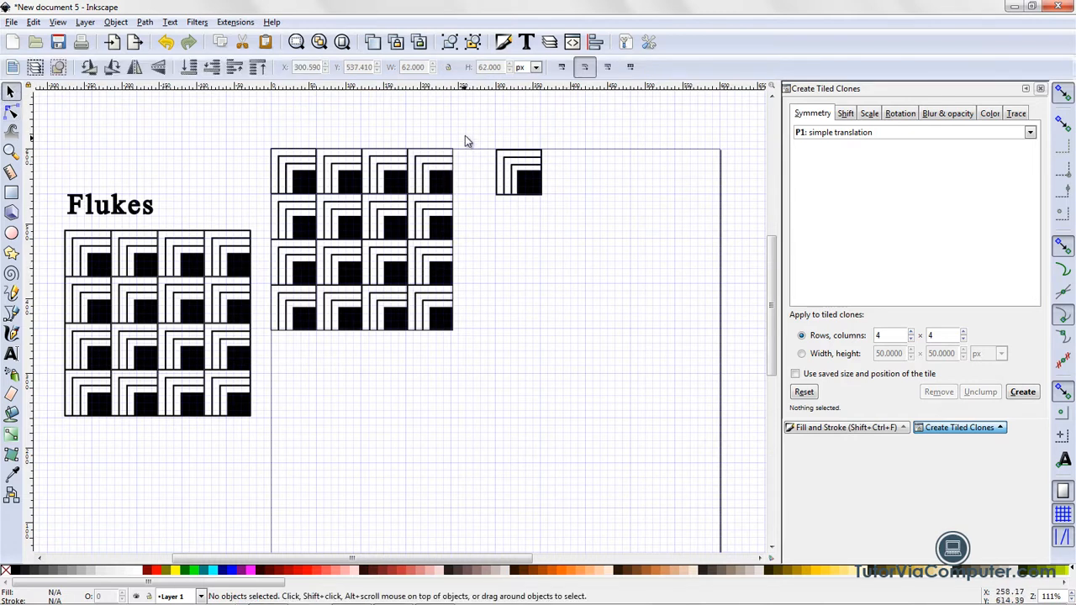
{"action": "left_click_drag", "start_coordinate": [472, 128], "coordinate": [565, 240]}
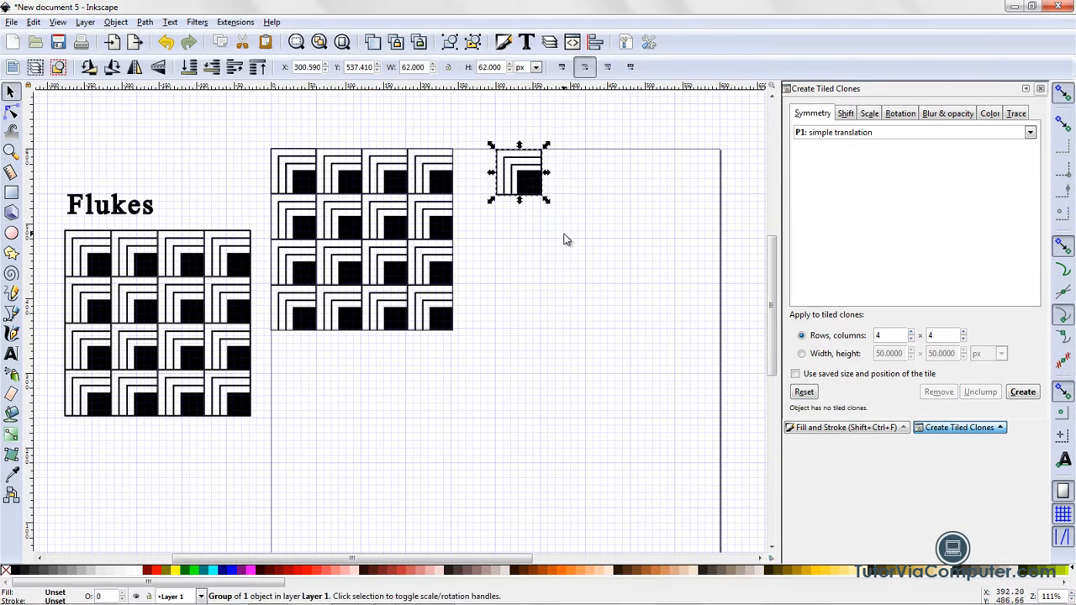
{"action": "left_click", "coordinate": [125, 23]}
{"action": "left_click", "coordinate": [129, 120]}
{"action": "left_click", "coordinate": [1024, 395]}
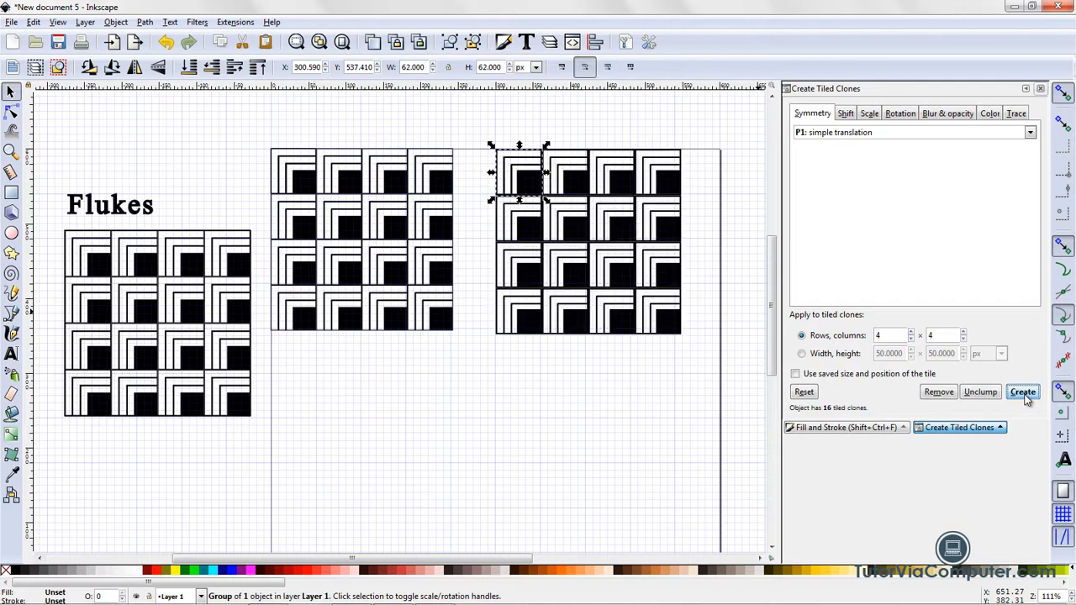
{"action": "left_click", "coordinate": [607, 462]}
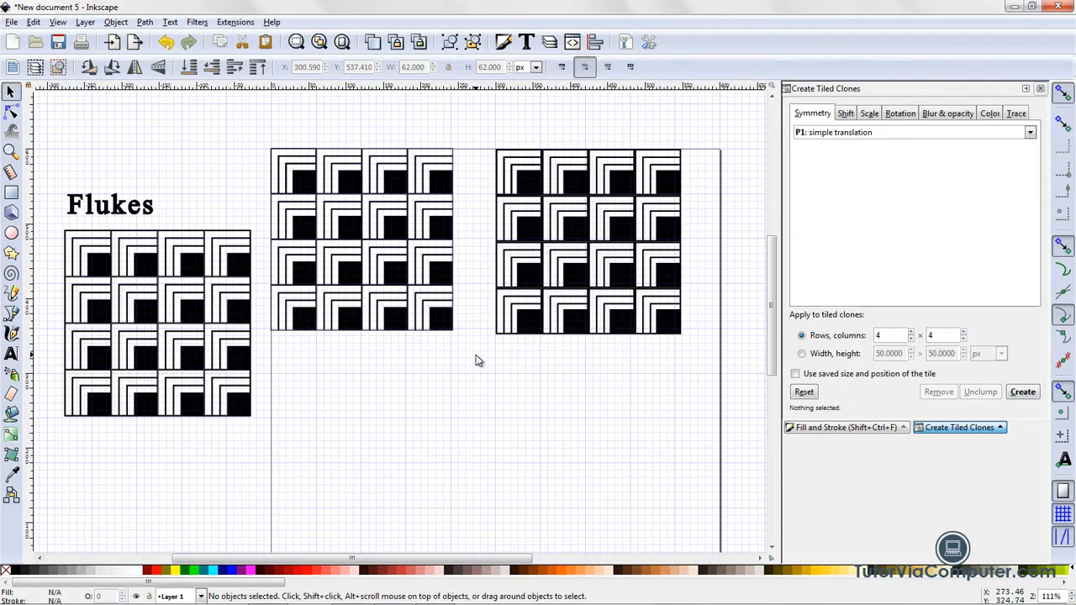
Find the original of the second pattern's bottom-right clone with Select Original, and move that original tile just above the pattern
{"action": "left_click", "coordinate": [673, 330]}
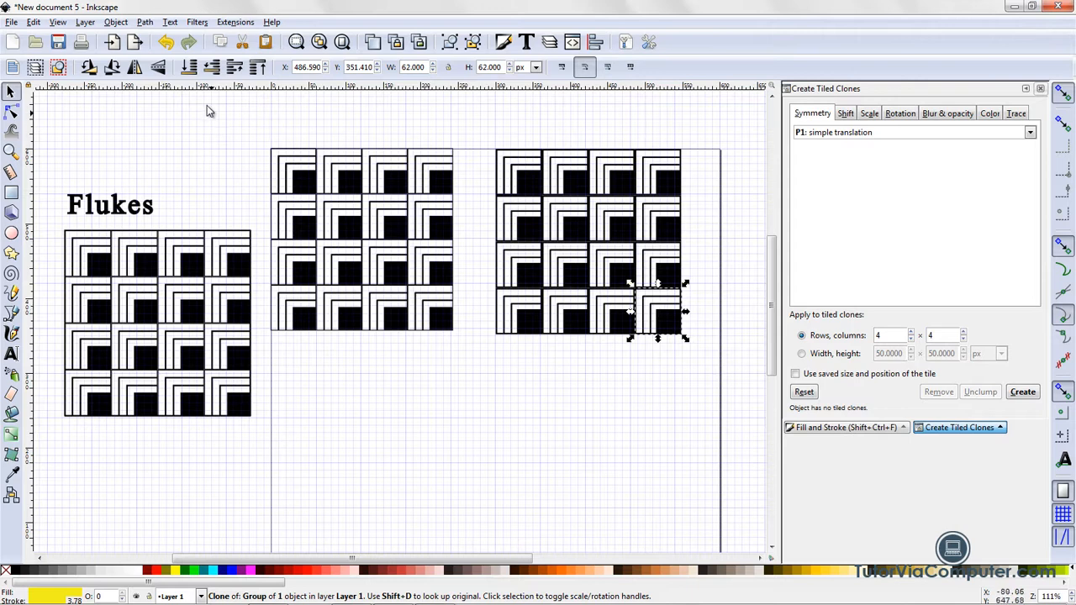
{"action": "left_click", "coordinate": [35, 23]}
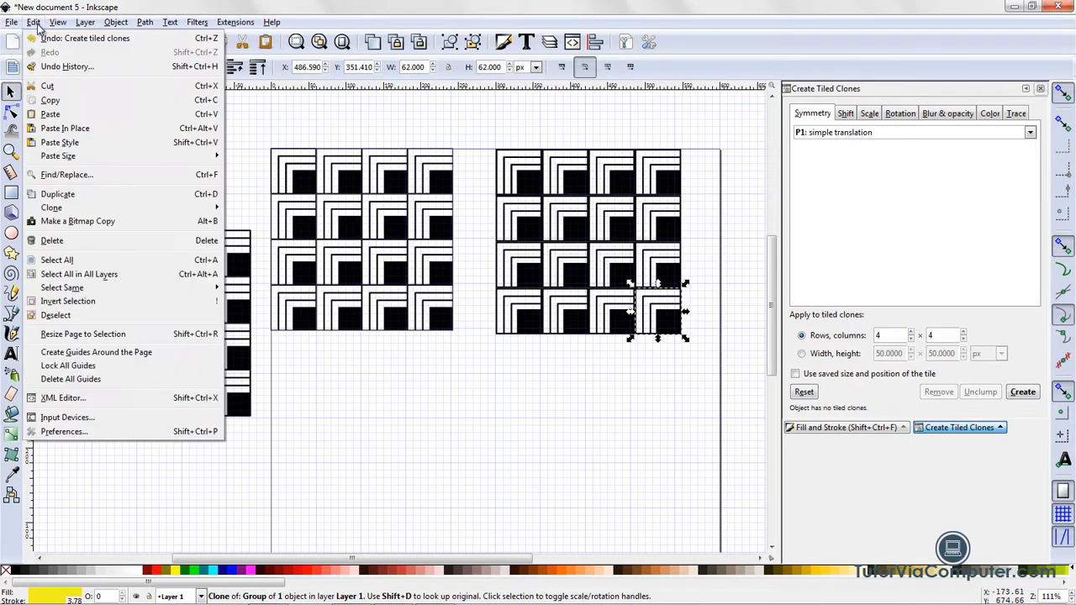
{"action": "mouse_move", "coordinate": [168, 211]}
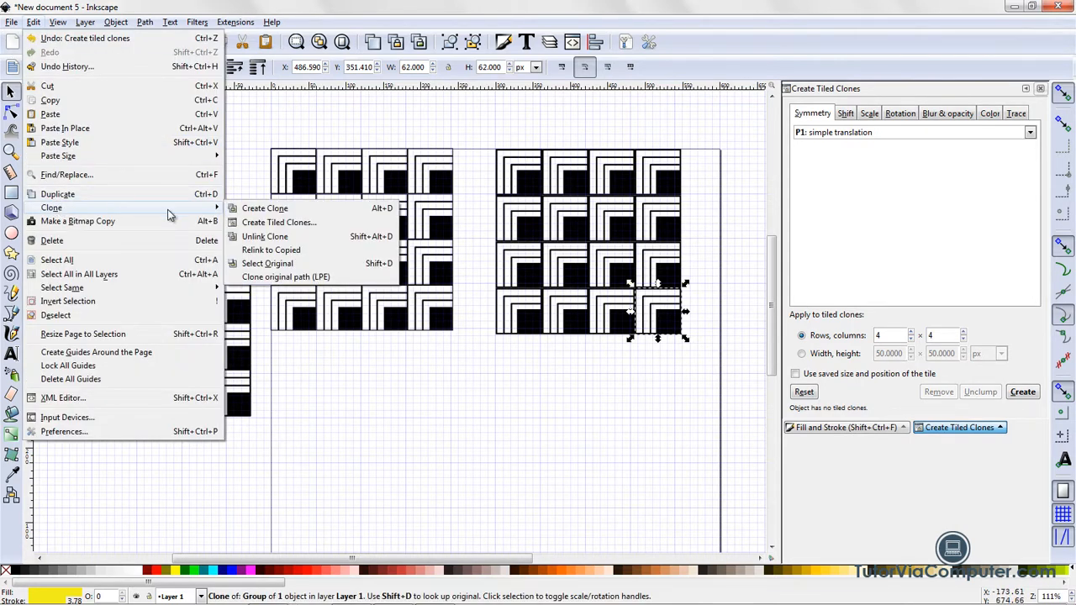
{"action": "left_click", "coordinate": [271, 264]}
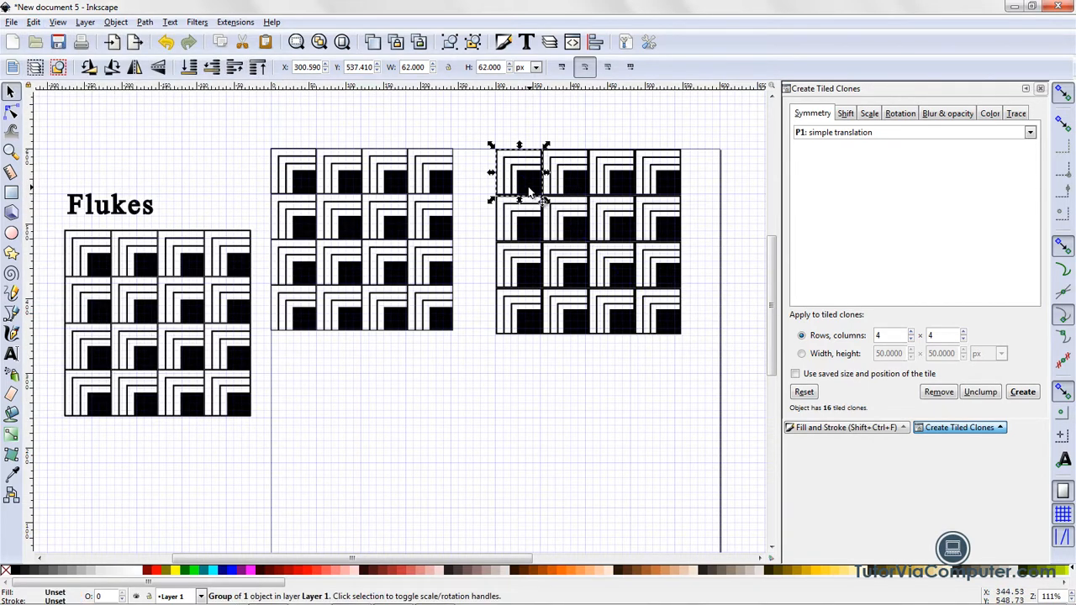
{"action": "left_click_drag", "start_coordinate": [529, 188], "coordinate": [528, 126]}
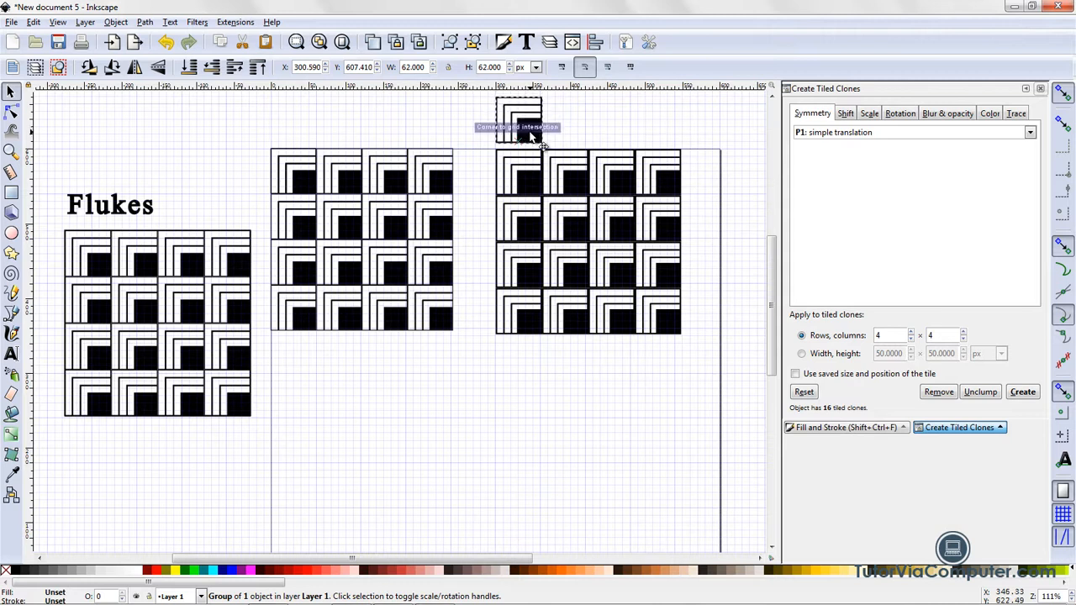
{"action": "left_click_drag", "start_coordinate": [529, 133], "coordinate": [525, 141]}
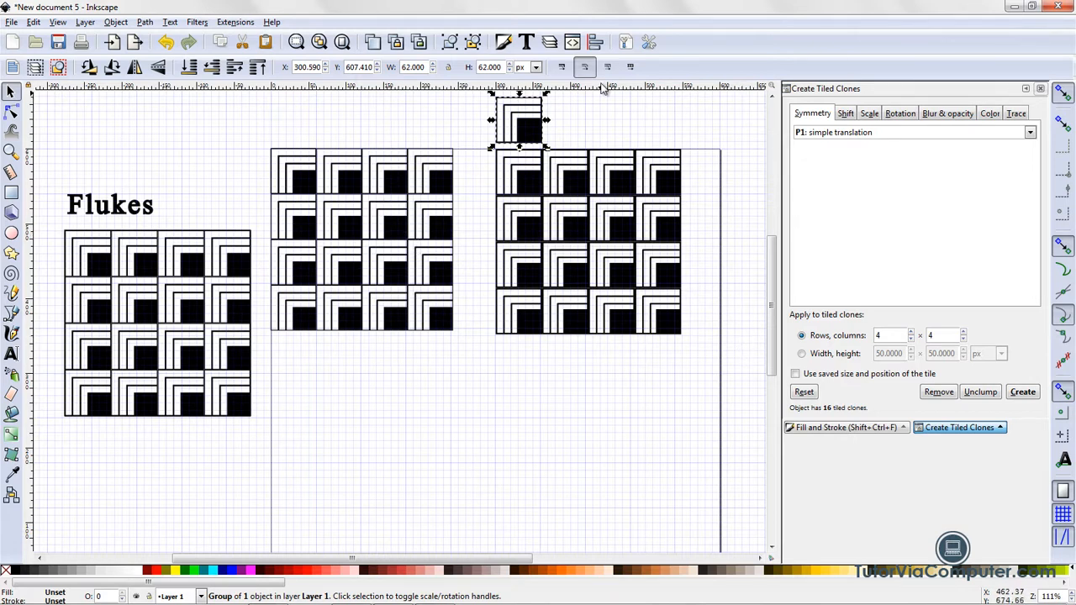
Delete the whole second pattern together with its original tile
{"action": "scroll", "coordinate": [761, 353], "scroll_direction": "up", "scroll_amount": 2}
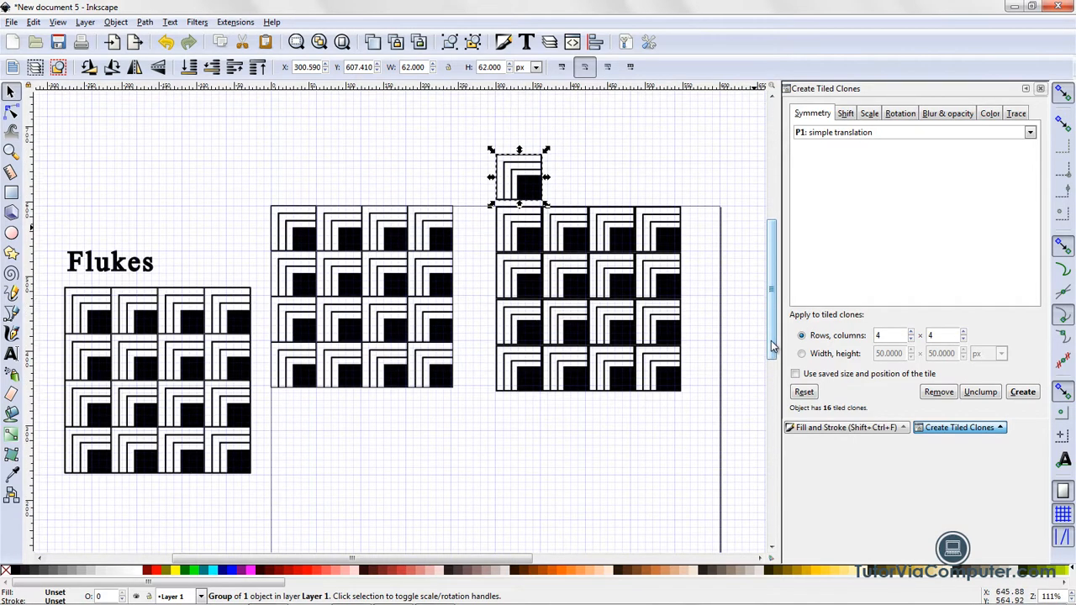
{"action": "left_click_drag", "start_coordinate": [461, 139], "coordinate": [727, 446]}
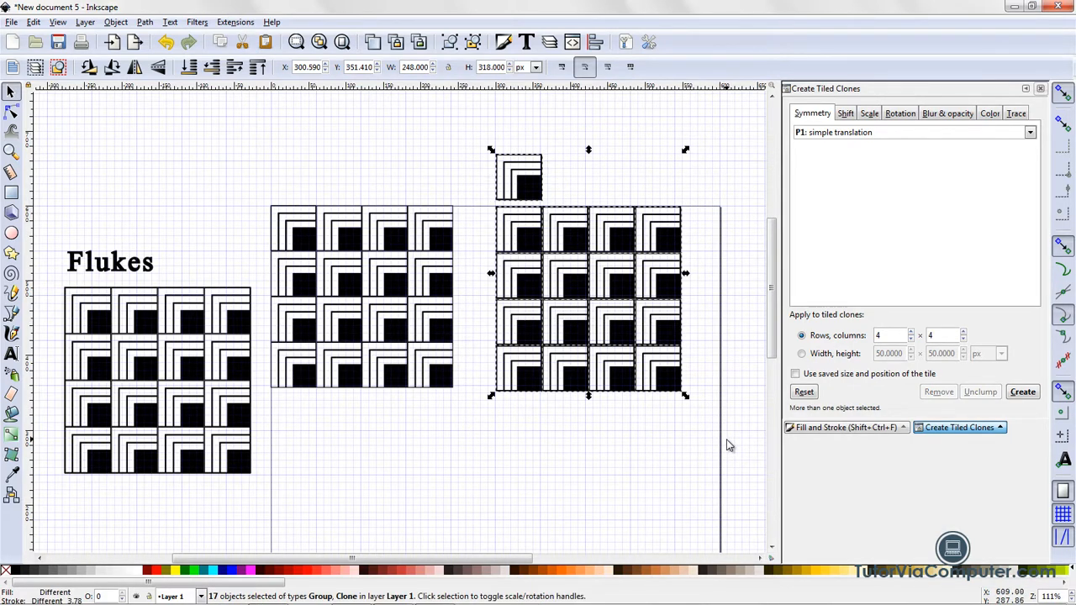
{"action": "key", "text": "Delete"}
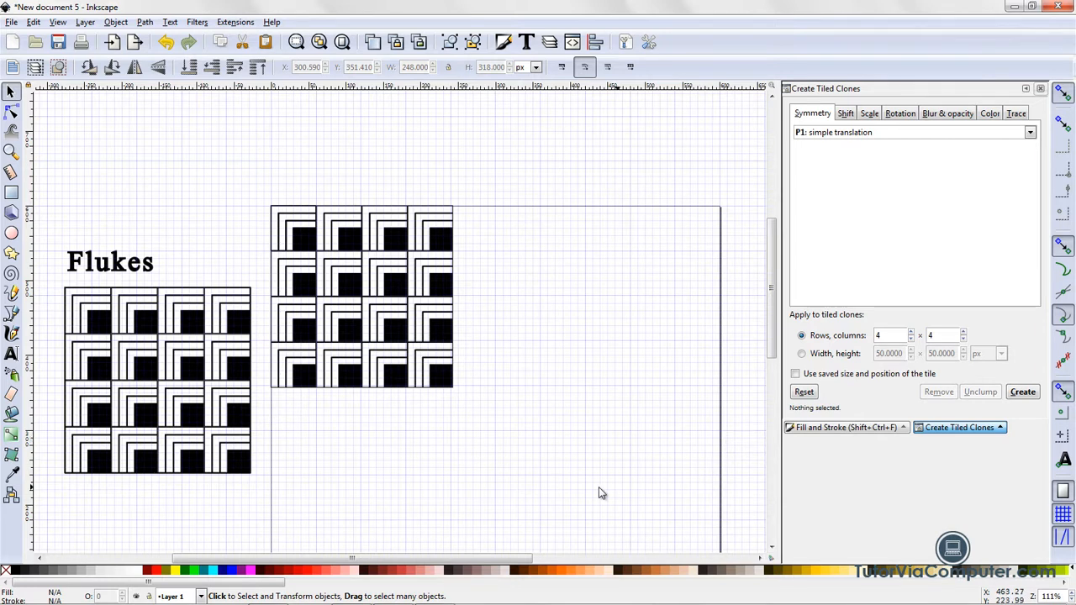
Find the original of the remaining pattern's bottom-right clone with Select Original, and remove its tiled clones
{"action": "left_click", "coordinate": [448, 382]}
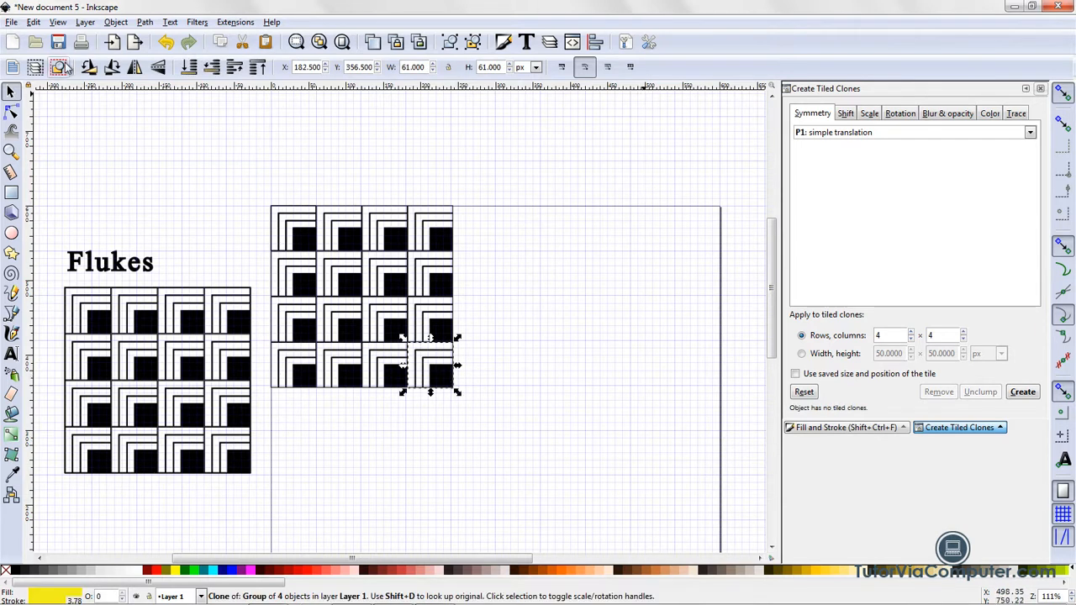
{"action": "left_click", "coordinate": [34, 23]}
{"action": "mouse_move", "coordinate": [52, 210]}
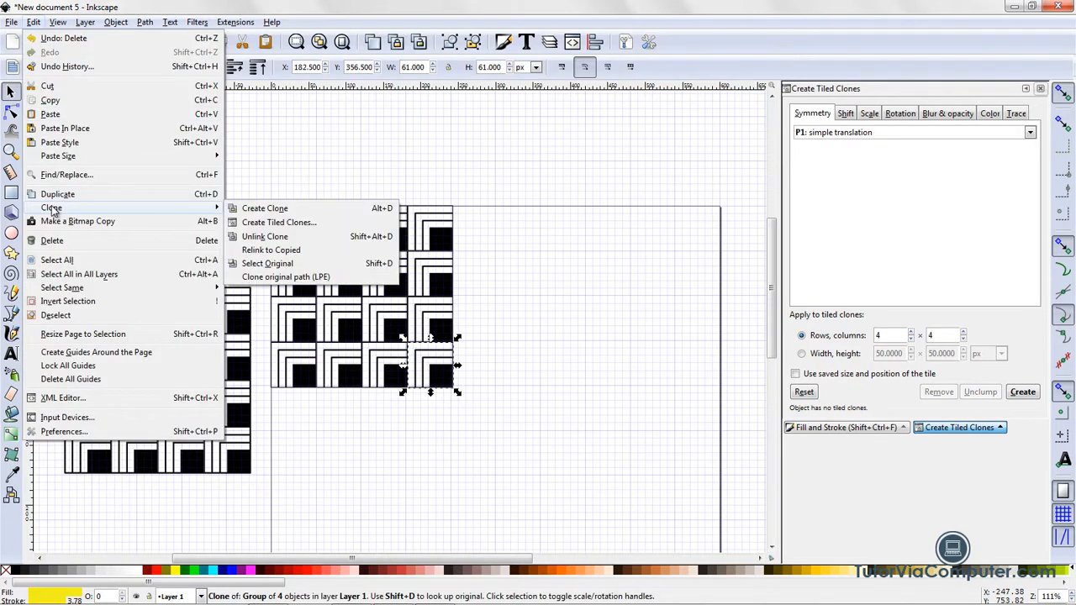
{"action": "left_click", "coordinate": [282, 263]}
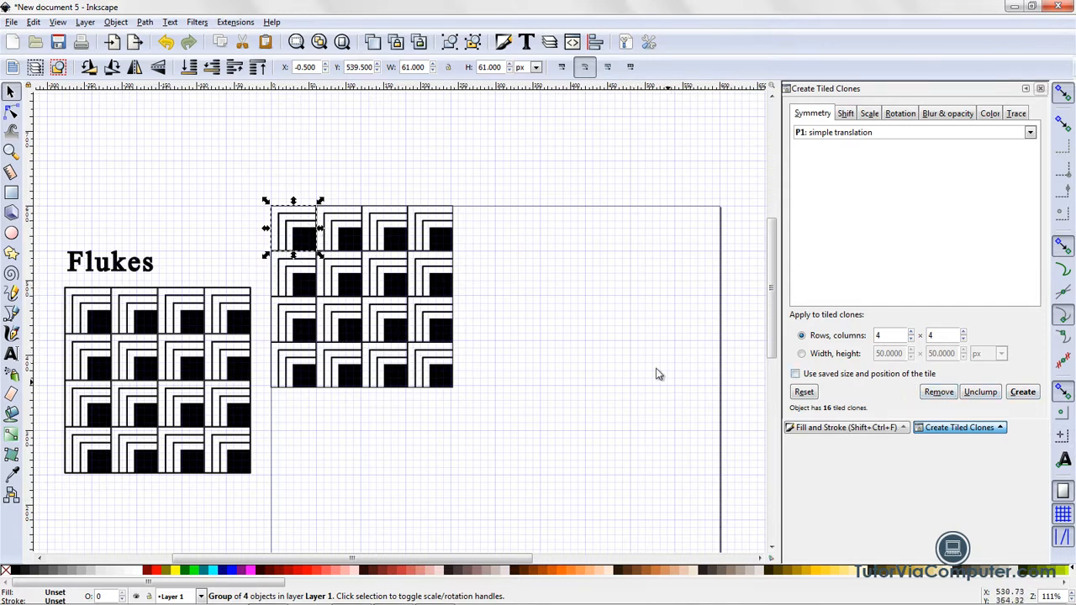
{"action": "left_click", "coordinate": [941, 396]}
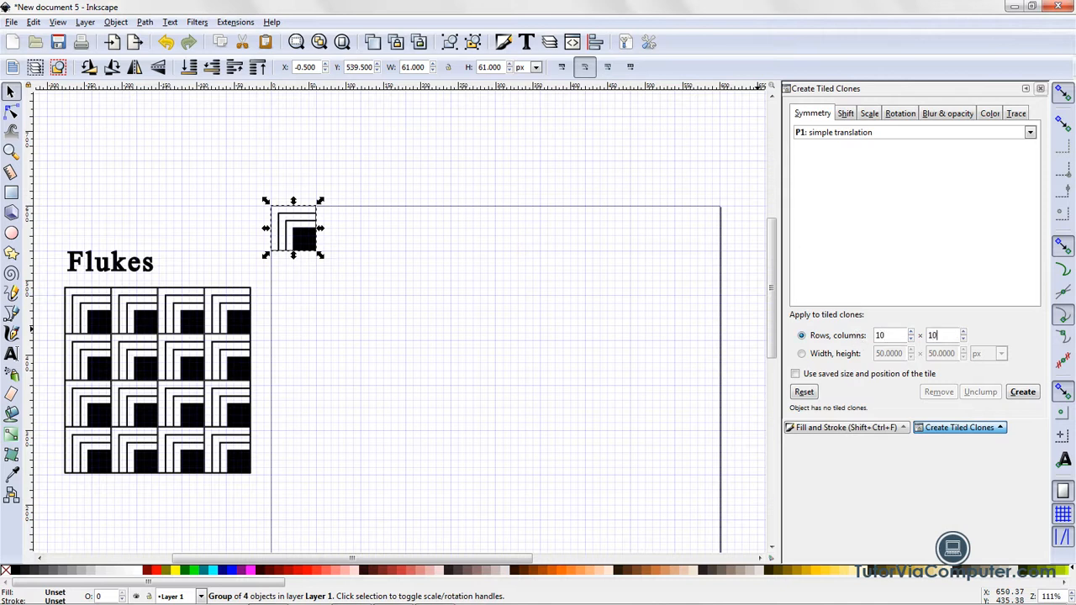
Create tiled clones of the original tile in 10 rows and 10 columns
{"action": "key", "text": "Tab"}
{"action": "left_click", "coordinate": [1020, 395]}
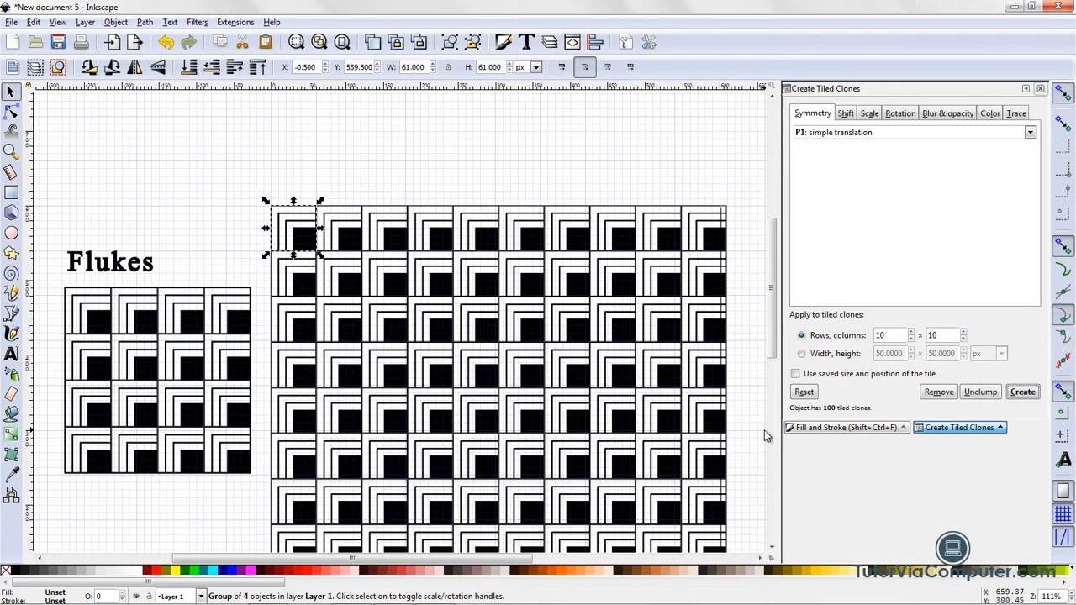
{"action": "left_click_drag", "start_coordinate": [772, 348], "coordinate": [785, 369]}
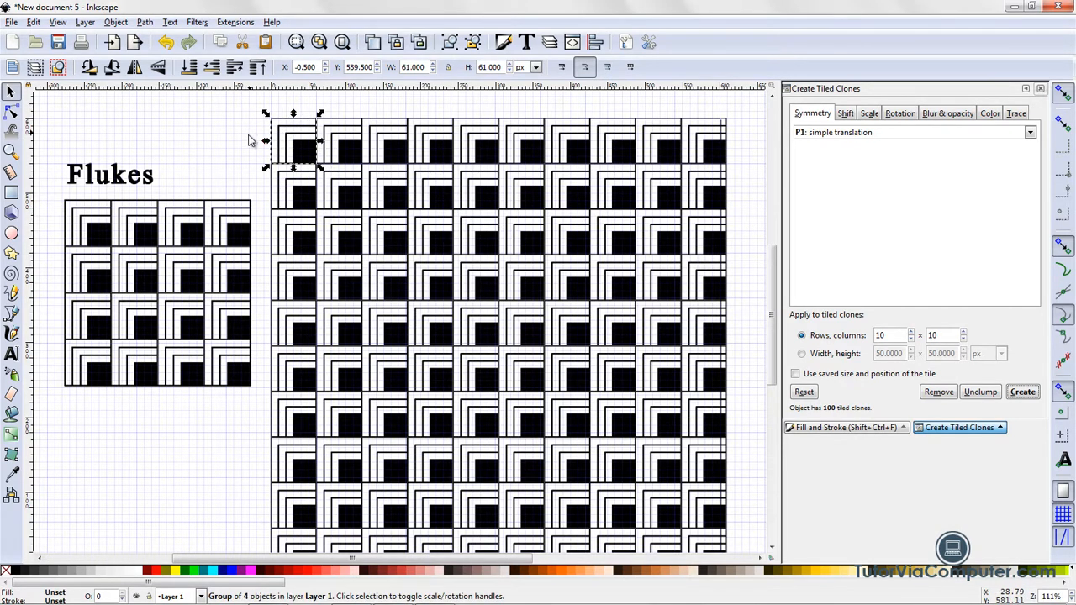
Move the original tile off the page above the Flukes title, and shift the title and reference pattern down beside the cloned pattern's lower edge
{"action": "left_click", "coordinate": [261, 73]}
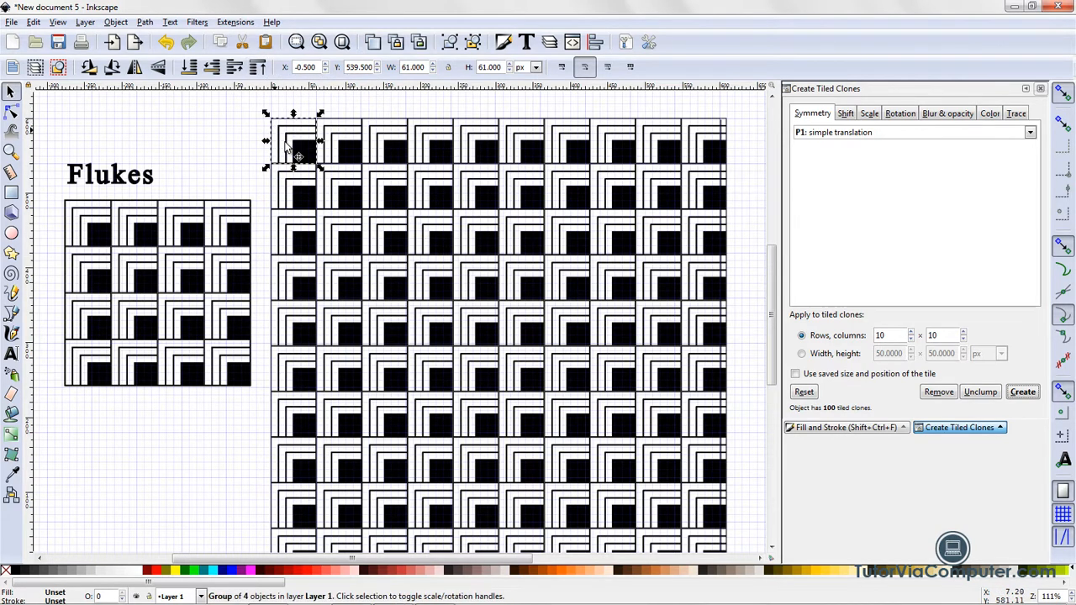
{"action": "left_click_drag", "start_coordinate": [304, 156], "coordinate": [263, 437]}
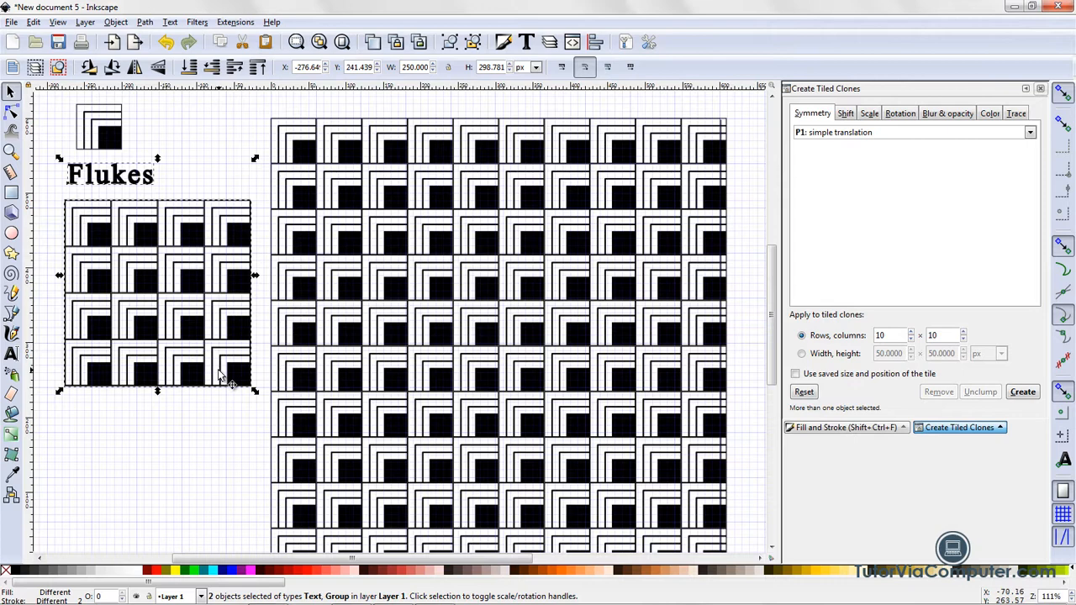
{"action": "left_click_drag", "start_coordinate": [227, 374], "coordinate": [238, 557]}
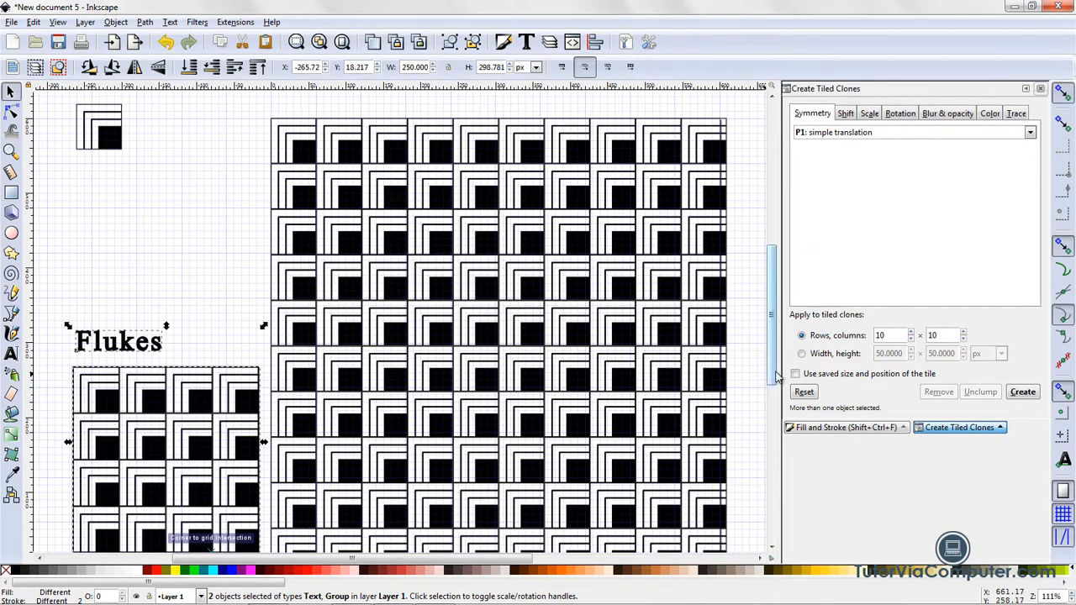
{"action": "left_click_drag", "start_coordinate": [775, 380], "coordinate": [776, 412]}
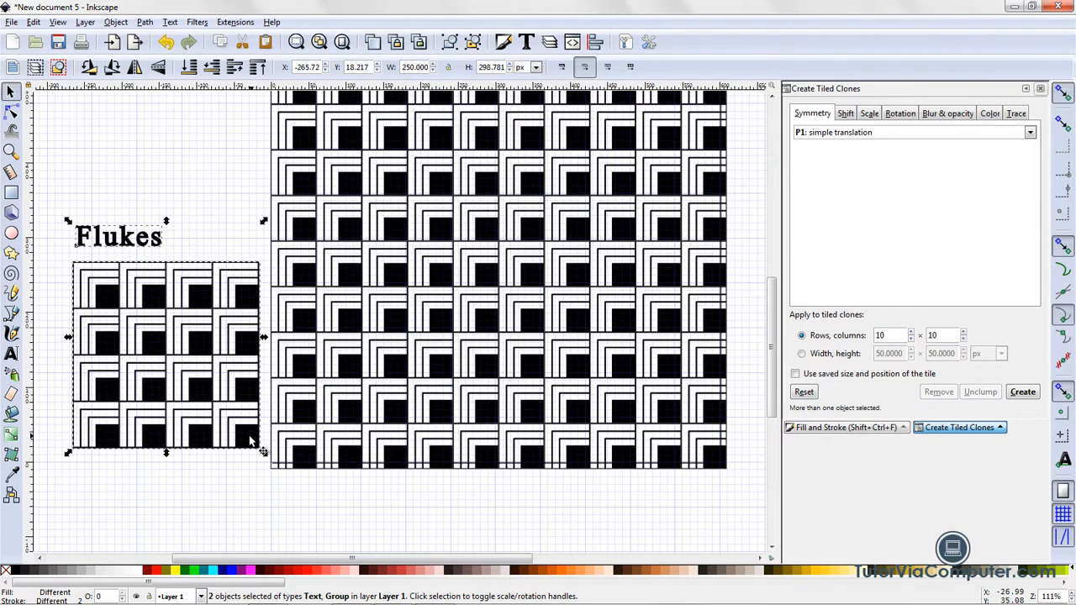
{"action": "left_click_drag", "start_coordinate": [259, 452], "coordinate": [247, 466]}
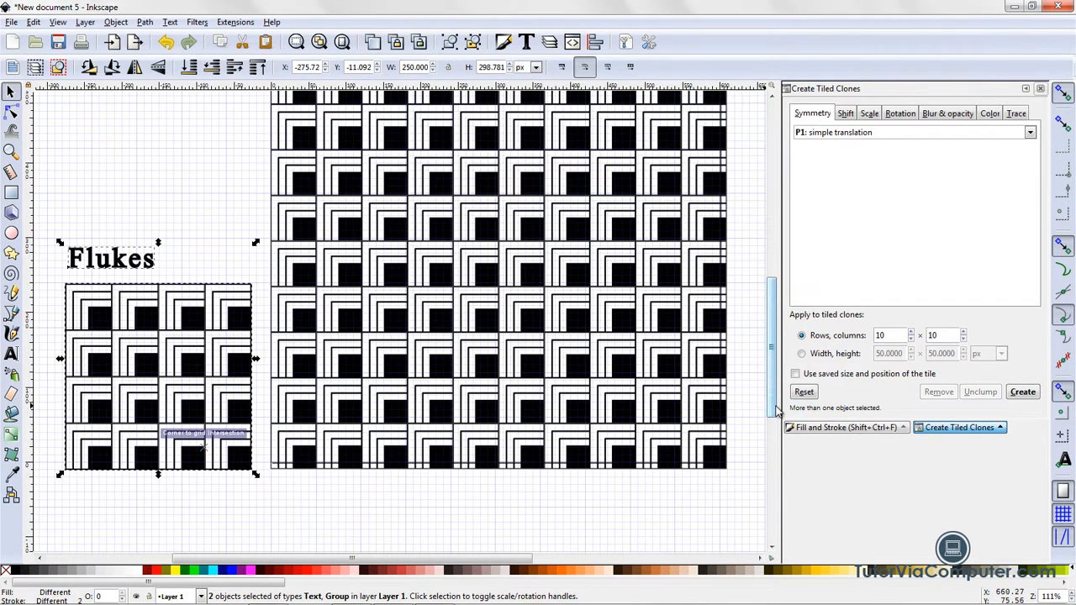
{"action": "left_click_drag", "start_coordinate": [774, 412], "coordinate": [759, 362]}
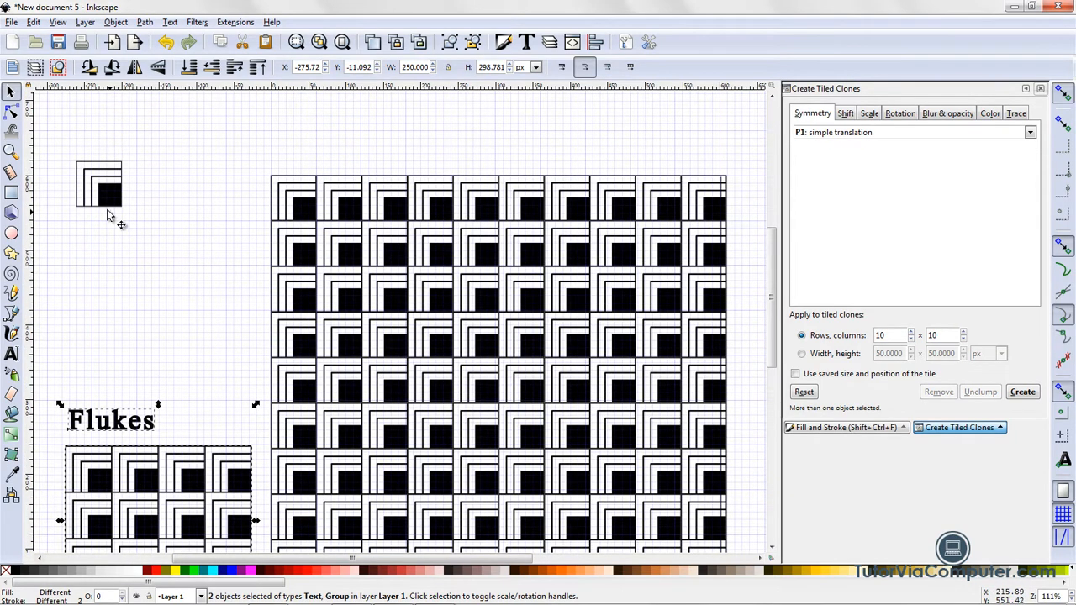
Move the original tile, the reference pattern and the Flukes title farther from the page, lining up their left edges at about X -300 px
{"action": "left_click_drag", "start_coordinate": [102, 188], "coordinate": [98, 217]}
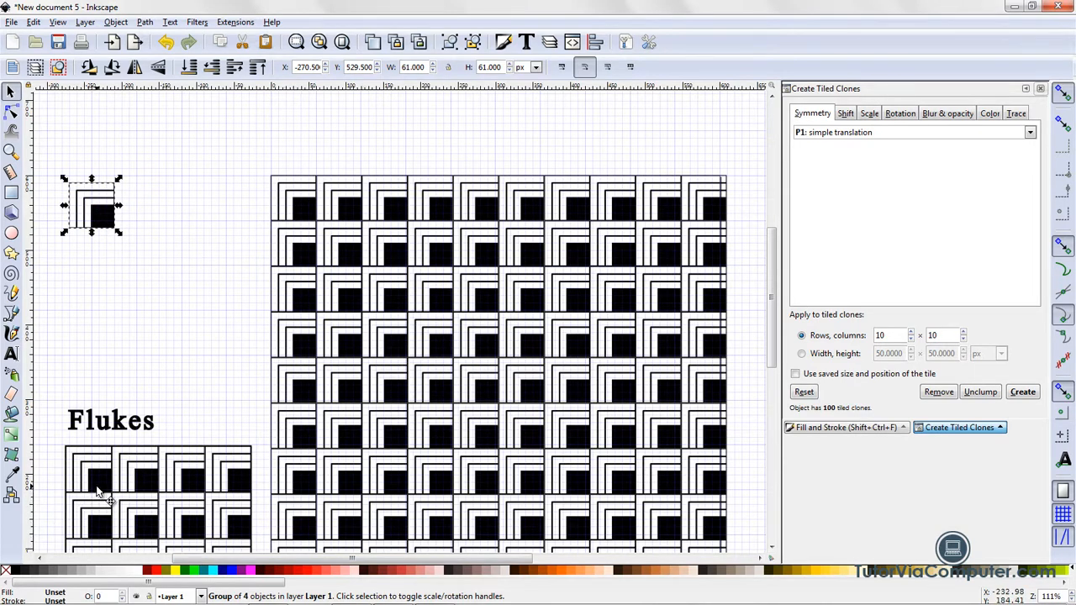
{"action": "left_click_drag", "start_coordinate": [97, 492], "coordinate": [78, 488]}
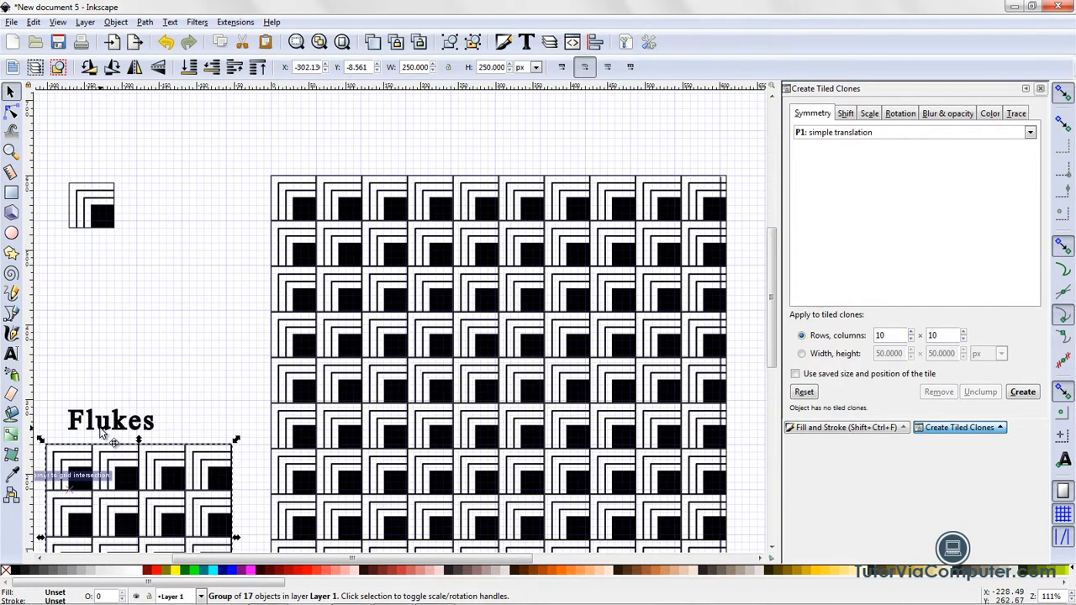
{"action": "left_click_drag", "start_coordinate": [99, 427], "coordinate": [79, 429]}
{"action": "left_click", "coordinate": [95, 220]}
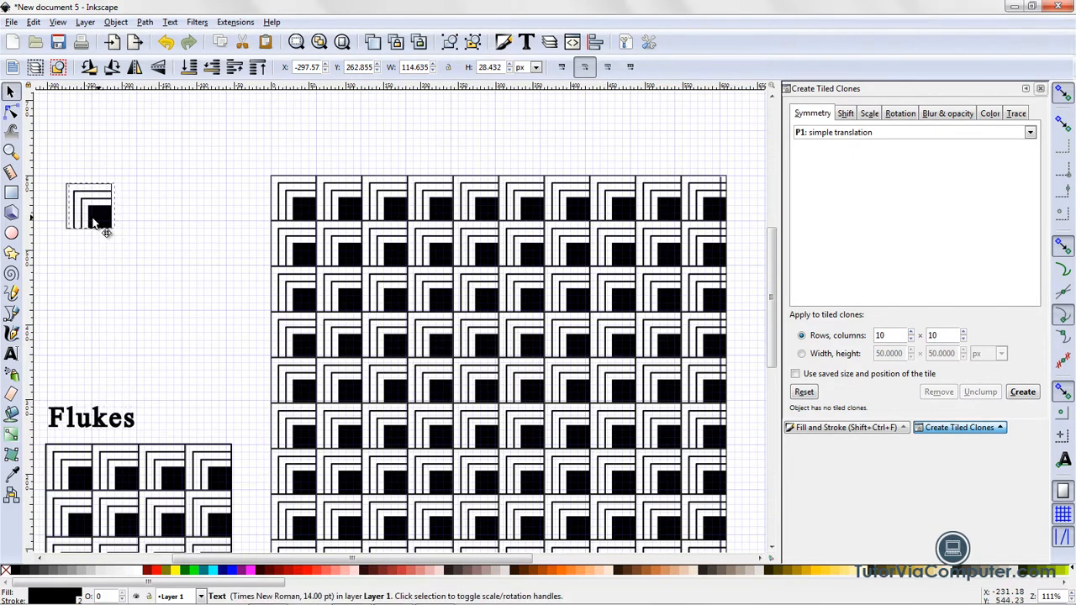
{"action": "left_click_drag", "start_coordinate": [93, 218], "coordinate": [74, 215]}
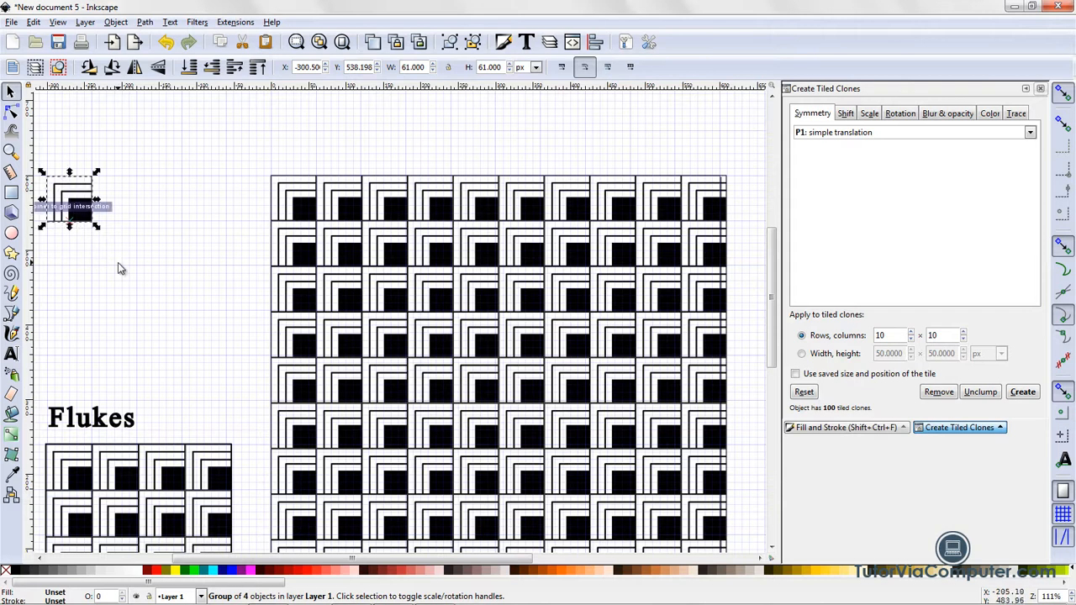
Add the text label "Original Clone" just below the original tile
{"action": "left_click", "coordinate": [11, 354]}
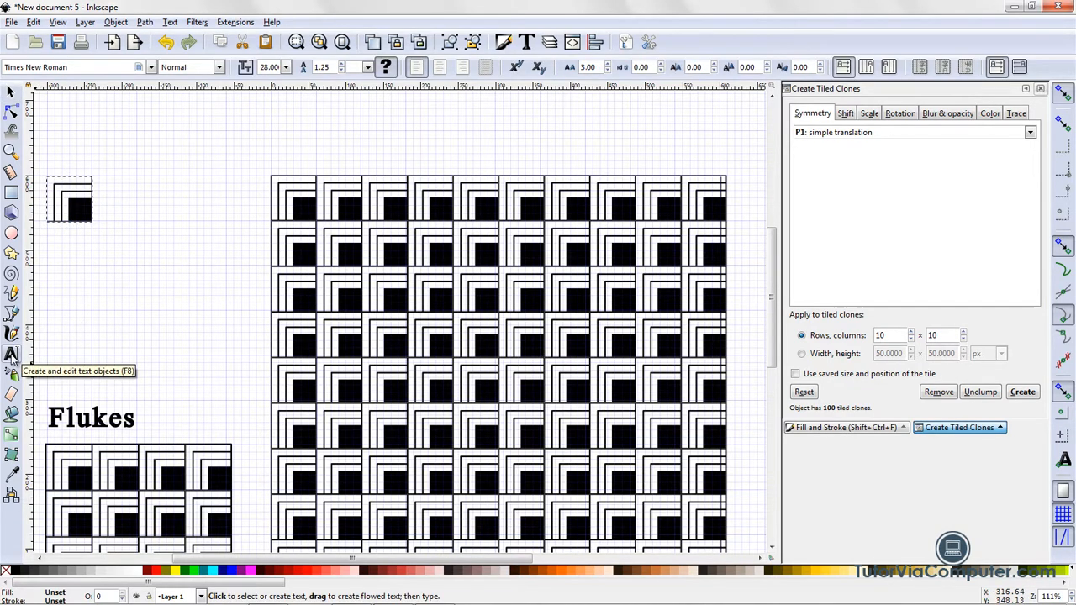
{"action": "left_click", "coordinate": [53, 247]}
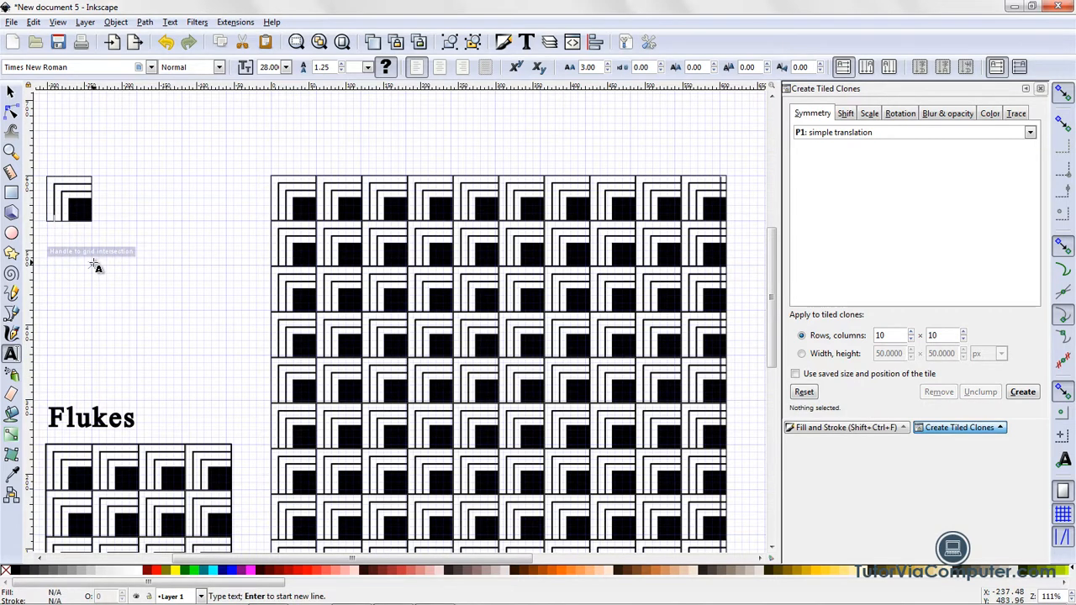
{"action": "type", "text": "Origin"}
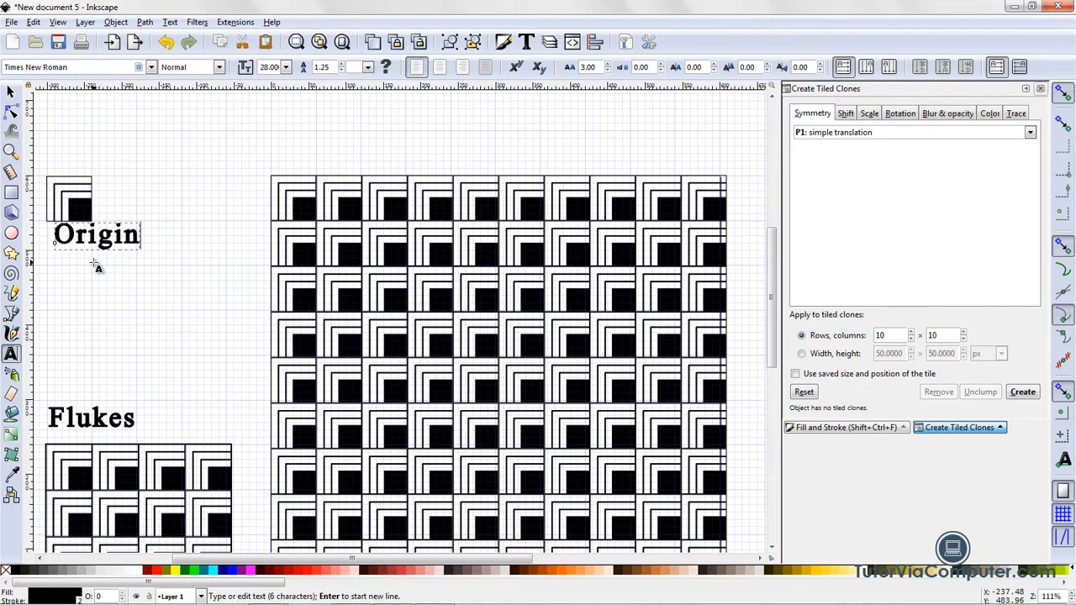
{"action": "key", "text": "Caps_Lock"}
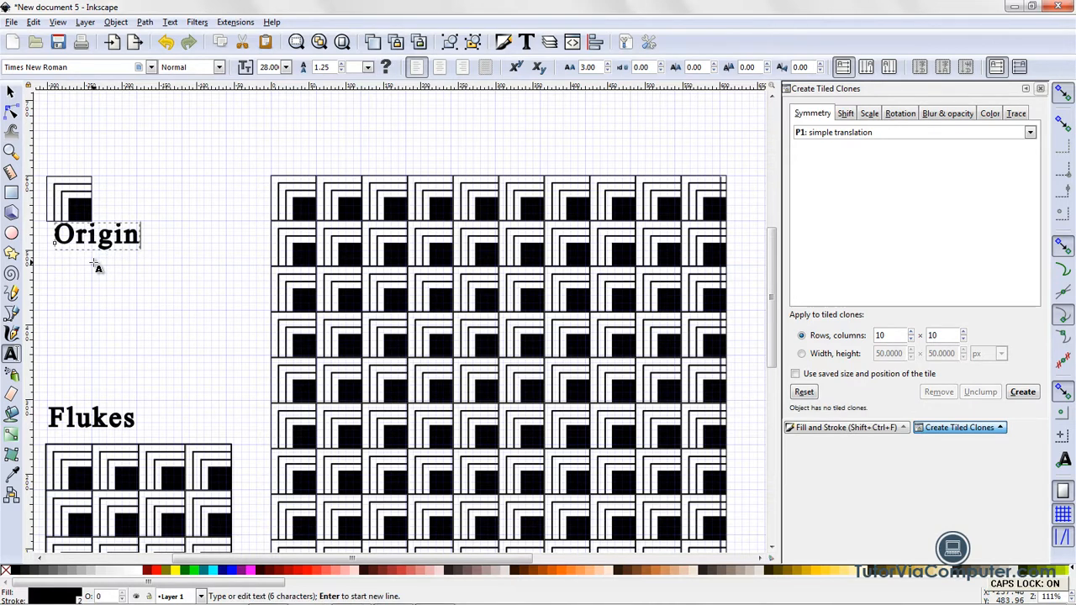
{"action": "type", "text": "A="}
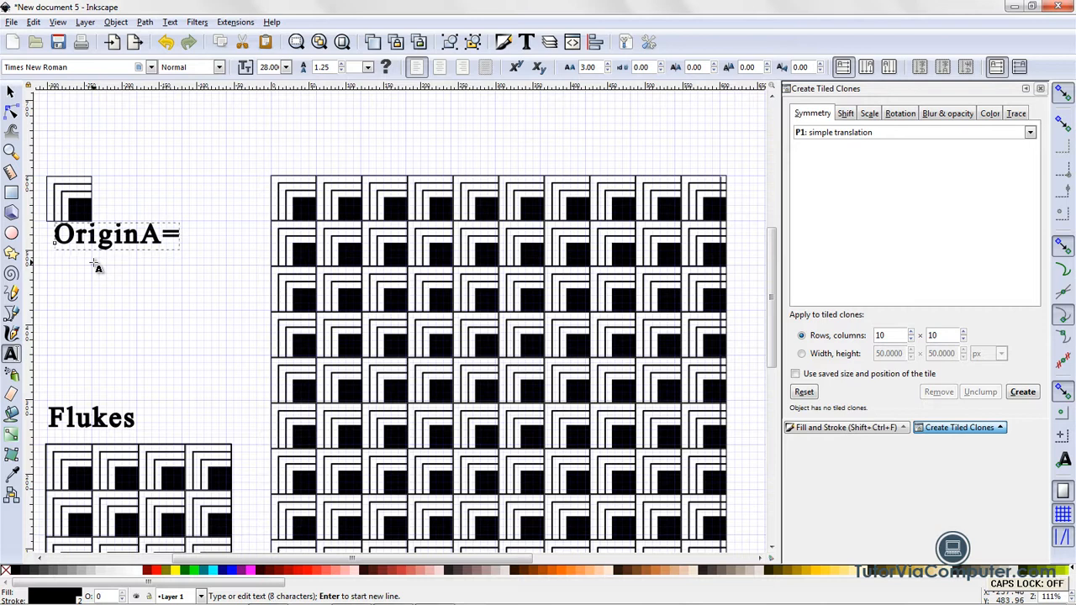
{"action": "type", "text": "a"}
{"action": "key", "text": "BackSpace"}
{"action": "key", "text": "BackSpace"}
{"action": "key", "text": "BackSpace"}
{"action": "key", "text": "Caps_Lock"}
{"action": "type", "text": "al Clone"}
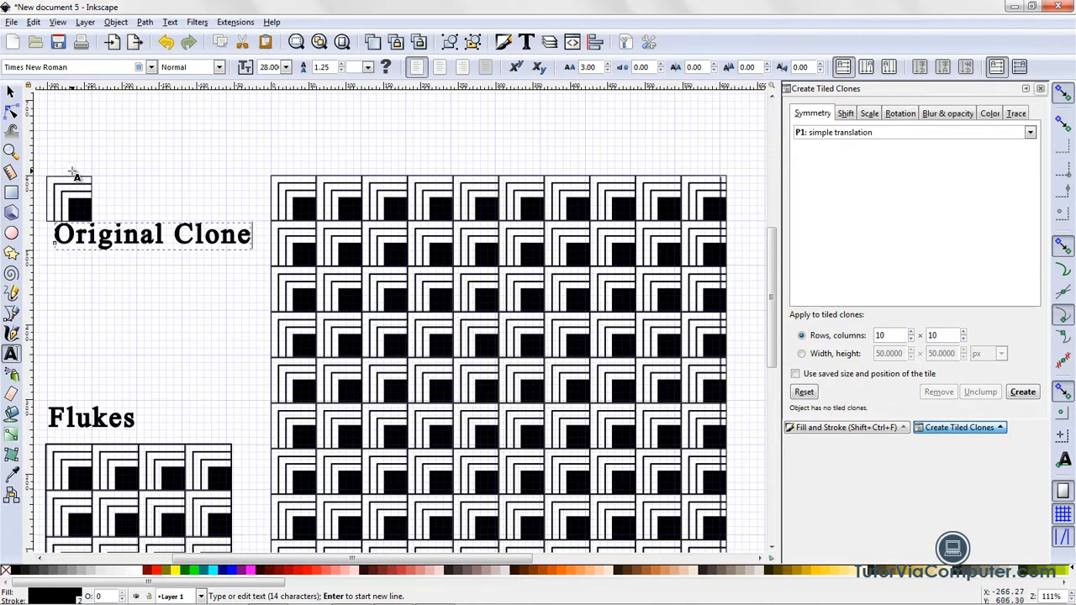
Shift the Original Clone label slightly down and left so it lines up with the left edge of the tile above it
{"action": "left_click", "coordinate": [11, 91]}
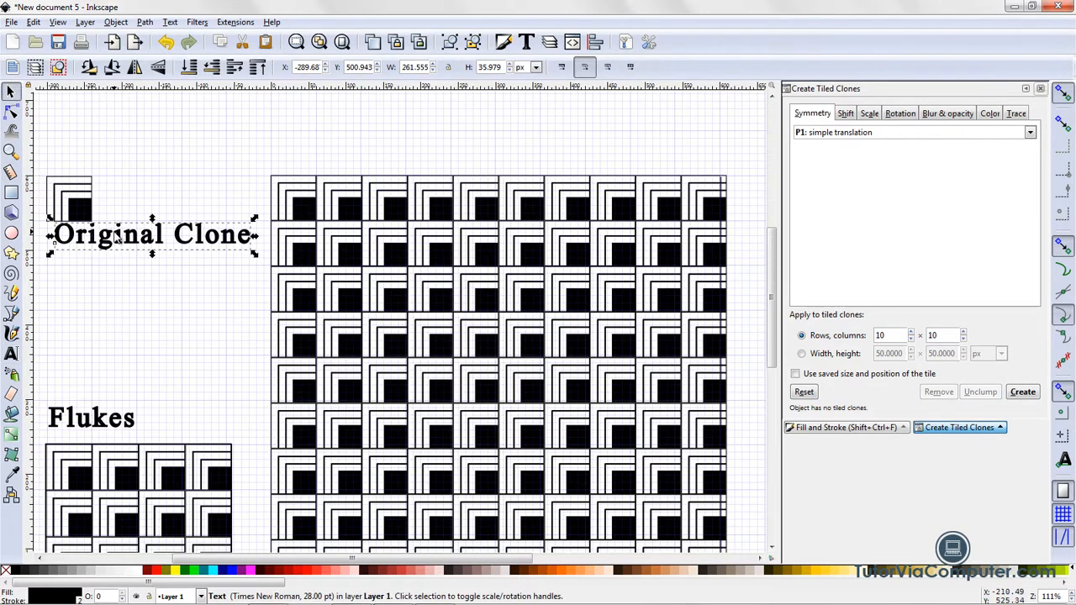
{"action": "left_click", "coordinate": [108, 252]}
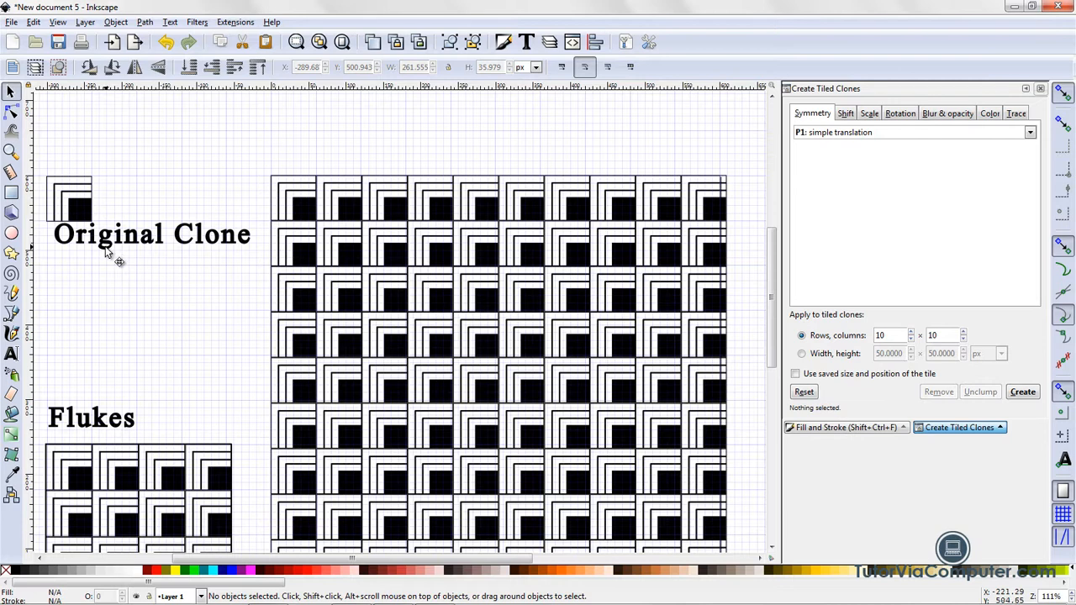
{"action": "left_click", "coordinate": [106, 250]}
{"action": "left_click_drag", "start_coordinate": [106, 250], "coordinate": [99, 255]}
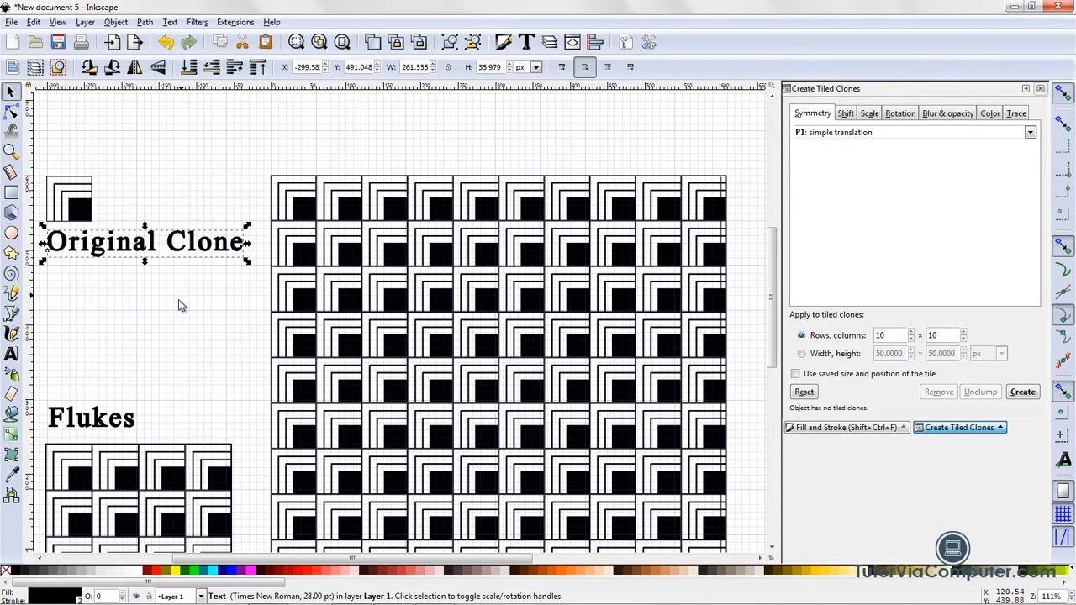
Try moving the first clone of the pattern's third row out beside the page, and undo the move
{"action": "left_click", "coordinate": [308, 306]}
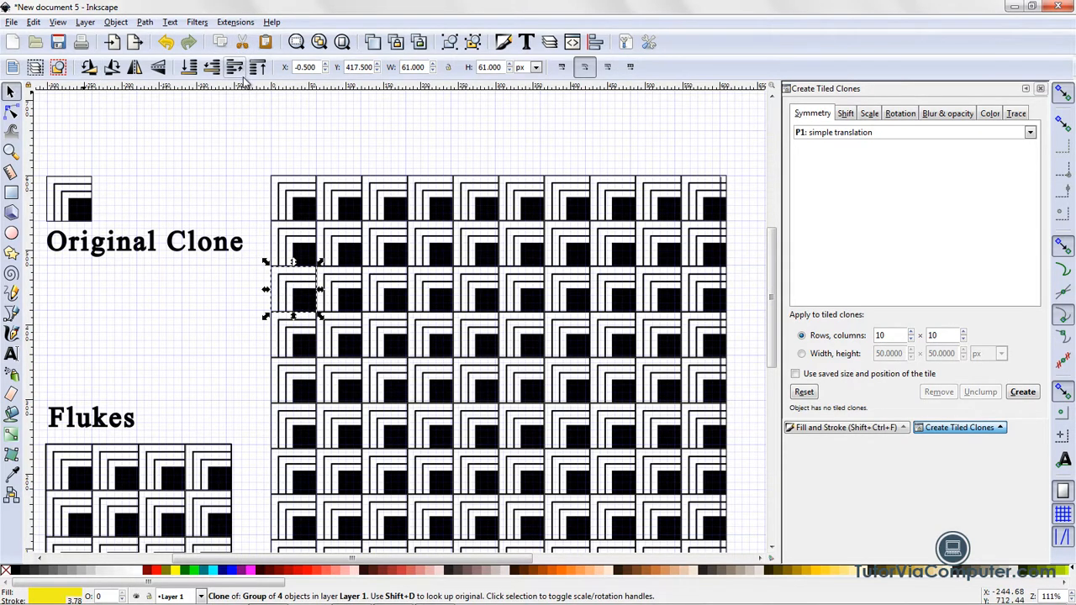
{"action": "left_click", "coordinate": [344, 43]}
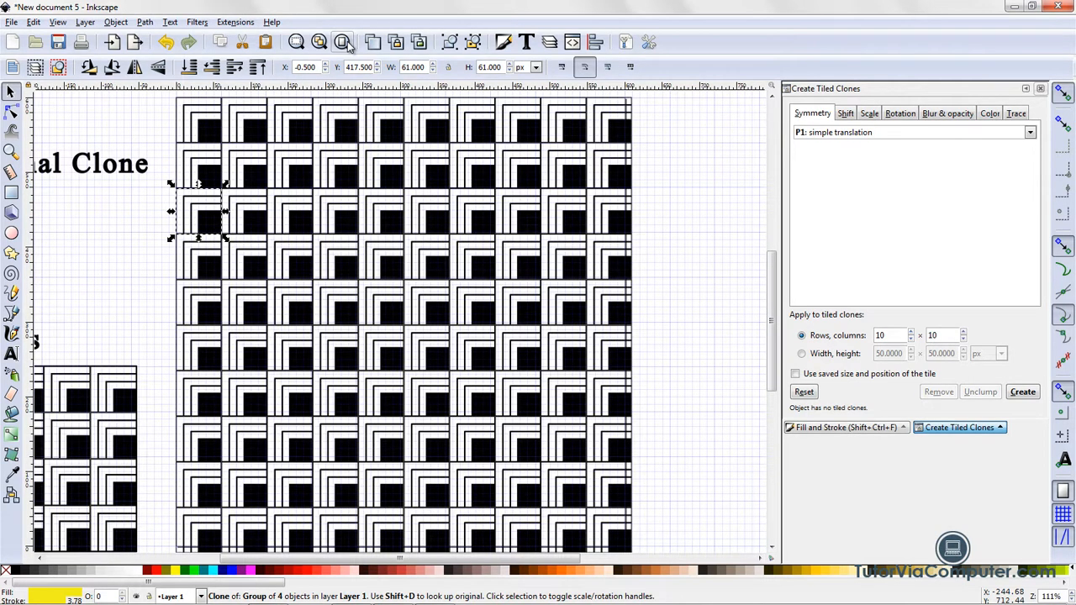
{"action": "left_click", "coordinate": [33, 23]}
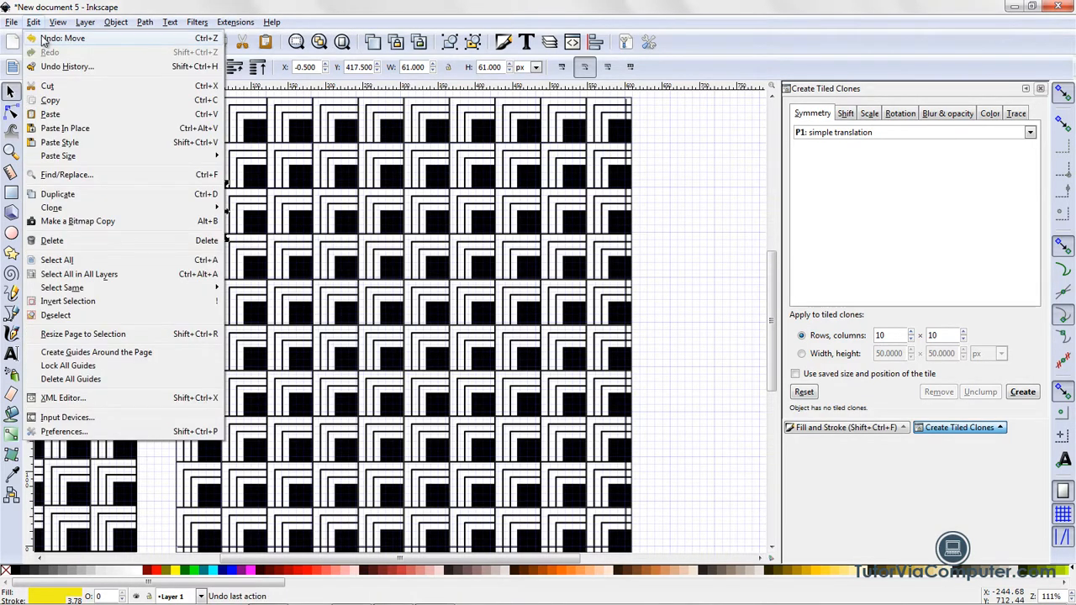
{"action": "left_click", "coordinate": [44, 39]}
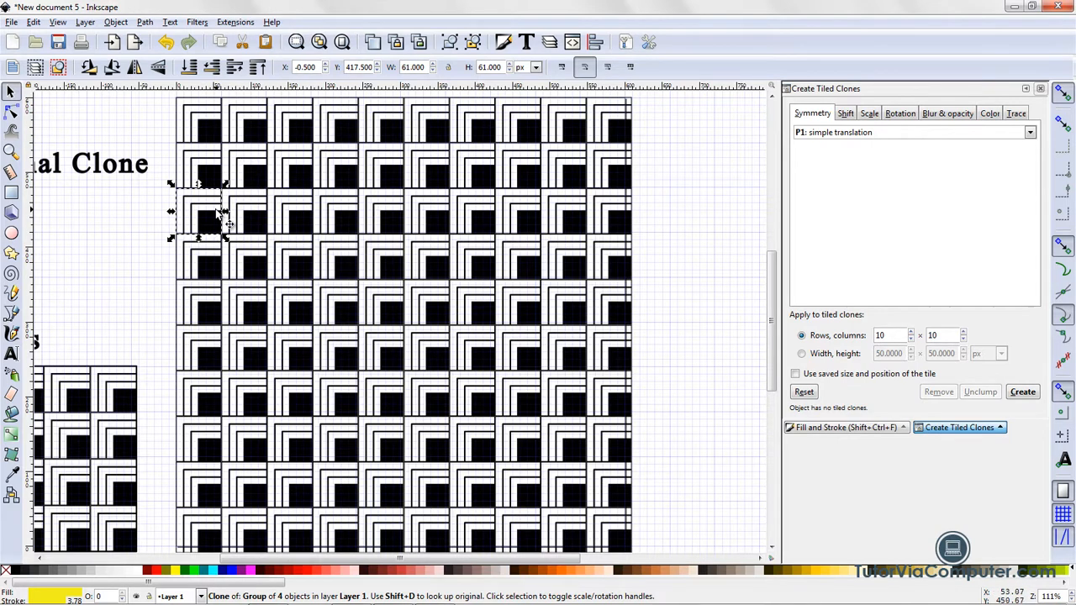
{"action": "left_click_drag", "start_coordinate": [212, 224], "coordinate": [138, 232]}
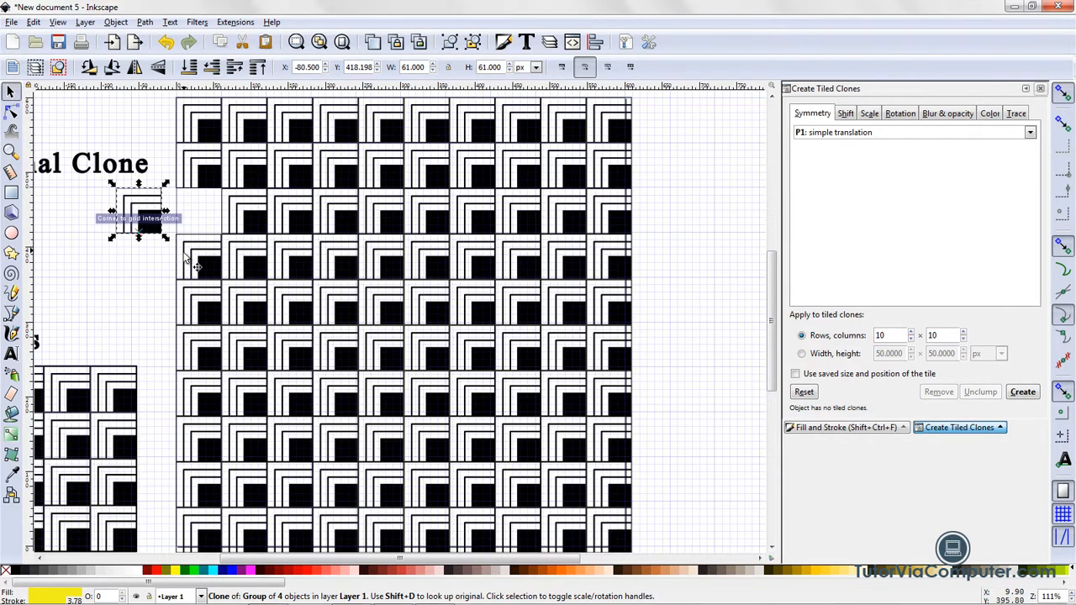
{"action": "left_click", "coordinate": [33, 22]}
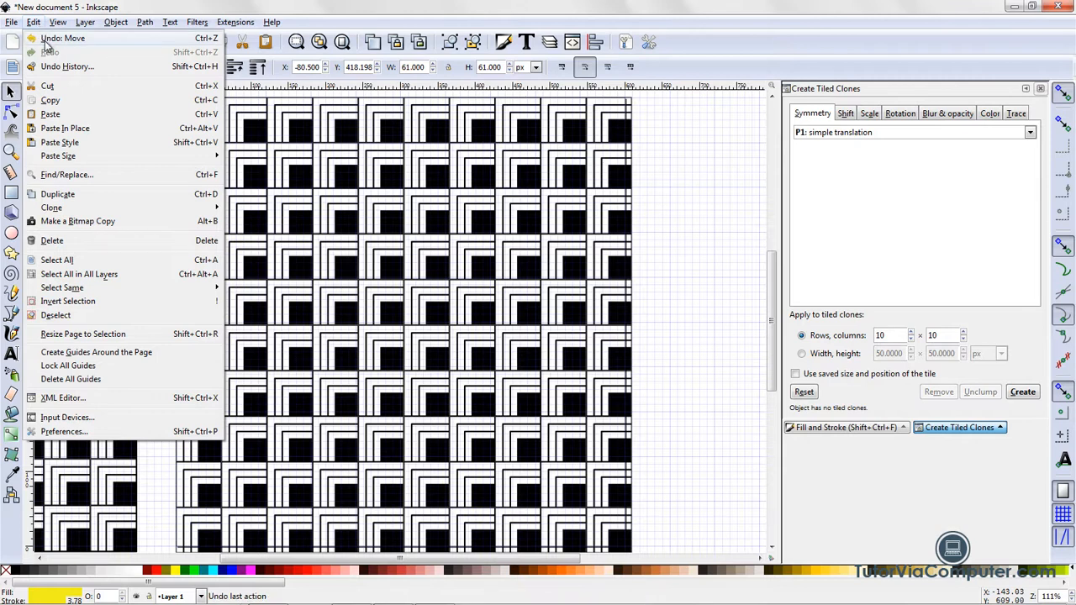
{"action": "left_click", "coordinate": [46, 39]}
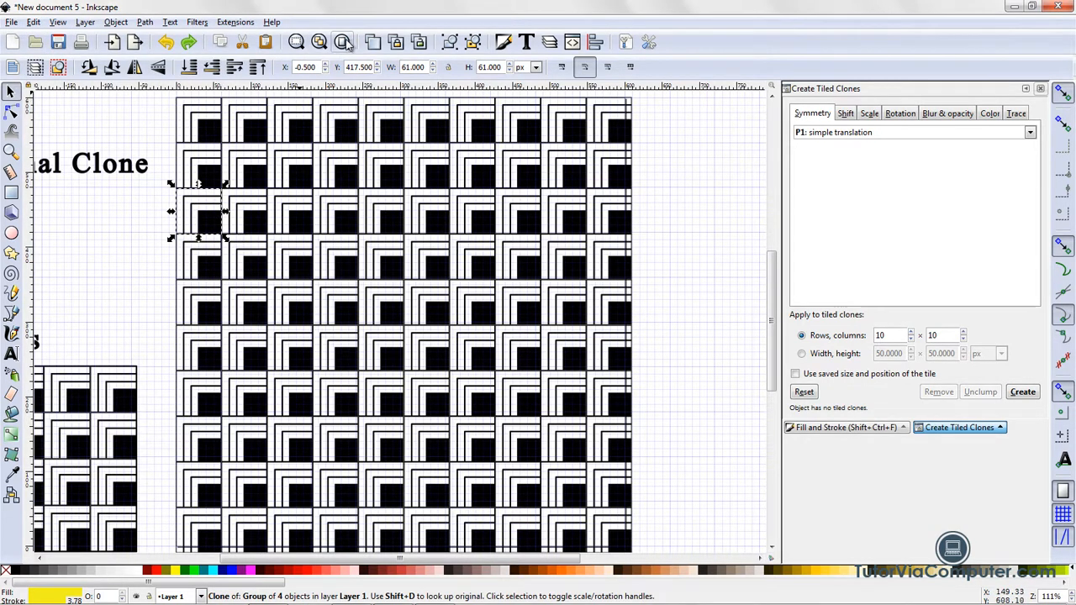
Copy the first clone of the third row, paste it off the page, and place it beneath the Original Clone label
{"action": "left_click", "coordinate": [343, 43]}
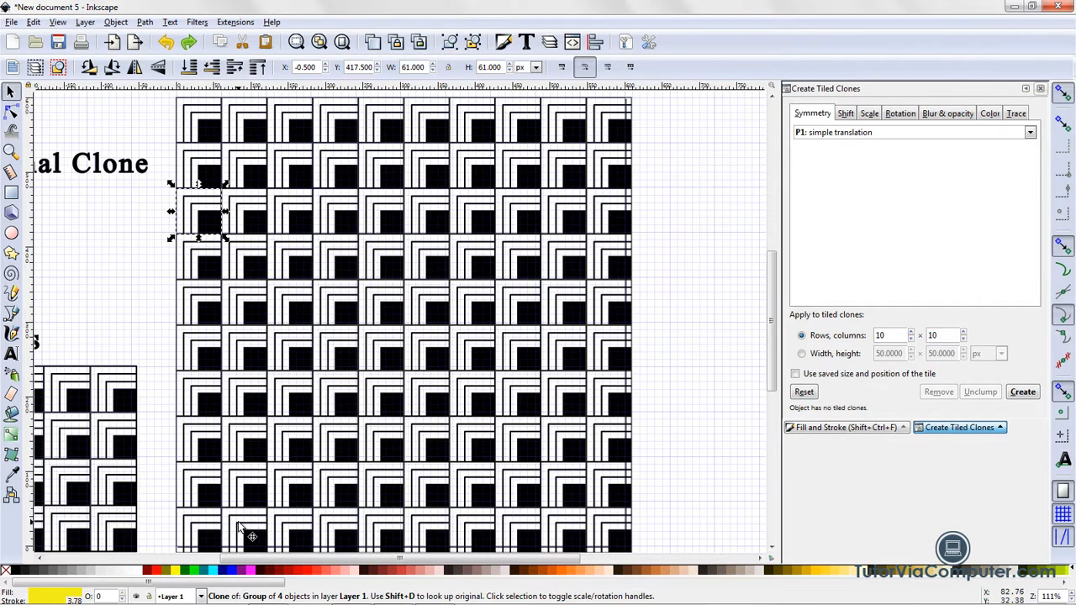
{"action": "left_click", "coordinate": [211, 224]}
{"action": "left_click", "coordinate": [220, 45]}
{"action": "left_click_drag", "start_coordinate": [251, 561], "coordinate": [179, 558]}
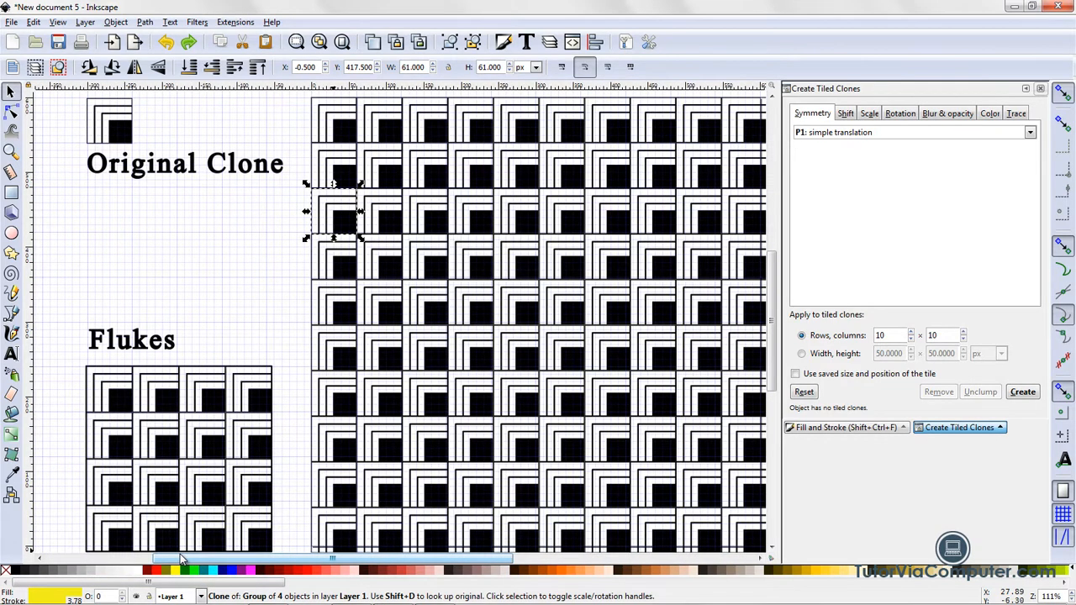
{"action": "right_click", "coordinate": [102, 214]}
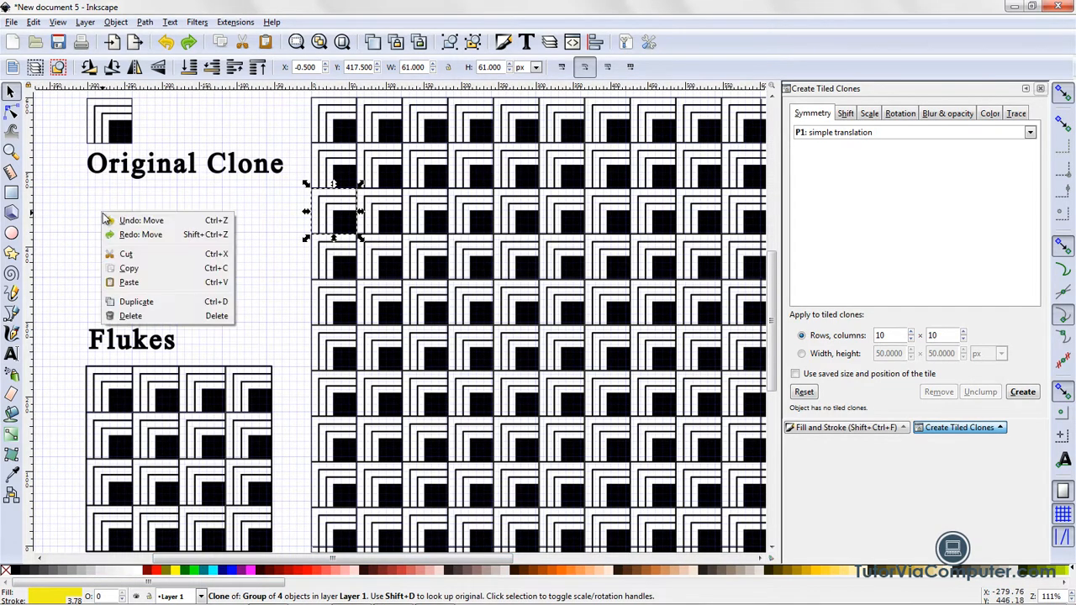
{"action": "left_click", "coordinate": [129, 282]}
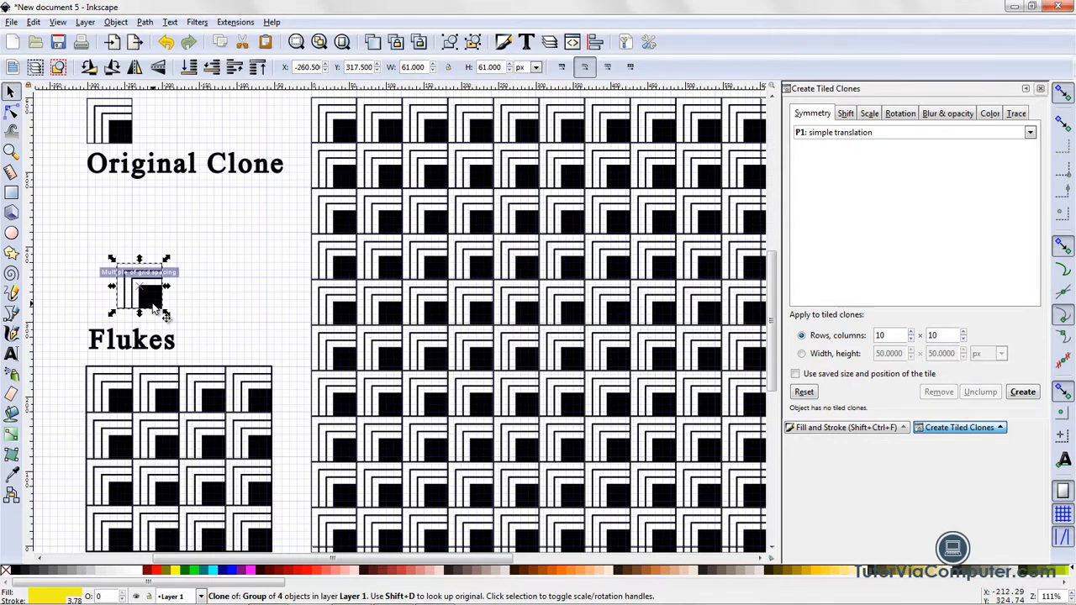
{"action": "left_click_drag", "start_coordinate": [154, 309], "coordinate": [123, 244]}
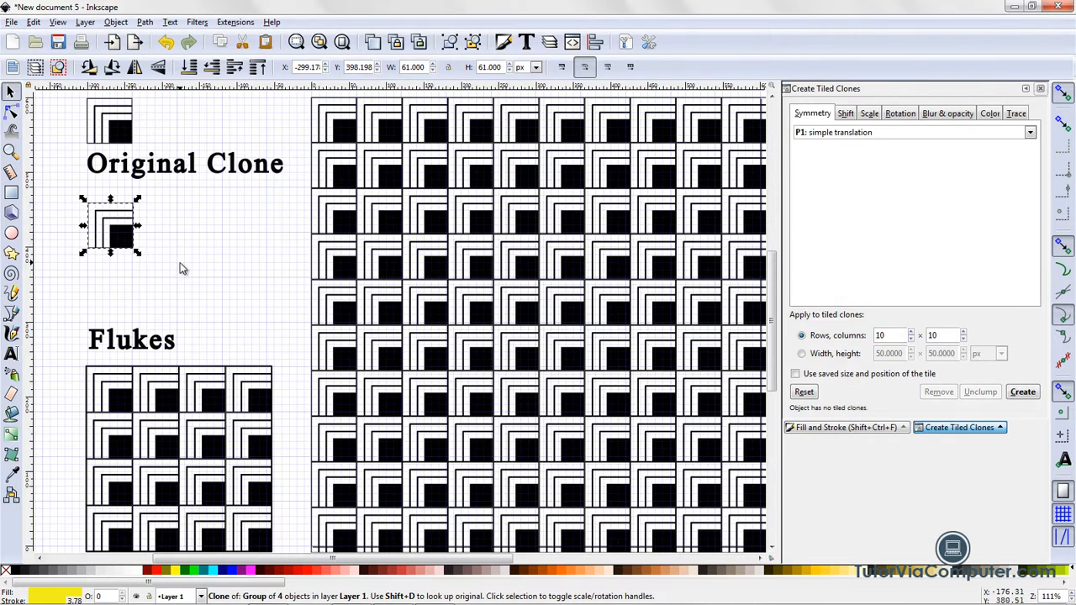
Rotate the original tile clockwise to test its link to the pattern and the pasted clone, and undo the rotation
{"action": "left_click", "coordinate": [11, 93]}
{"action": "left_click", "coordinate": [119, 140]}
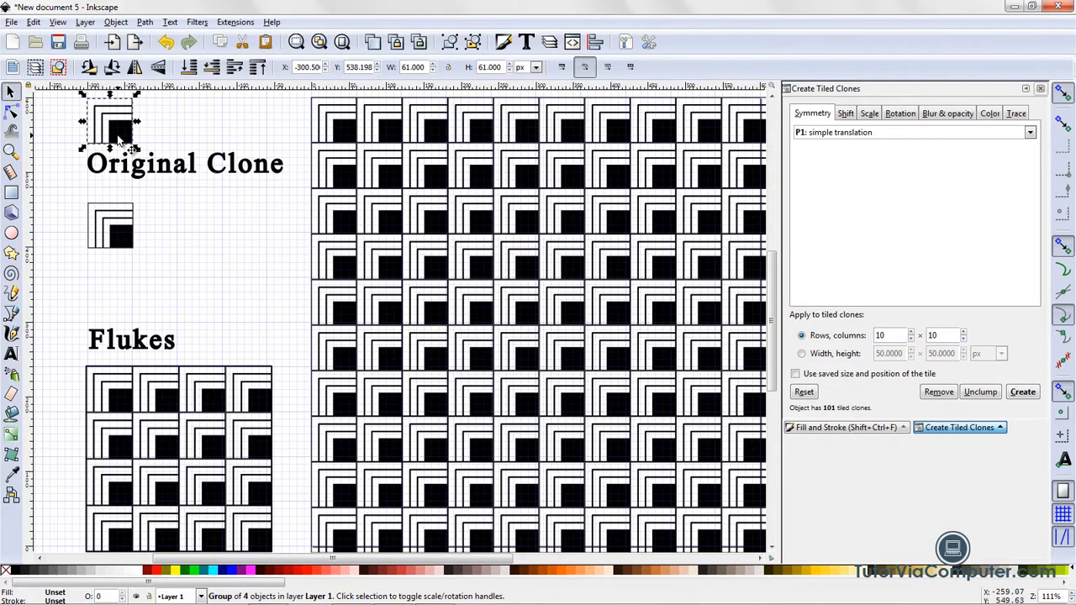
{"action": "left_click", "coordinate": [119, 140]}
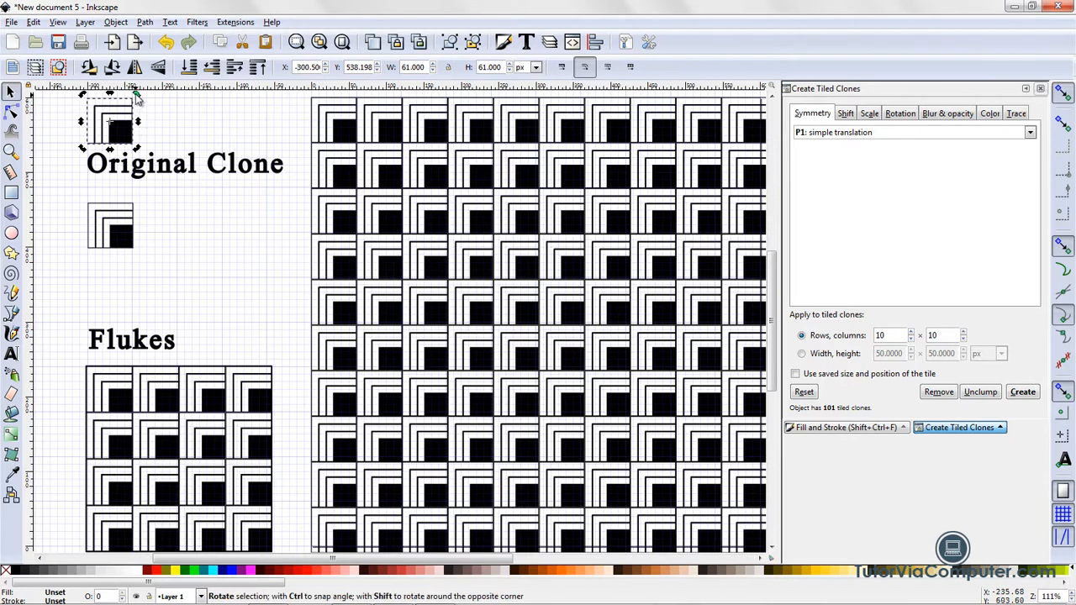
{"action": "left_click_drag", "start_coordinate": [138, 97], "coordinate": [144, 105]}
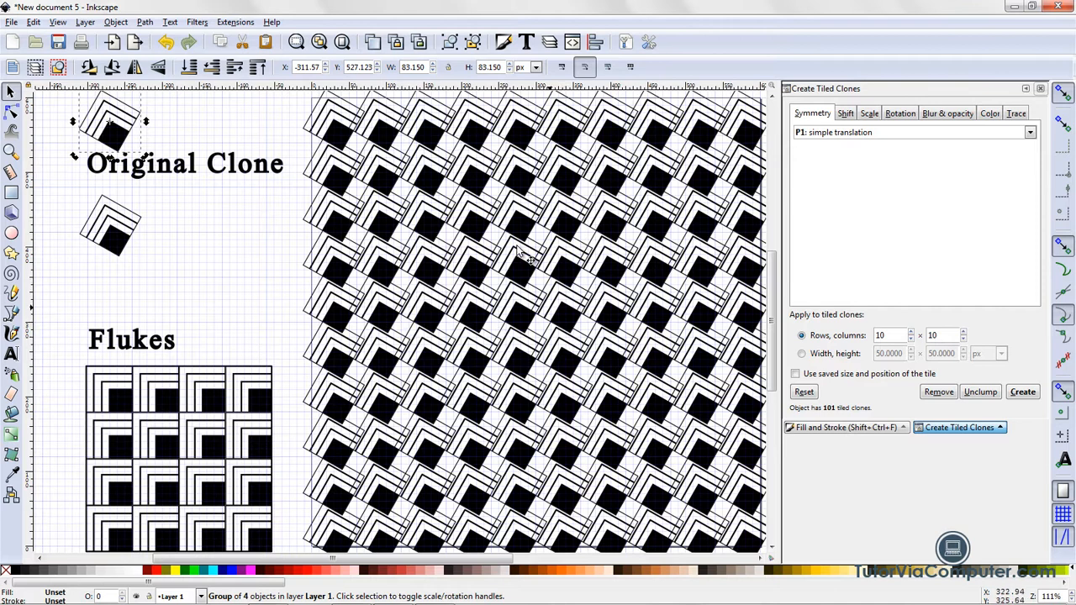
{"action": "left_click", "coordinate": [166, 42]}
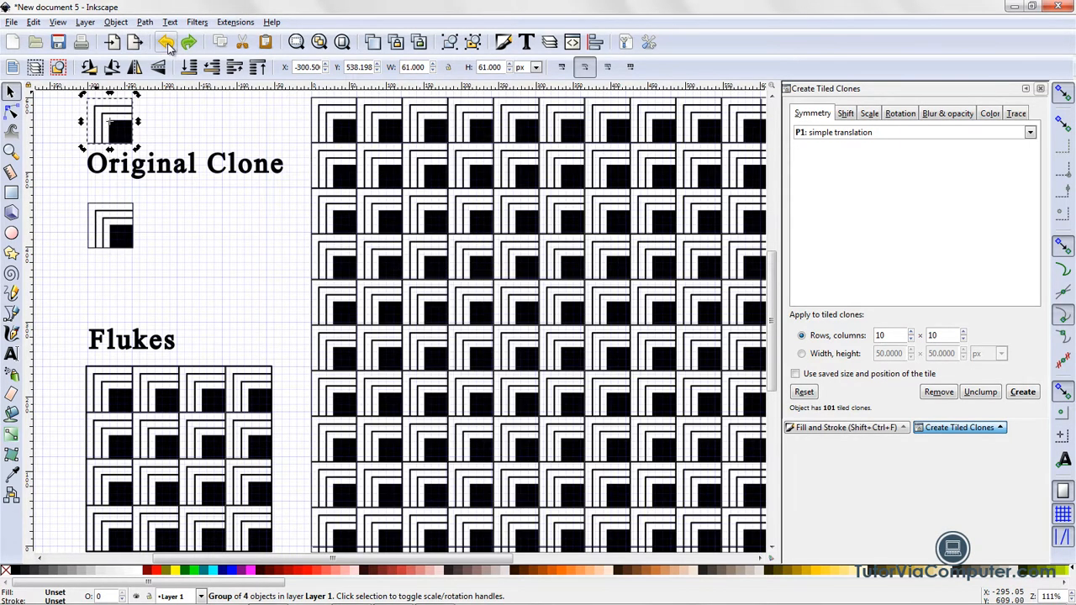
Unlink the pasted clone beneath the Original Clone label from its original, and deselect it
{"action": "left_click", "coordinate": [139, 260]}
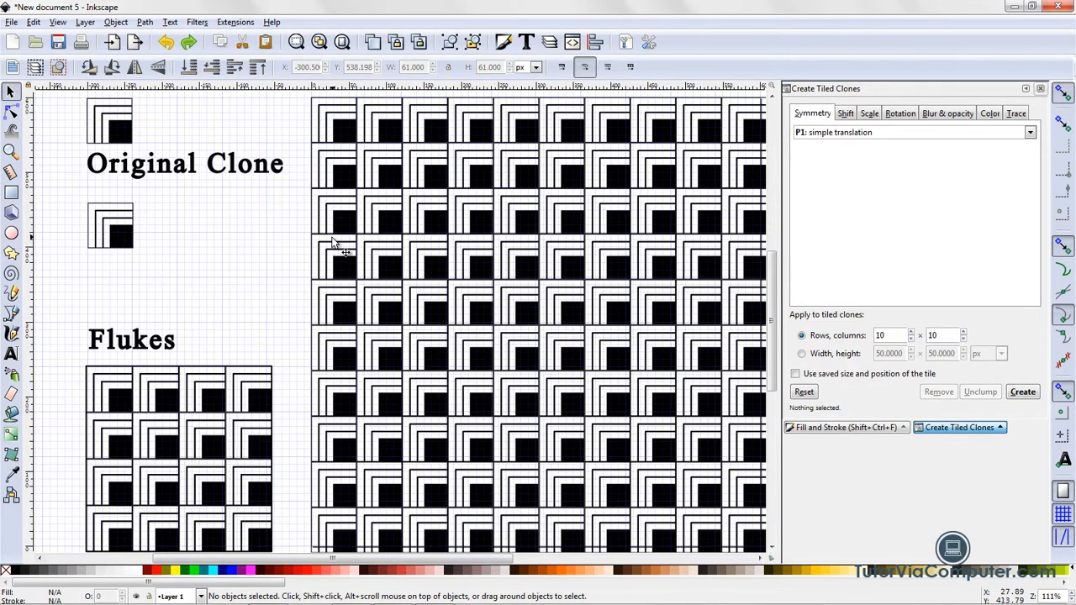
{"action": "left_click", "coordinate": [120, 249]}
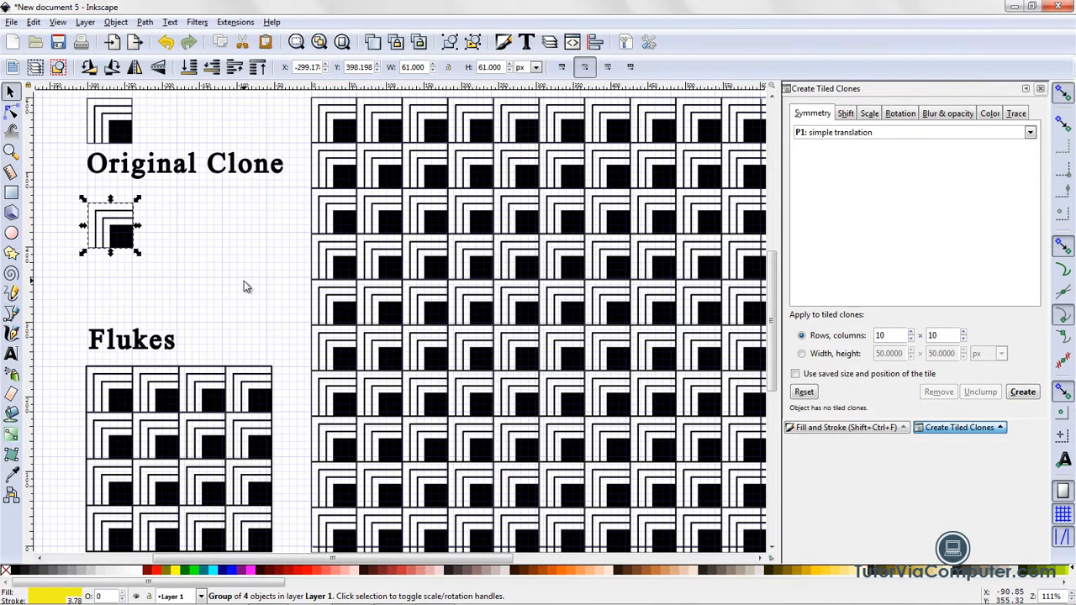
{"action": "left_click", "coordinate": [244, 281]}
{"action": "left_click", "coordinate": [12, 112]}
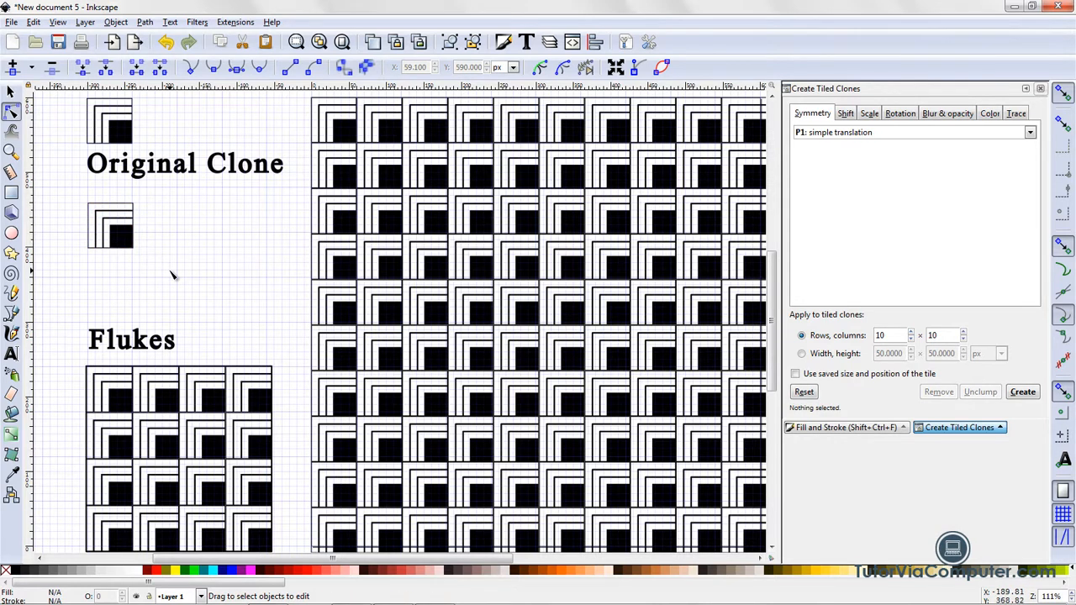
Rotate the original tile clockwise again to compare the pattern with the unlinked copy, and undo that rotation
{"action": "left_click", "coordinate": [11, 91]}
{"action": "left_click", "coordinate": [118, 134]}
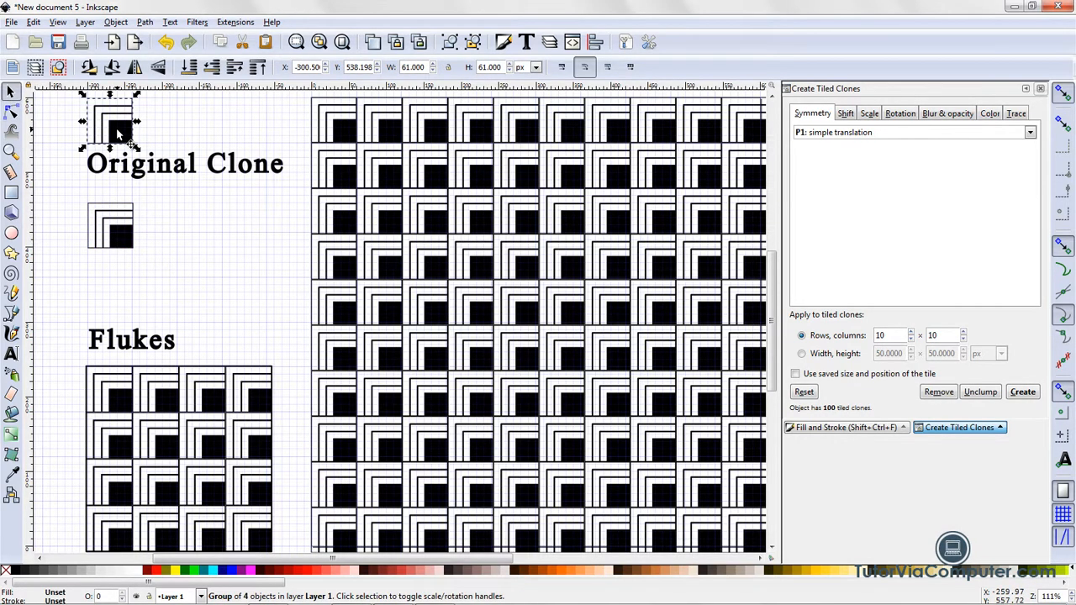
{"action": "left_click", "coordinate": [117, 135]}
{"action": "left_click_drag", "start_coordinate": [138, 96], "coordinate": [143, 109]}
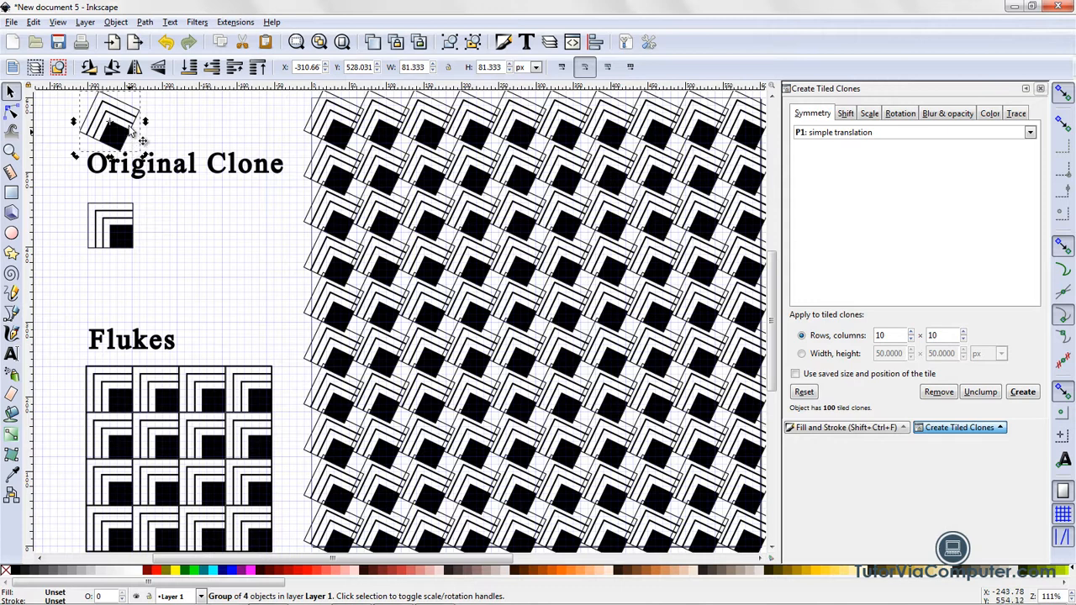
{"action": "left_click", "coordinate": [165, 42]}
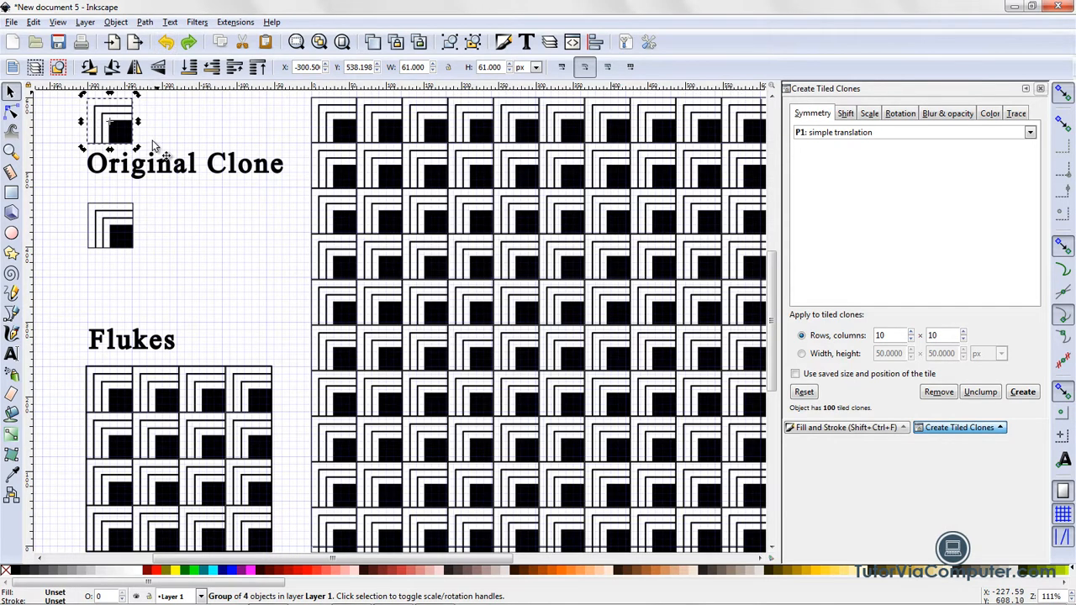
Add the text label "Unlinked Clone" beneath the unlinked tile copy, and deselect it
{"action": "left_click", "coordinate": [165, 273]}
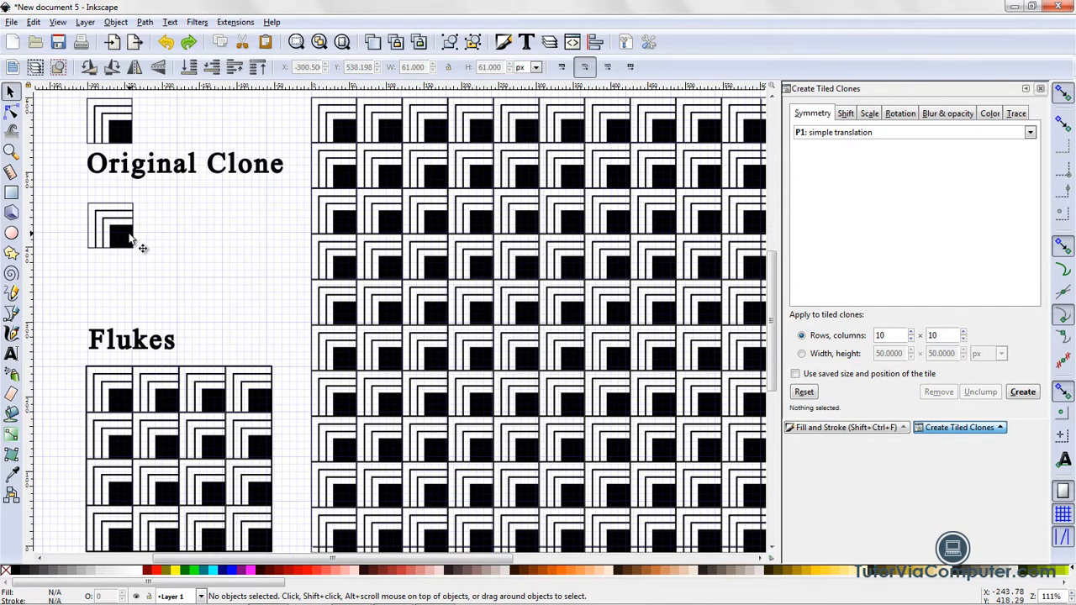
{"action": "left_click", "coordinate": [11, 358]}
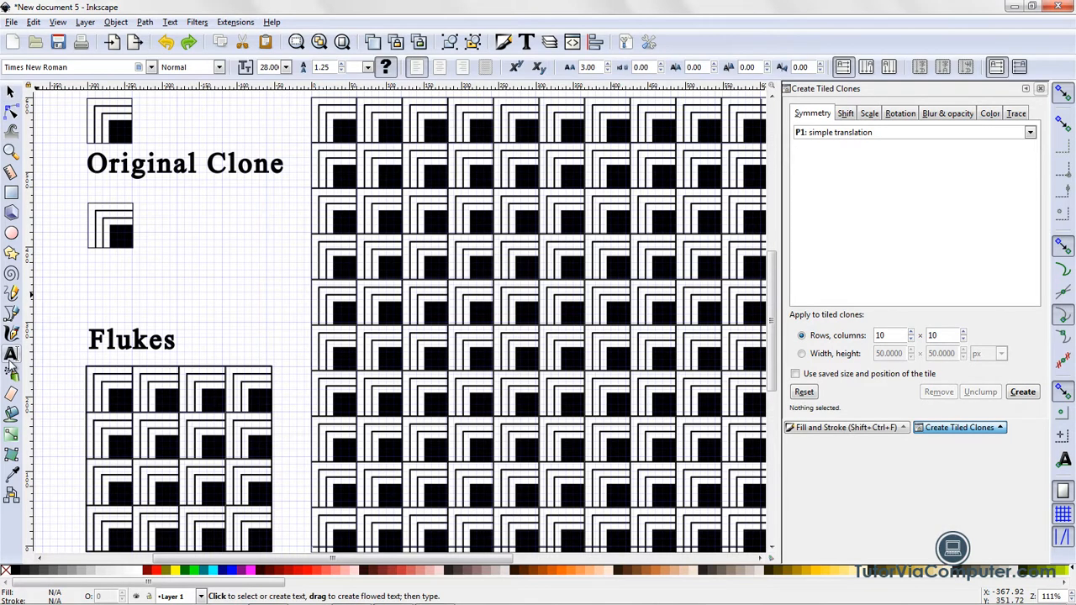
{"action": "left_click", "coordinate": [87, 286]}
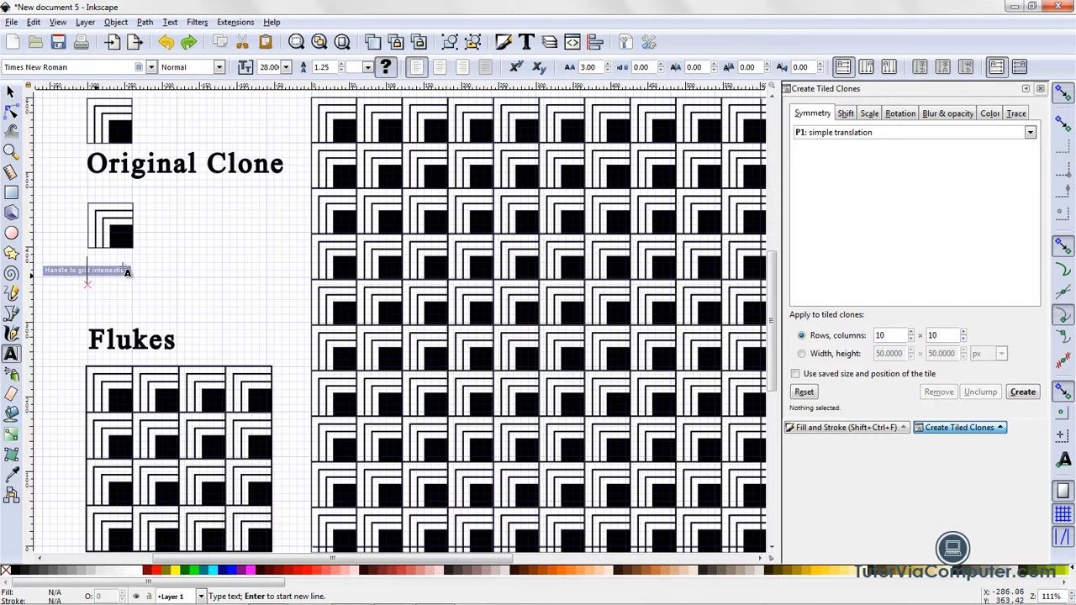
{"action": "type", "text": "Un"}
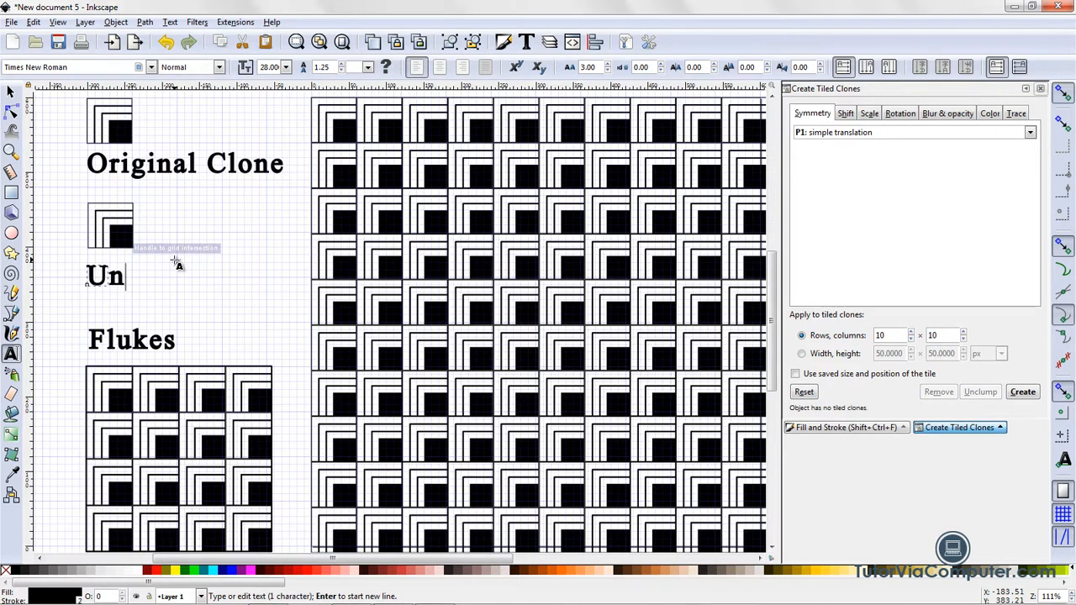
{"action": "type", "text": "linked"}
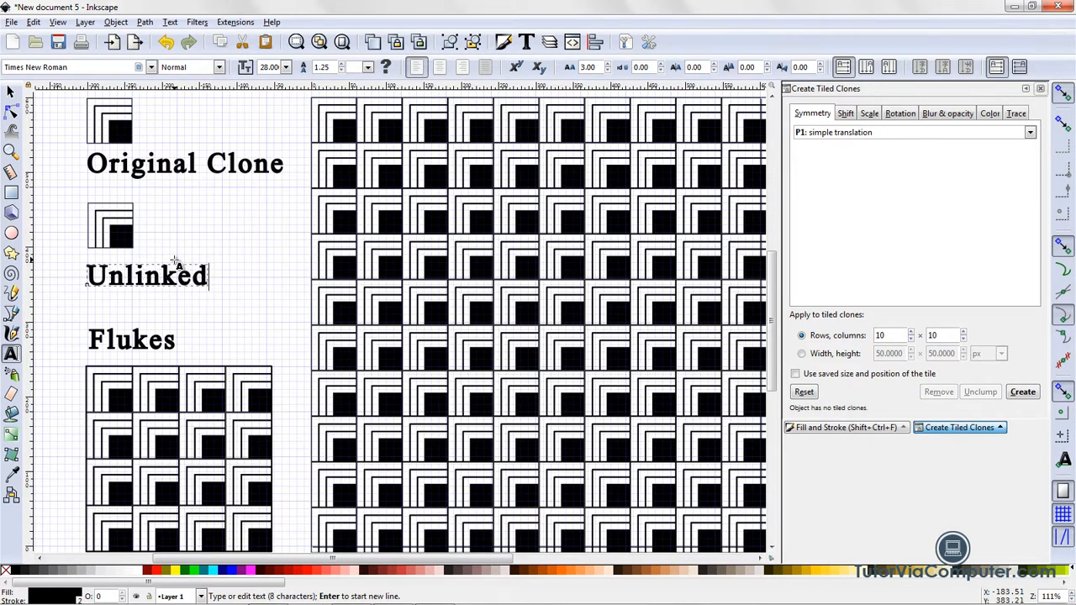
{"action": "type", "text": " Clo"}
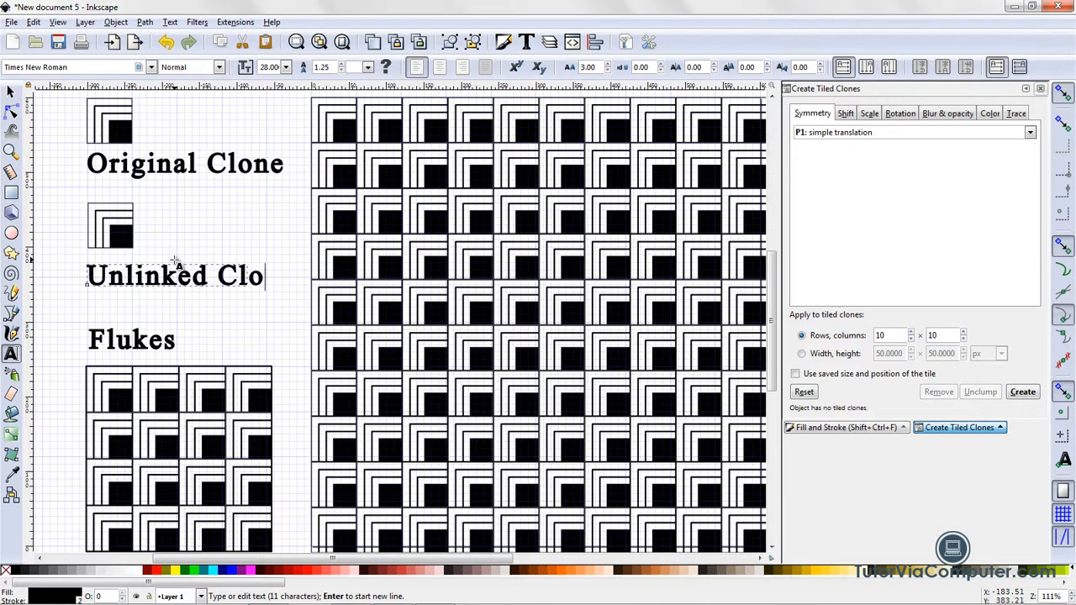
{"action": "type", "text": "ne"}
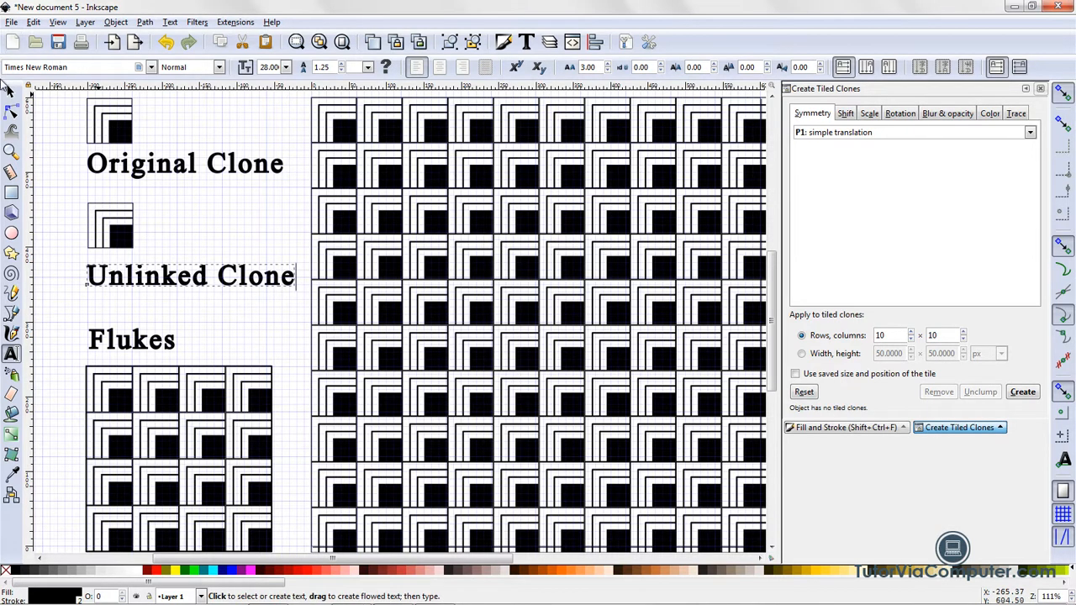
{"action": "left_click", "coordinate": [11, 91]}
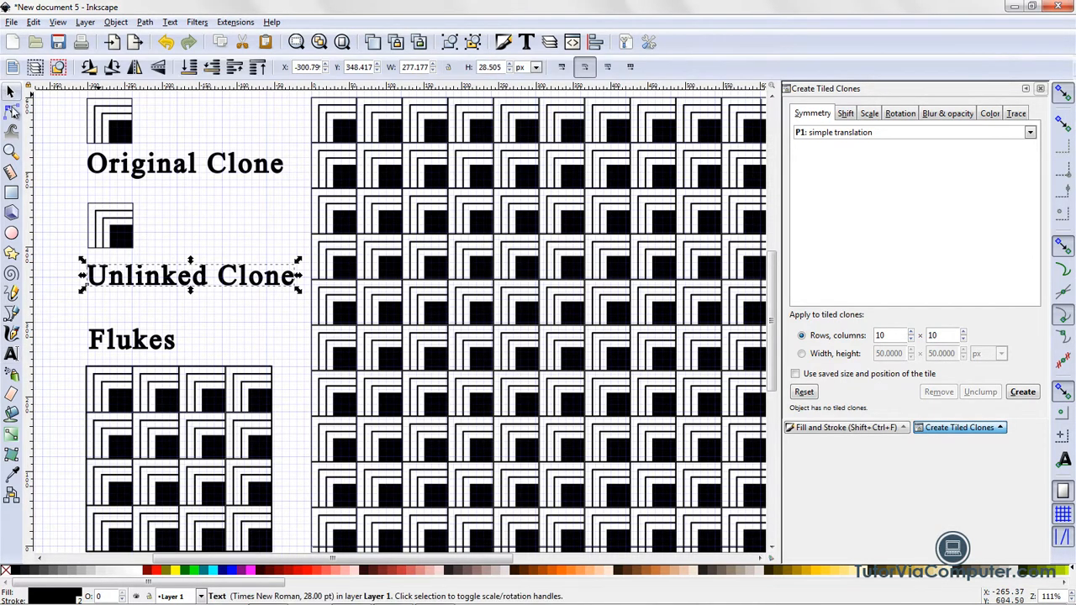
{"action": "left_click", "coordinate": [199, 315]}
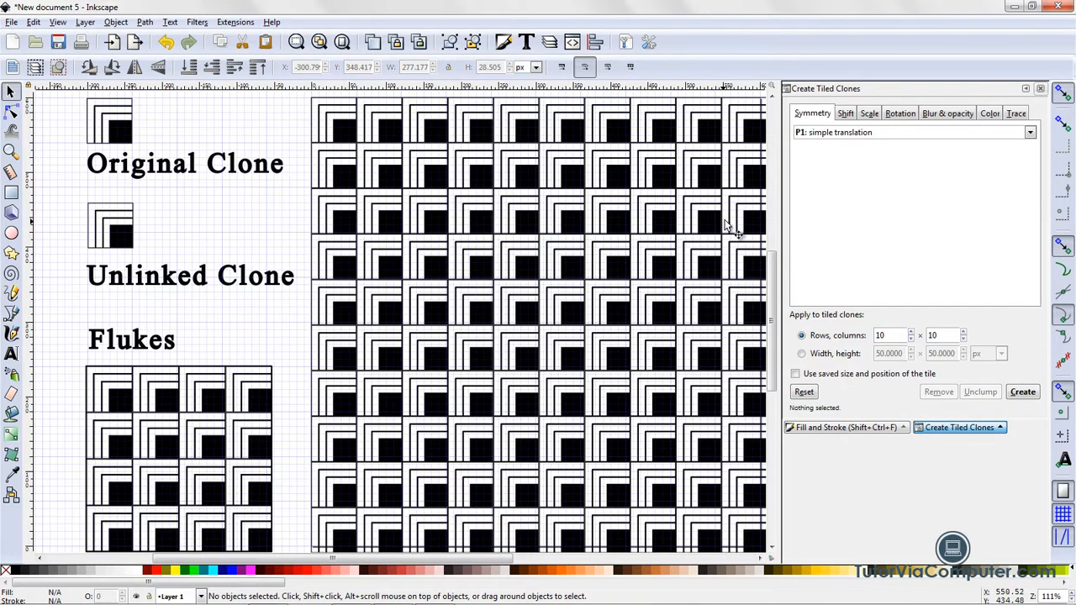
Close the Create Tiled Clones dialog and look over the labelled tiles and the full pattern
{"action": "left_click", "coordinate": [1039, 89]}
{"action": "left_click", "coordinate": [1041, 89]}
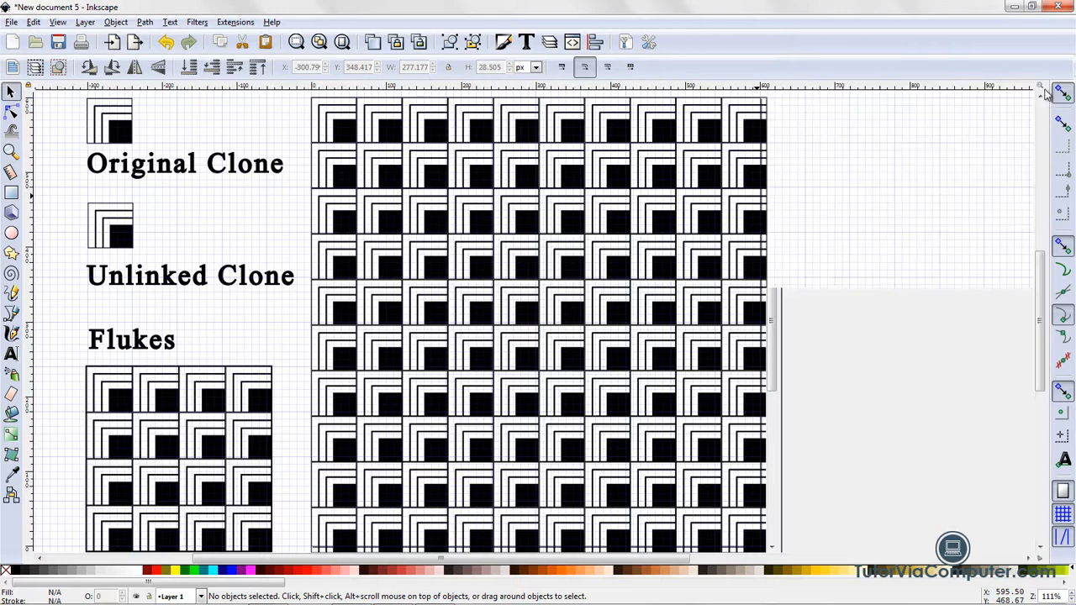
{"action": "scroll", "coordinate": [1045, 313], "scroll_direction": "down", "scroll_amount": 1}
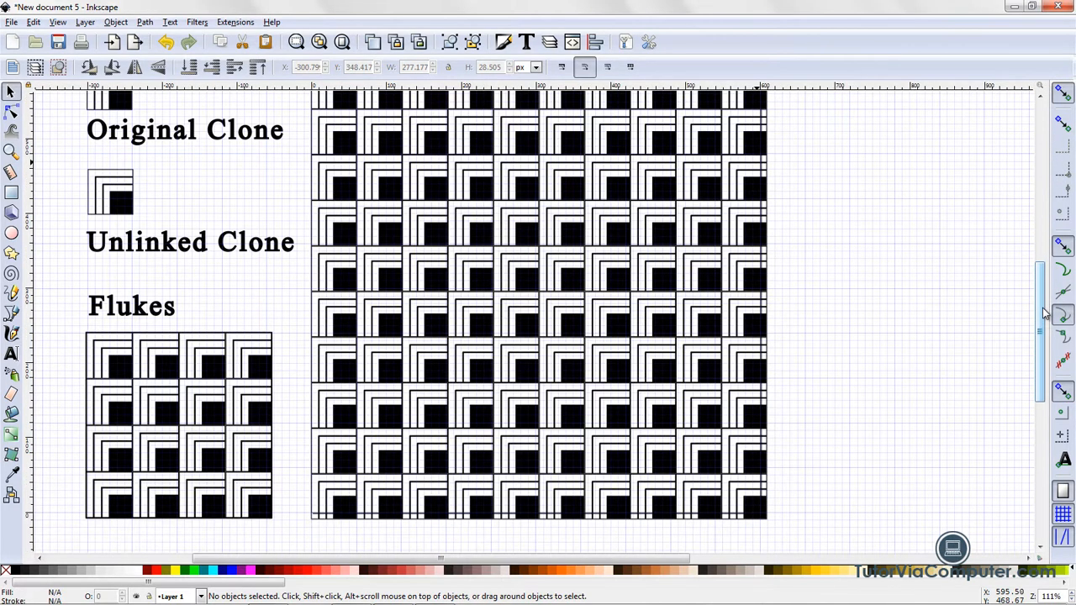
{"action": "left_click_drag", "start_coordinate": [1045, 312], "coordinate": [1042, 296]}
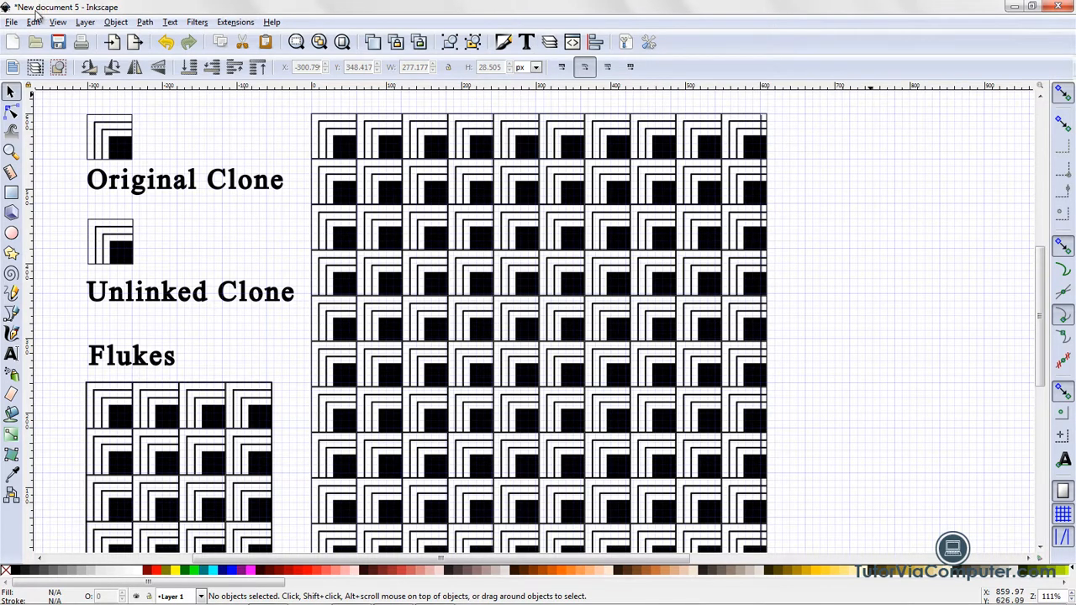
Save the drawing as flukes.svg in the Patterns folder inside Inktober, as Inkscape SVG
{"action": "left_click", "coordinate": [11, 22]}
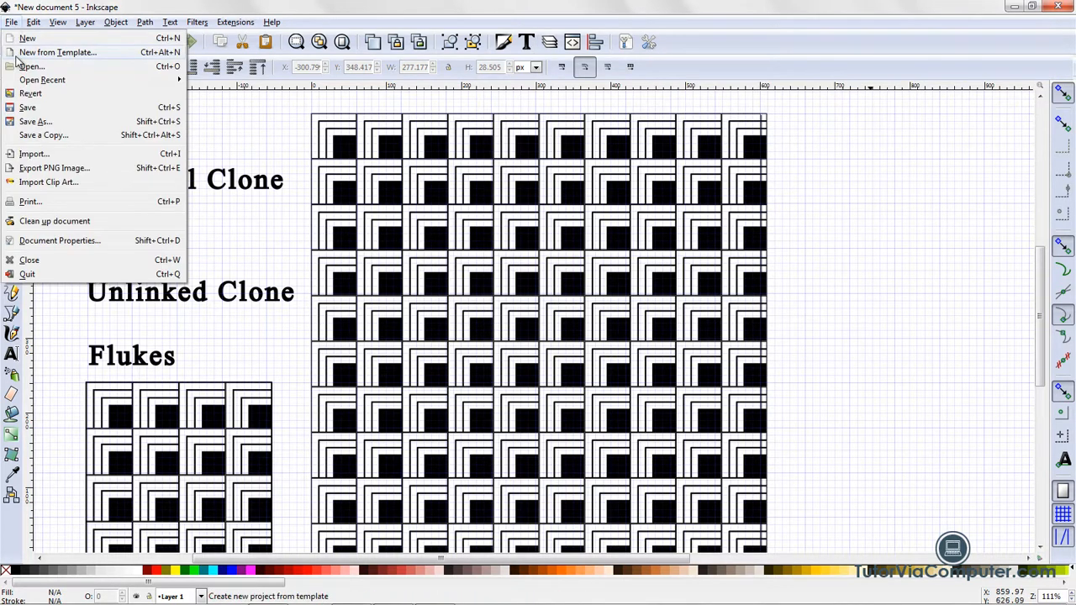
{"action": "left_click", "coordinate": [28, 108]}
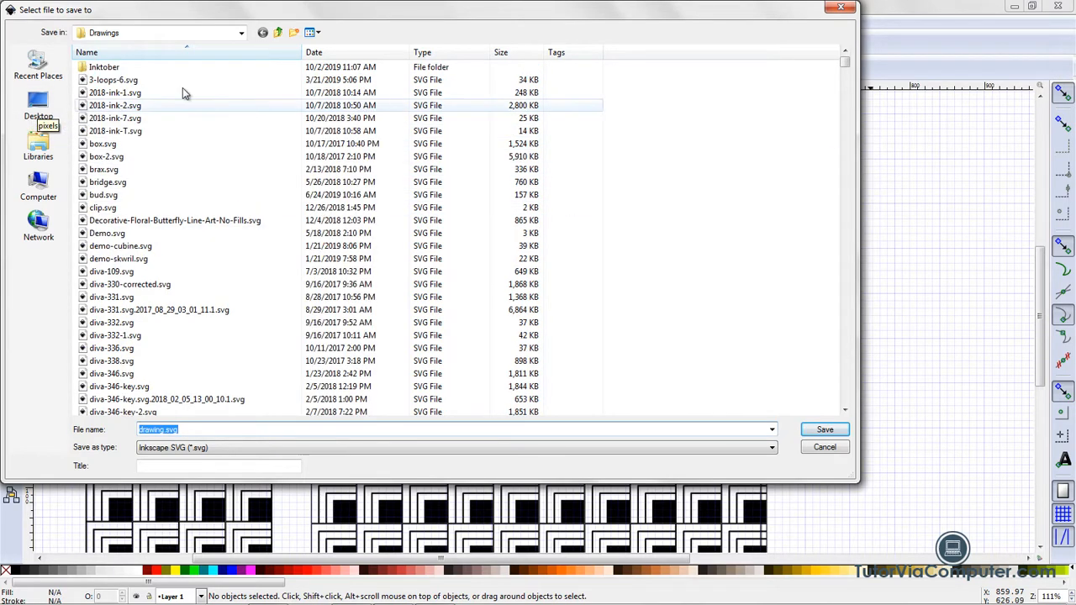
{"action": "left_click", "coordinate": [97, 67]}
{"action": "double_click", "coordinate": [97, 67]}
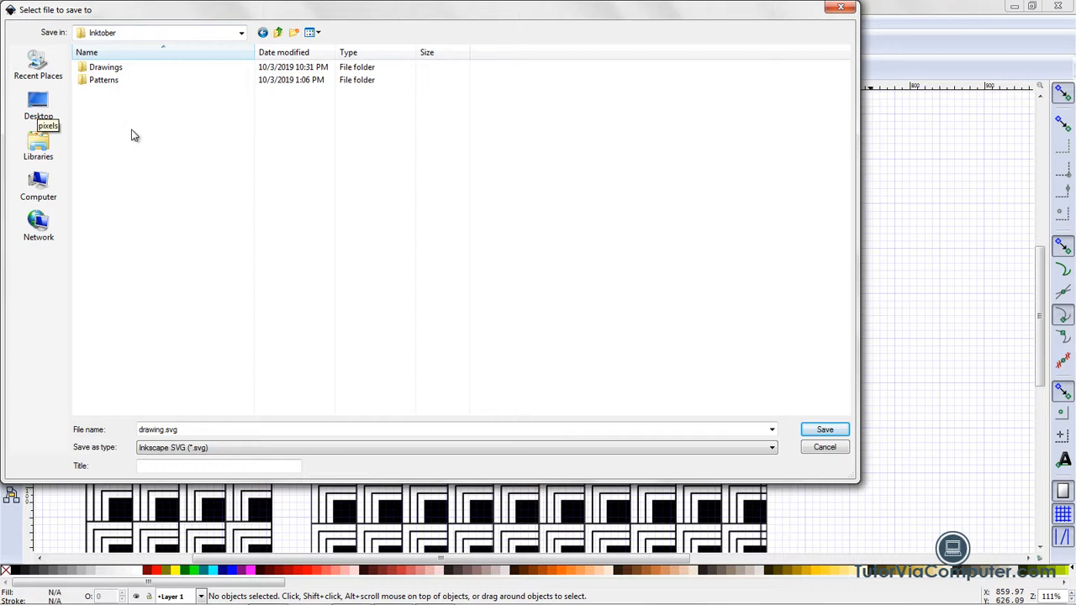
{"action": "double_click", "coordinate": [112, 83]}
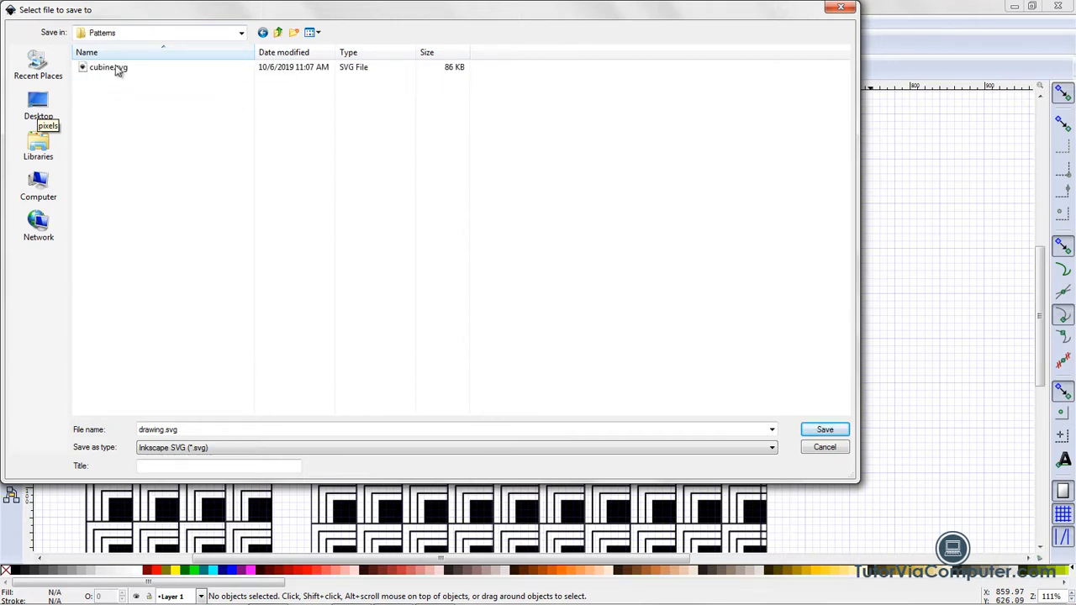
{"action": "left_click", "coordinate": [165, 429]}
{"action": "left_click", "coordinate": [164, 430]}
{"action": "double_click", "coordinate": [162, 430]}
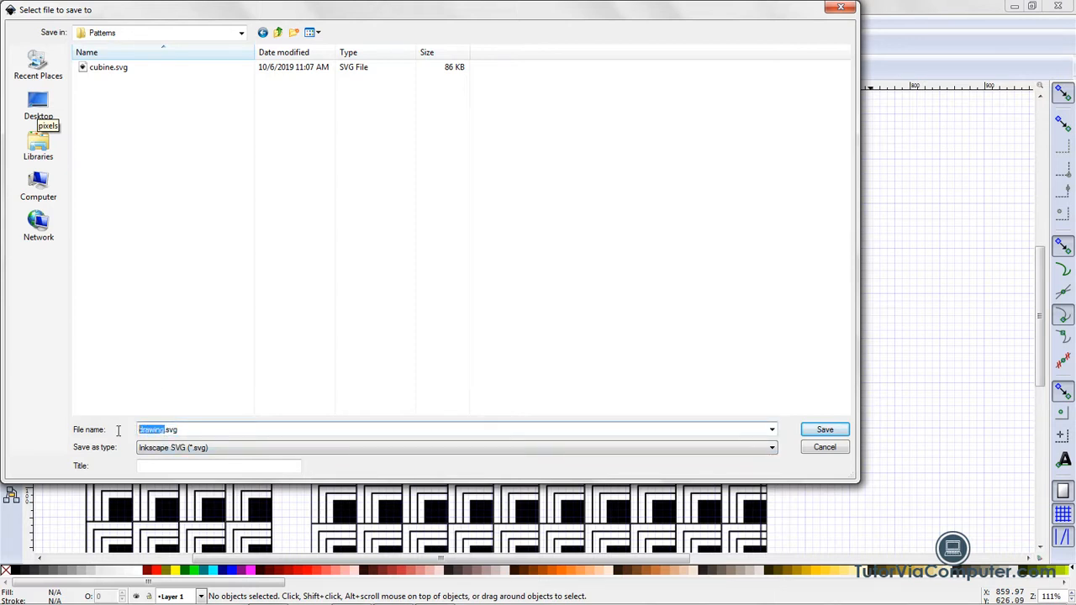
{"action": "type", "text": "flukes"}
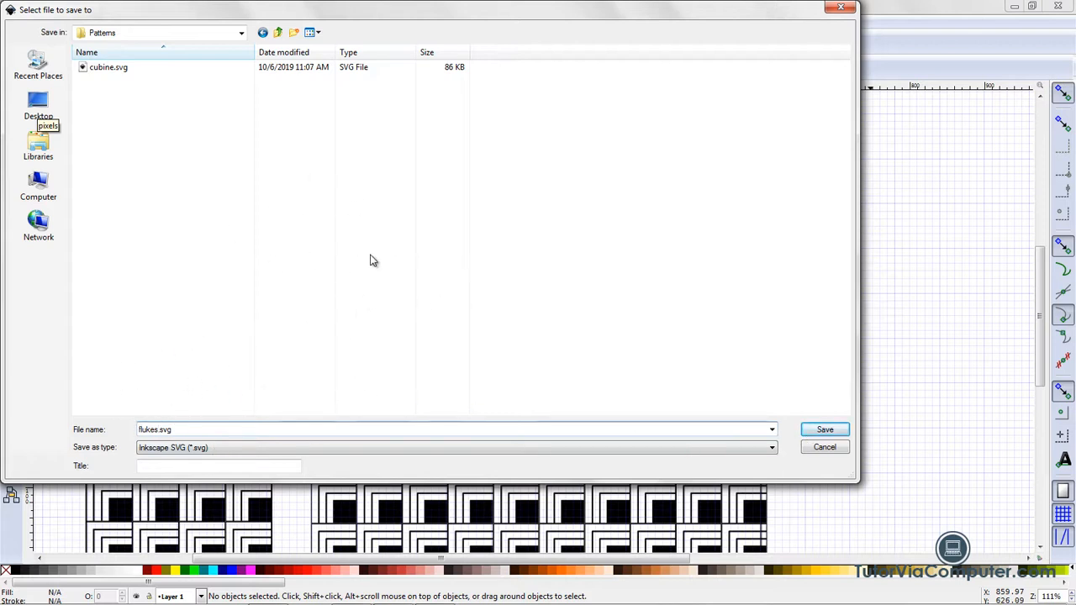
{"action": "left_click", "coordinate": [823, 433]}
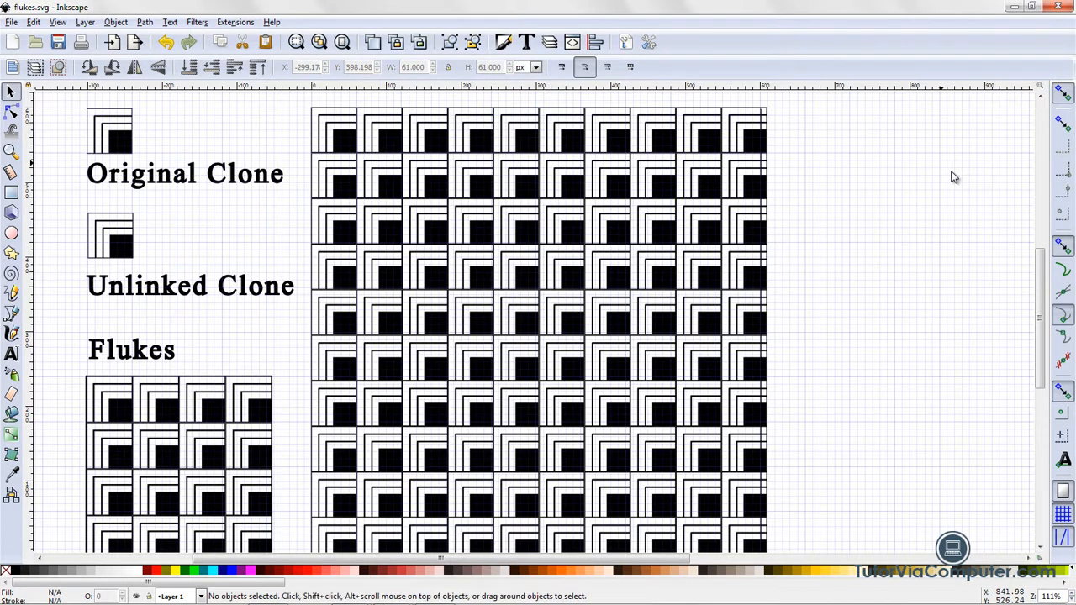
Switch to the blank New document 9 and enable the checkerboard background in its document properties
{"action": "key", "text": "alt+Tab"}
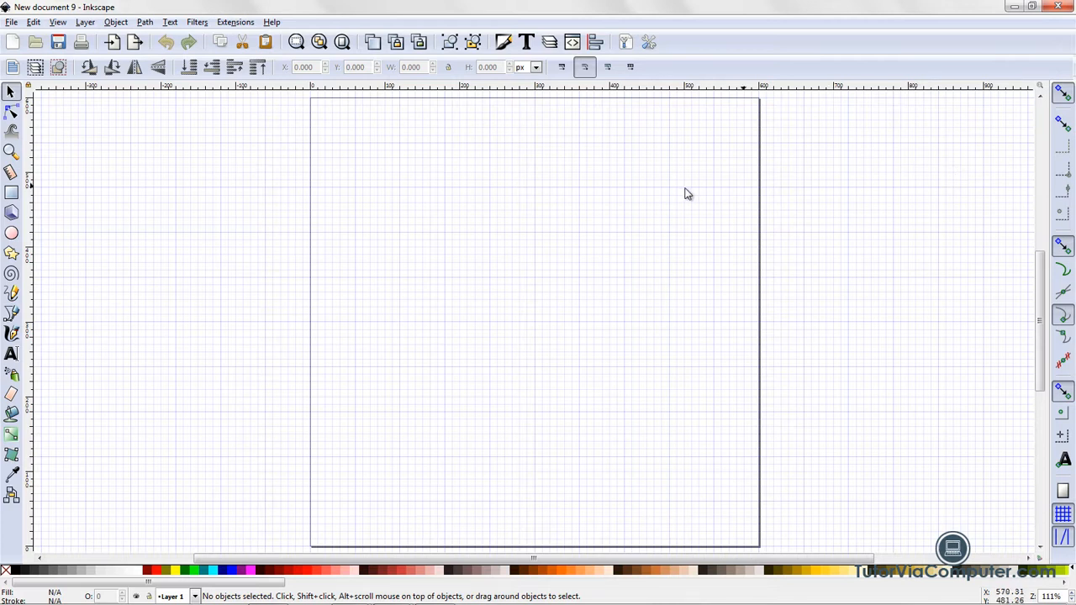
{"action": "left_click", "coordinate": [14, 23]}
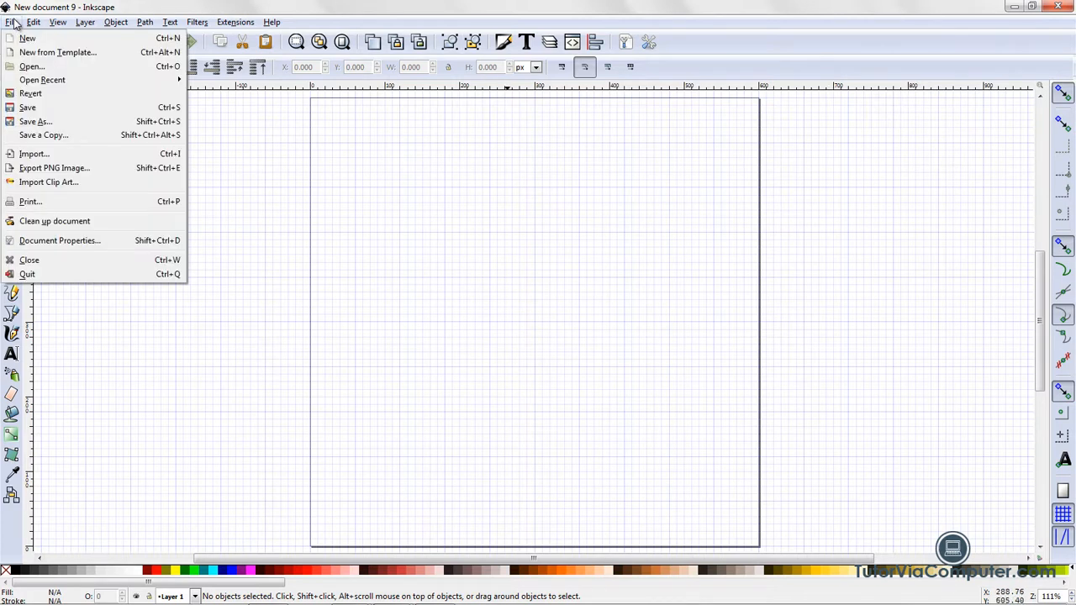
{"action": "left_click", "coordinate": [65, 242]}
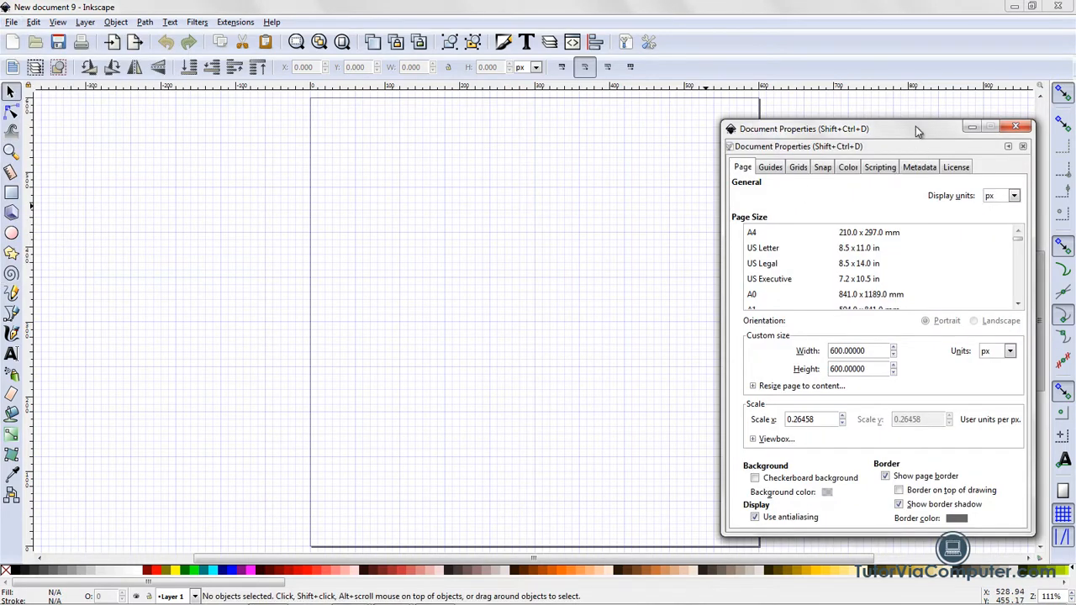
{"action": "left_click_drag", "start_coordinate": [915, 126], "coordinate": [732, 112]}
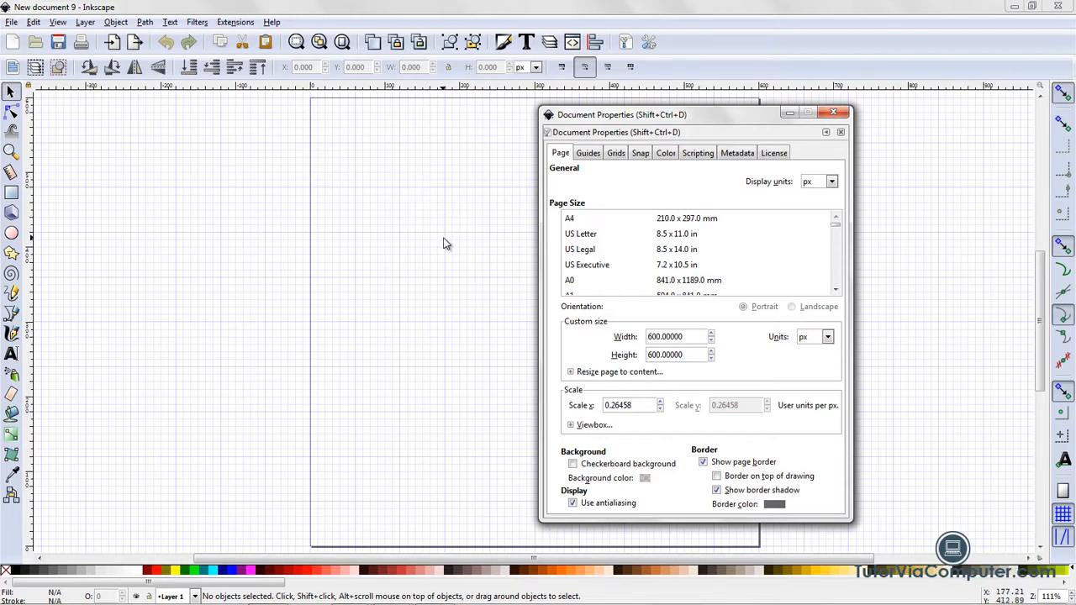
{"action": "left_click", "coordinate": [573, 464]}
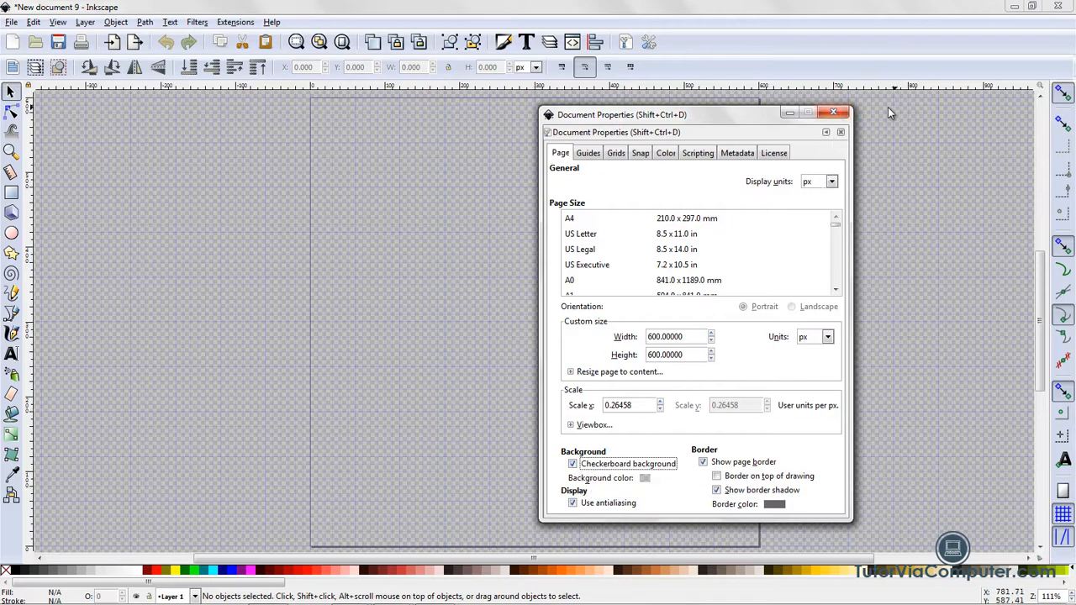
{"action": "left_click", "coordinate": [843, 111]}
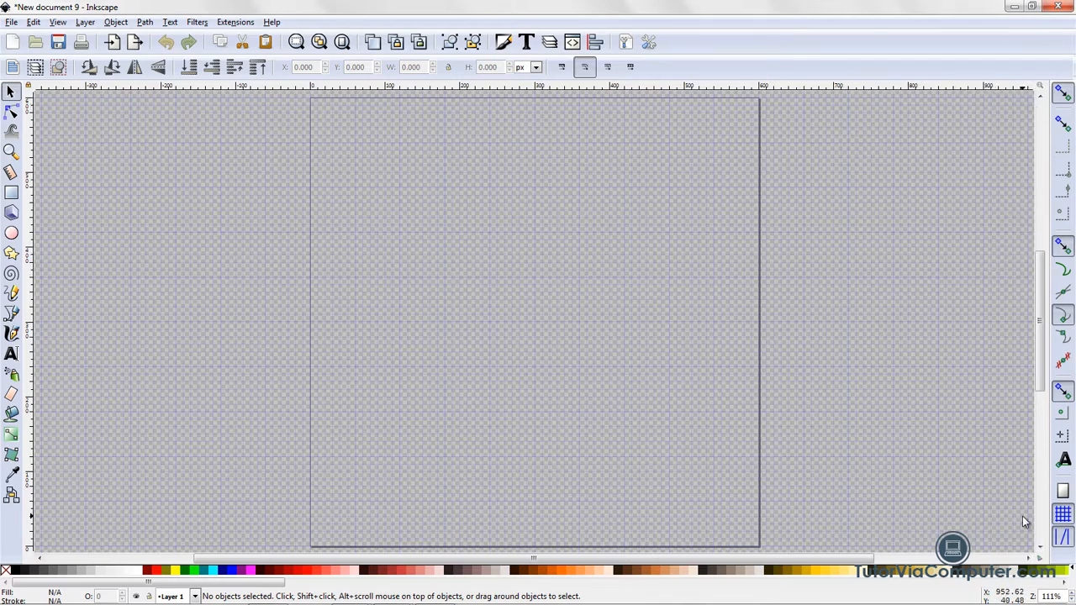
Turn on snapping to the page border and hide the page grid
{"action": "left_click", "coordinate": [1063, 492]}
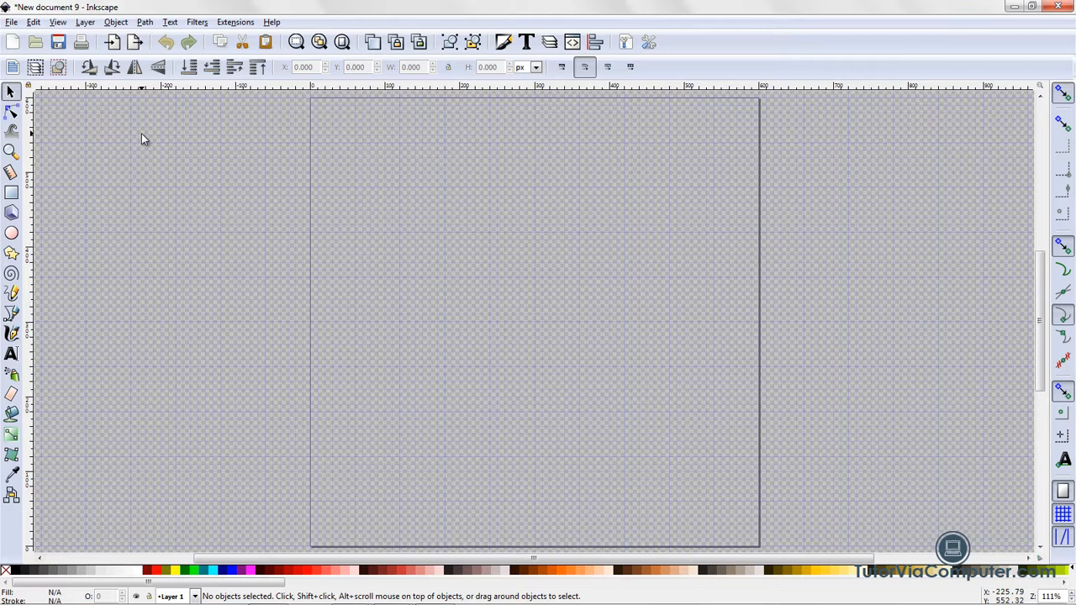
{"action": "left_click", "coordinate": [59, 22]}
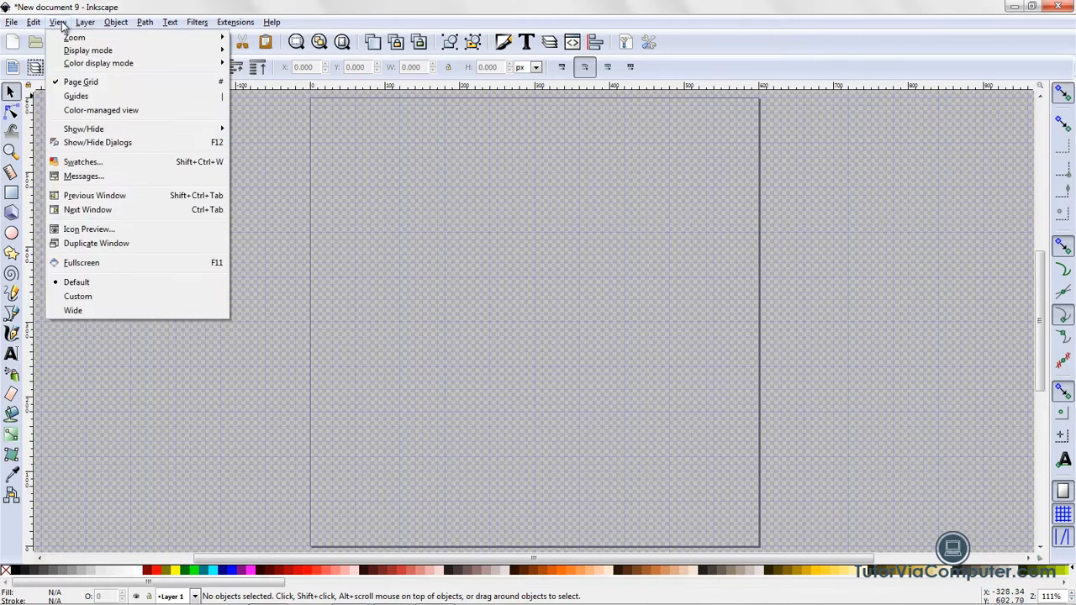
{"action": "left_click", "coordinate": [71, 85]}
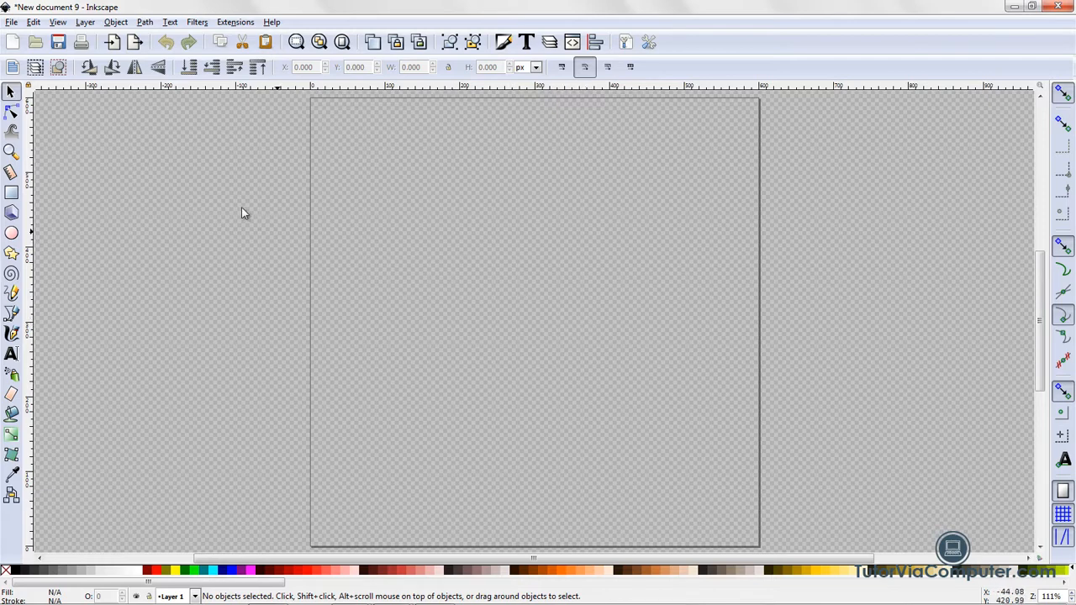
Show the document's layers in a widened dialog and rename Layer 1 as Background
{"action": "left_click", "coordinate": [89, 23]}
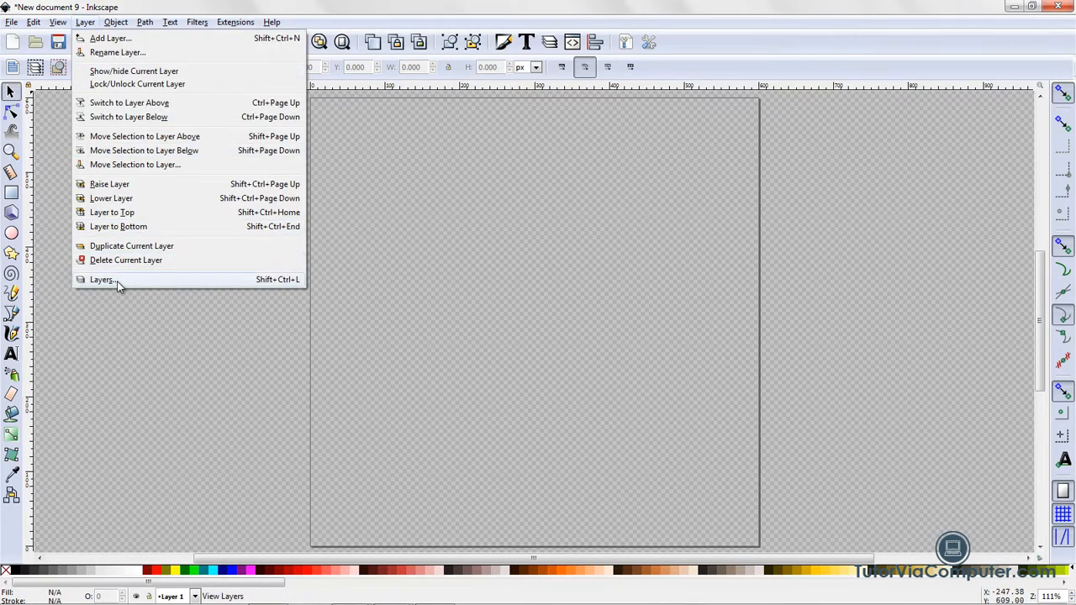
{"action": "left_click", "coordinate": [102, 280]}
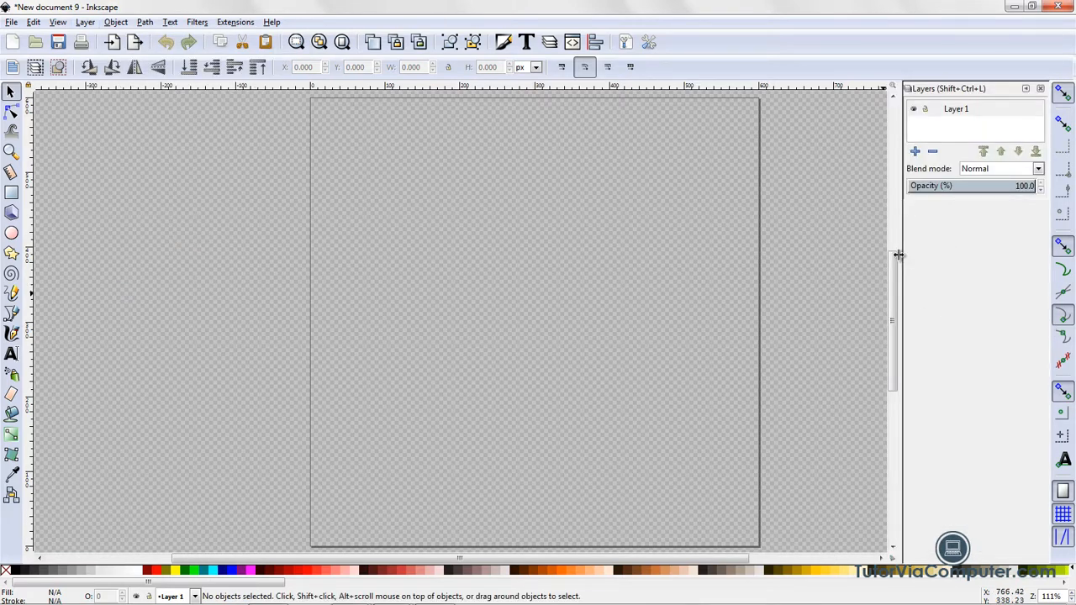
{"action": "left_click_drag", "start_coordinate": [897, 255], "coordinate": [794, 262]}
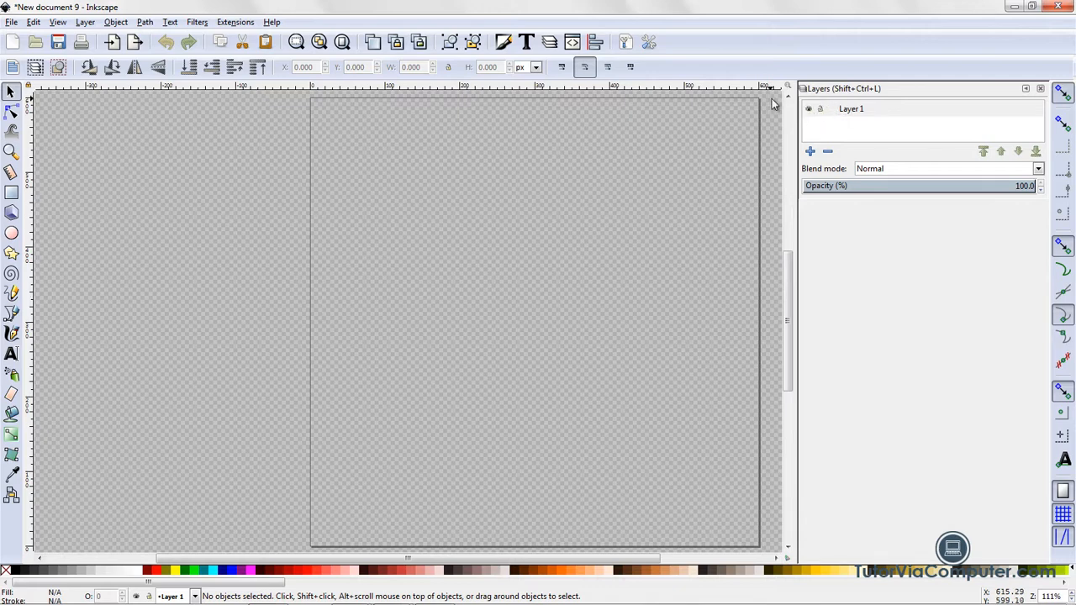
{"action": "left_click", "coordinate": [849, 115]}
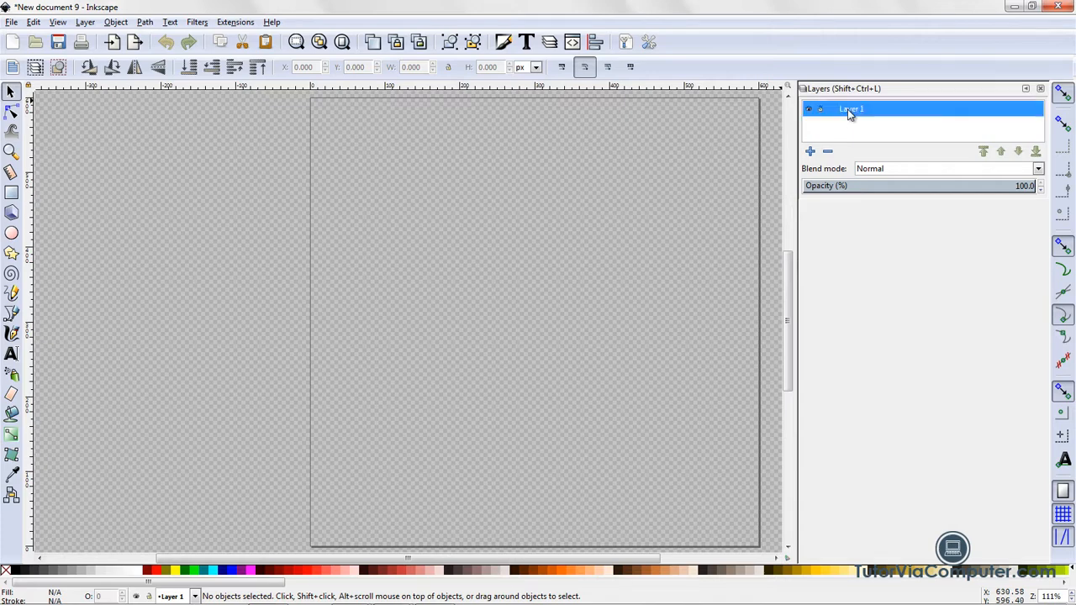
{"action": "left_click", "coordinate": [849, 113]}
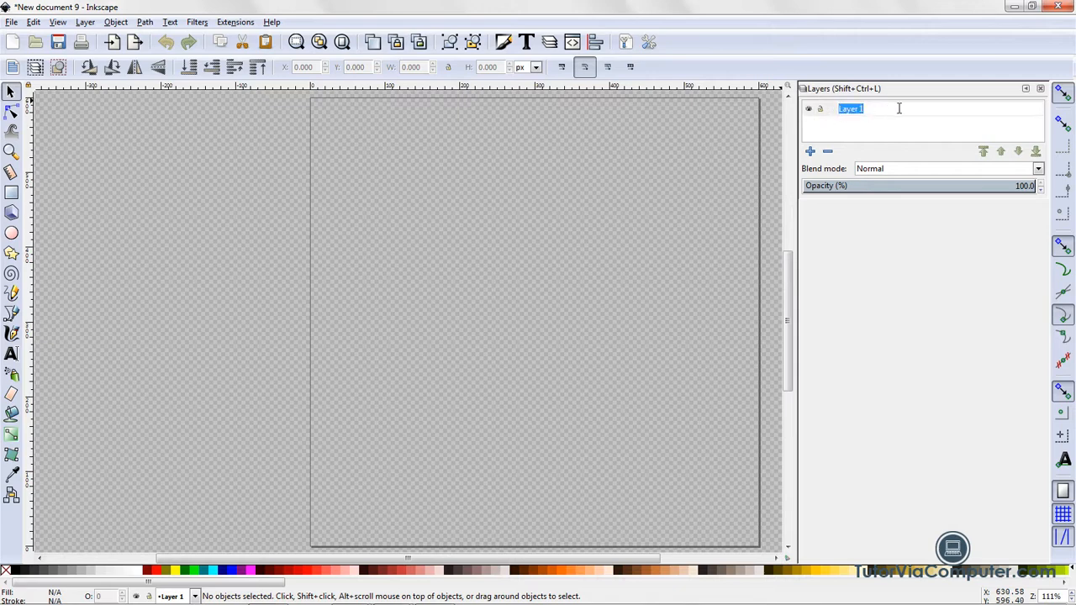
{"action": "type", "text": "Background"}
{"action": "key", "text": "Return"}
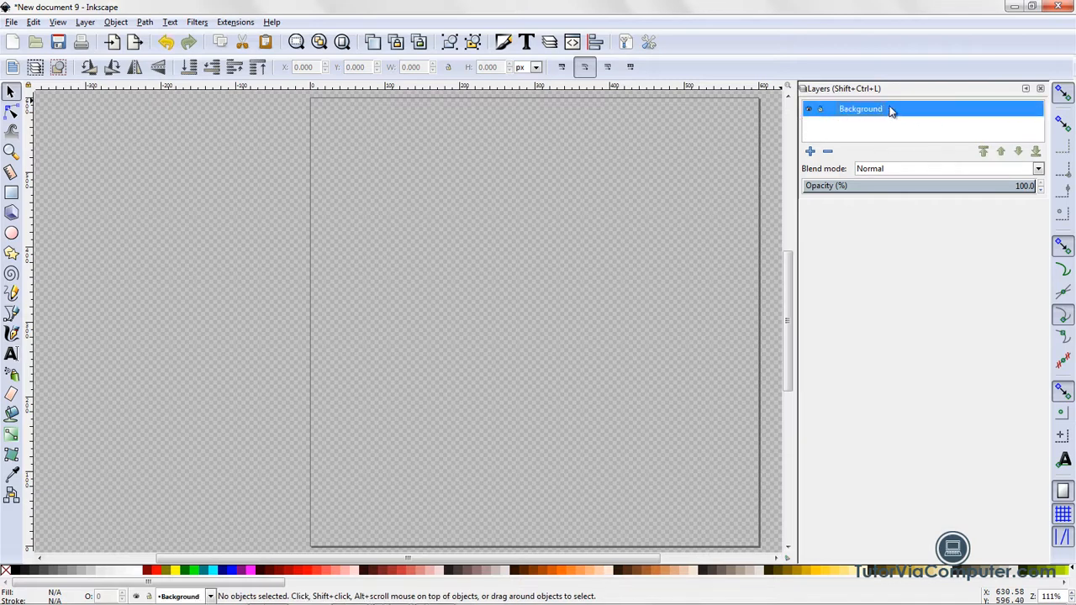
Add a layer named Design above the Background layer
{"action": "left_click", "coordinate": [811, 153]}
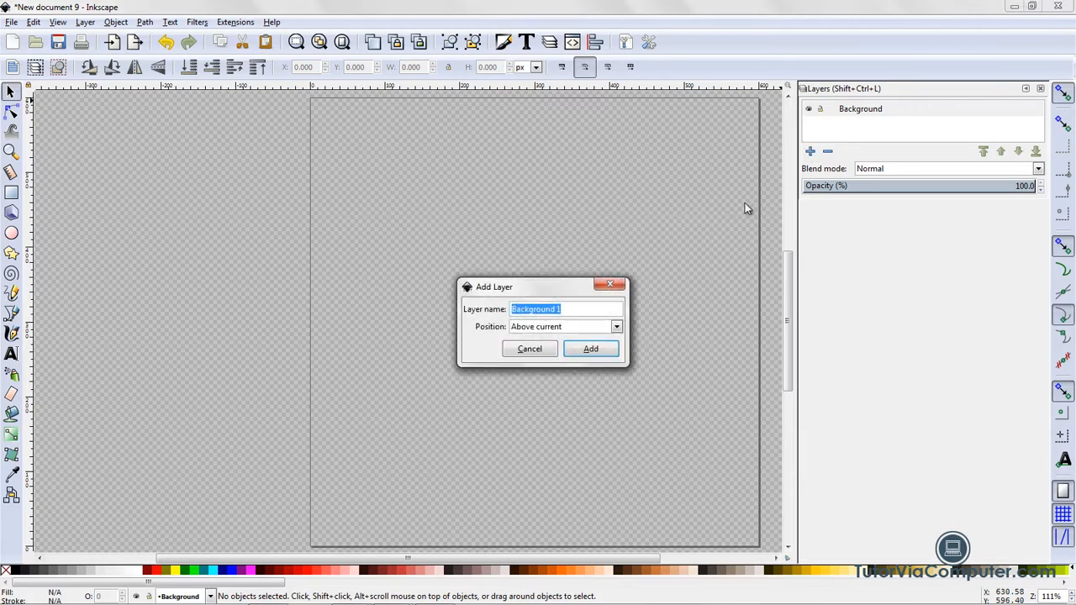
{"action": "left_click", "coordinate": [567, 311]}
{"action": "key", "text": "ctrl+a"}
{"action": "type", "text": "Design"}
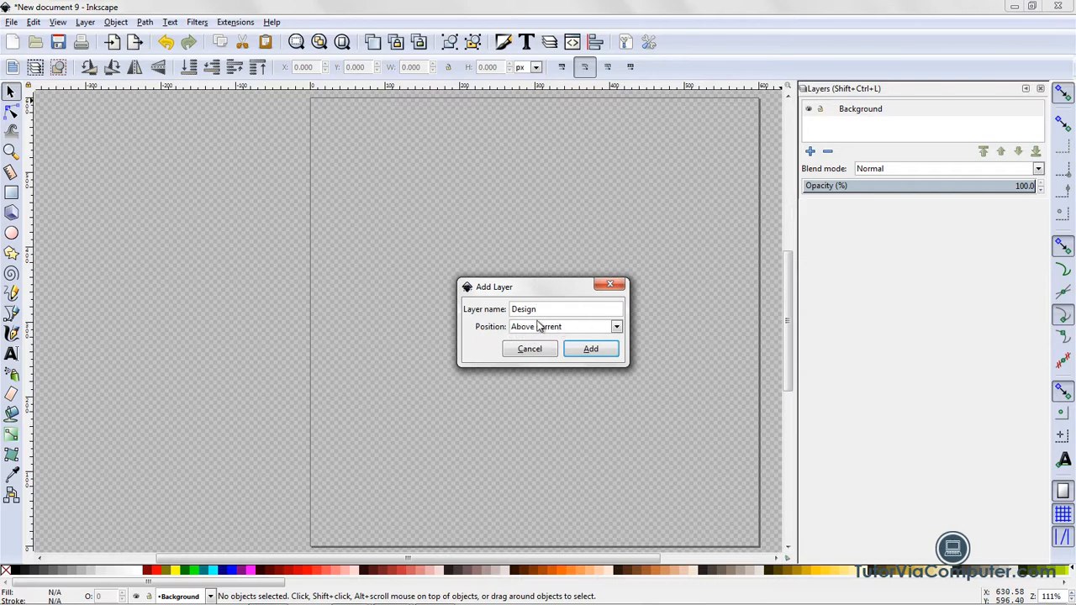
{"action": "left_click", "coordinate": [591, 350]}
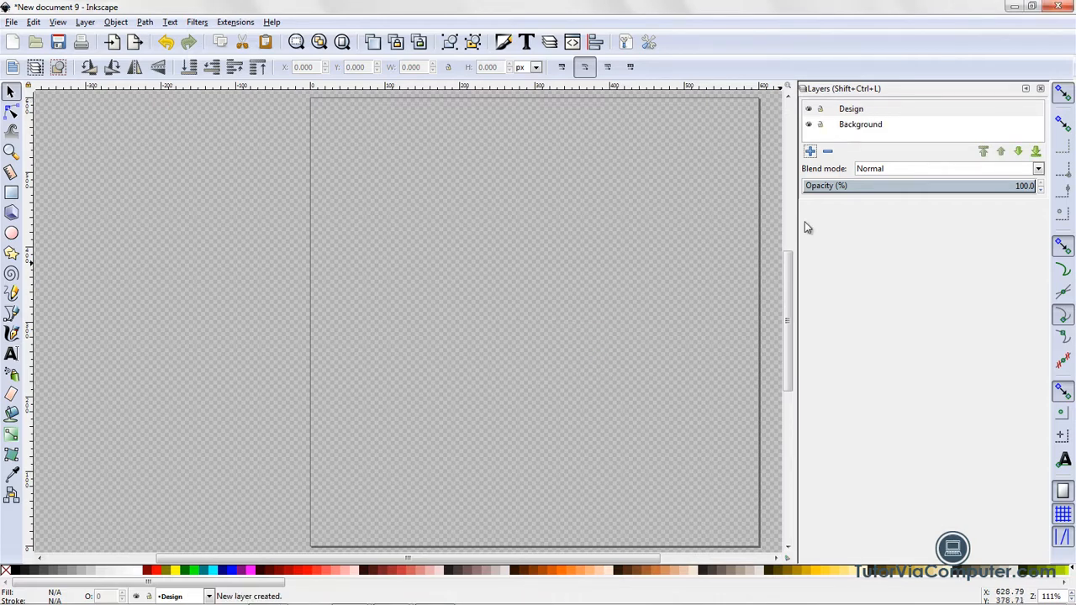
On the Background layer, draw a rectangle from the page's upper-left corner across its full width, 600 px wide and about 234 px high
{"action": "left_click", "coordinate": [857, 131]}
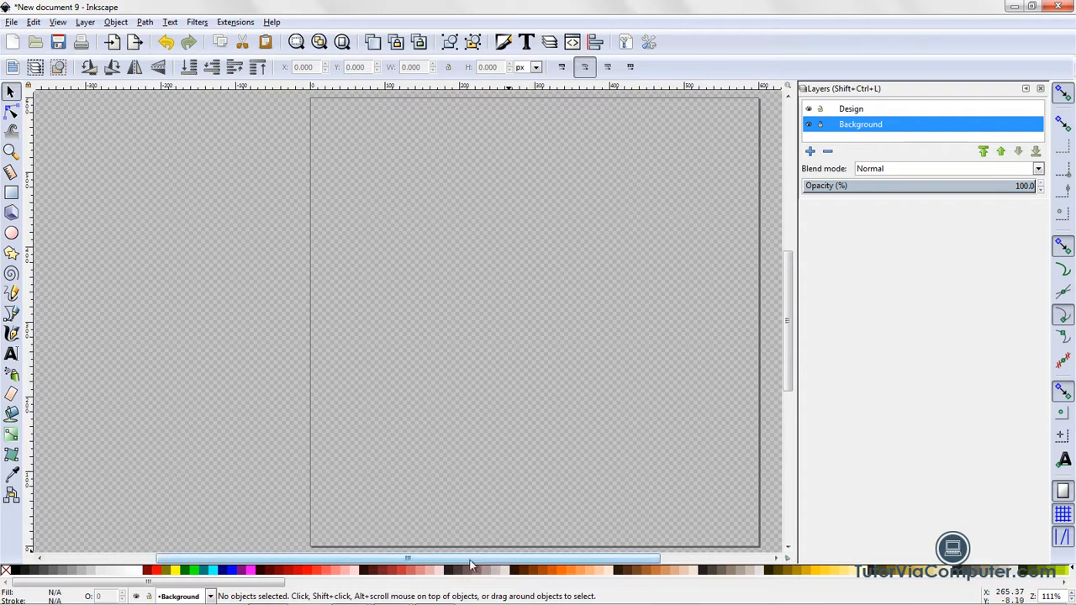
{"action": "left_click_drag", "start_coordinate": [423, 562], "coordinate": [488, 565]}
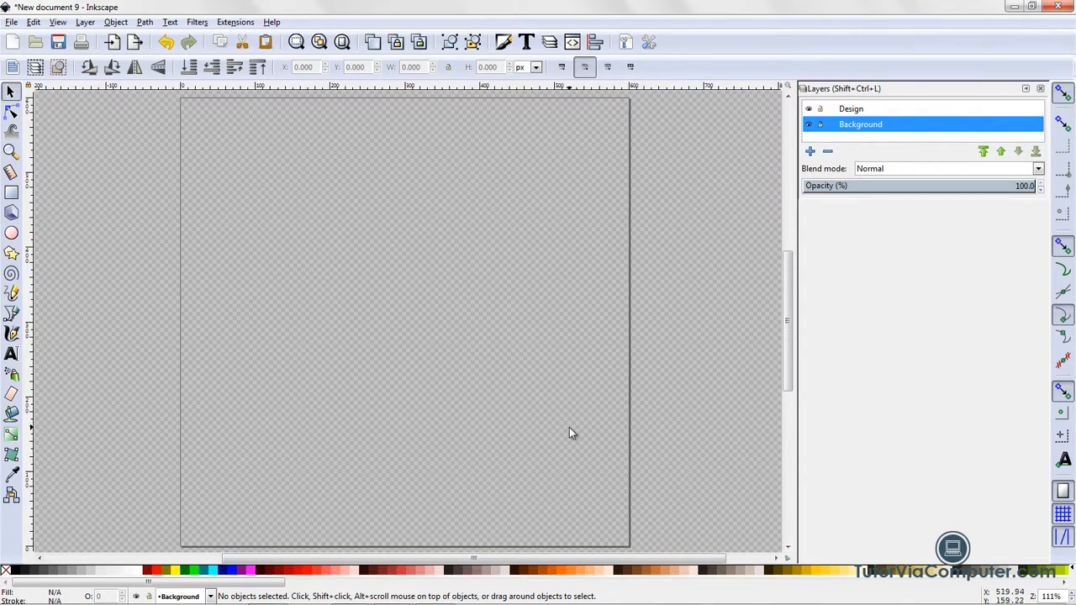
{"action": "left_click", "coordinate": [13, 194]}
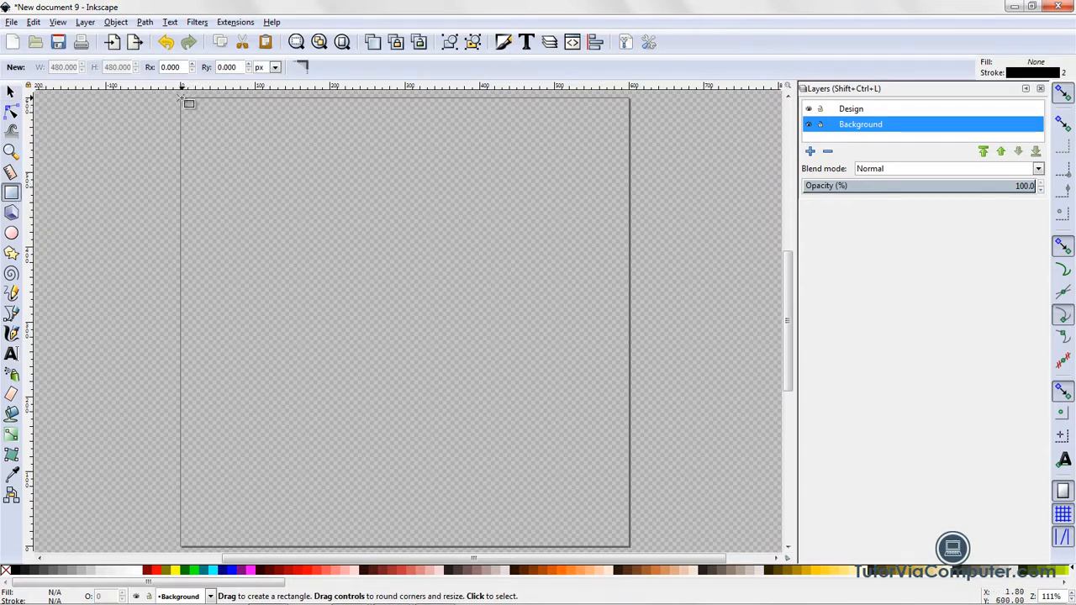
{"action": "left_click_drag", "start_coordinate": [790, 384], "coordinate": [787, 350]}
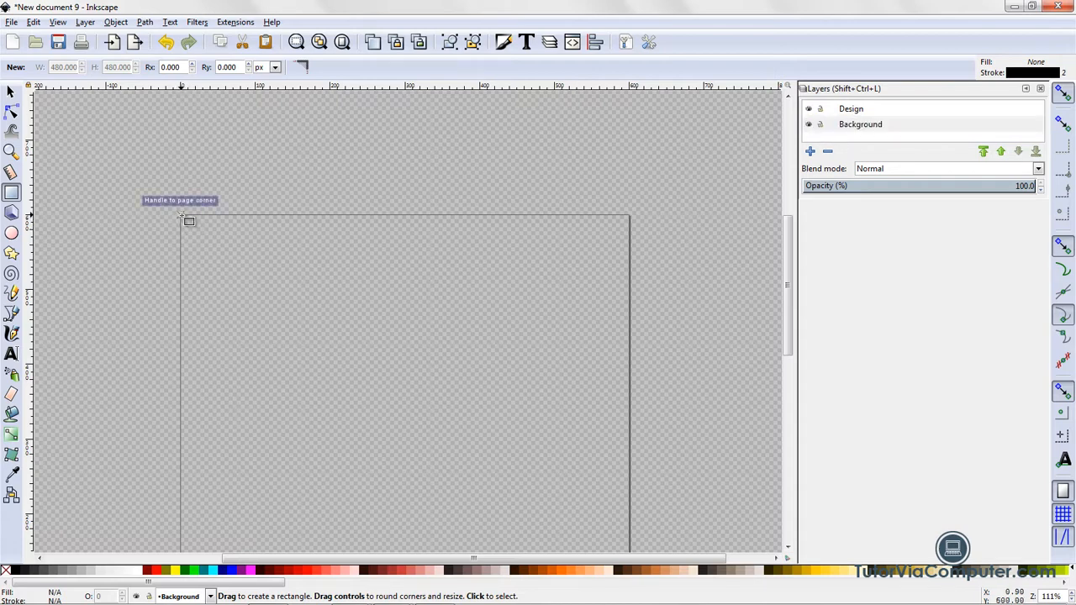
{"action": "left_click_drag", "start_coordinate": [180, 216], "coordinate": [636, 392]}
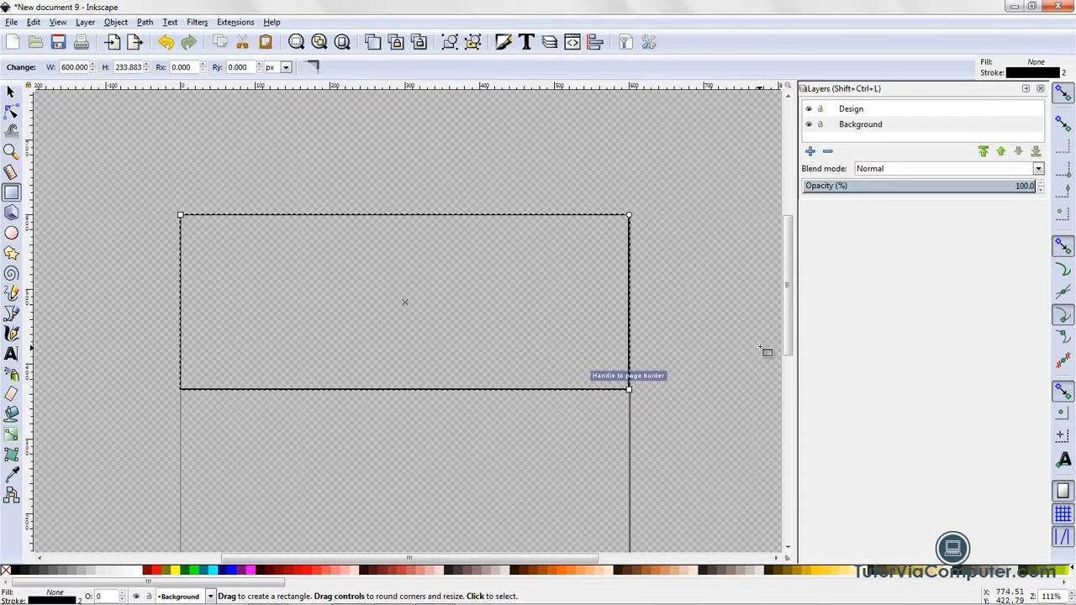
Stretch the rectangle down to the page's lower-right corner, making it 600 by 600 px
{"action": "left_click_drag", "start_coordinate": [790, 355], "coordinate": [804, 420]}
{"action": "left_click_drag", "start_coordinate": [630, 187], "coordinate": [631, 445]}
{"action": "left_click_drag", "start_coordinate": [627, 451], "coordinate": [629, 454]}
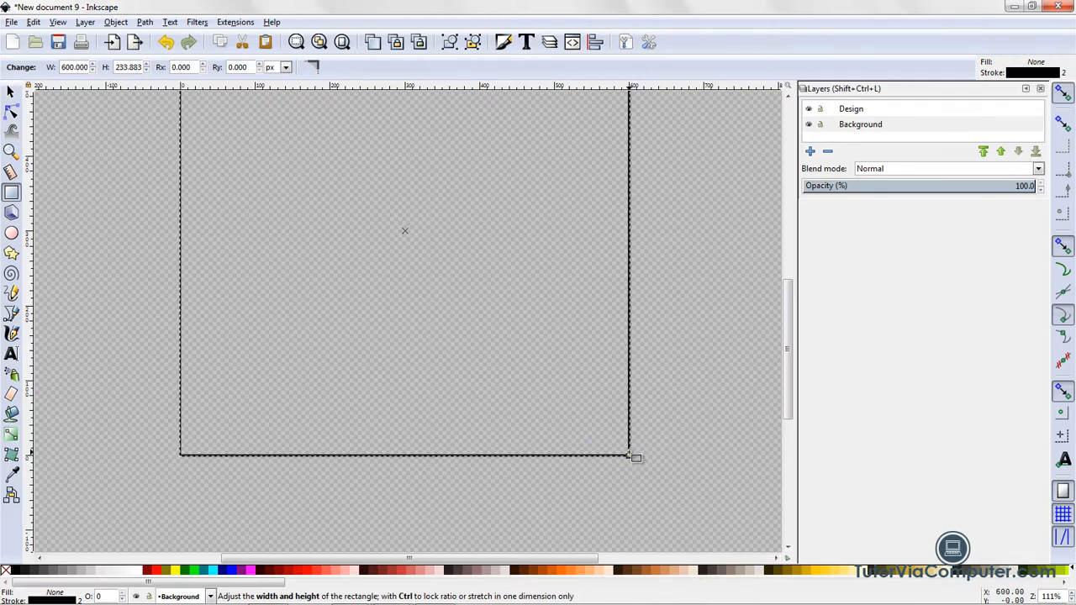
{"action": "left_click_drag", "start_coordinate": [632, 455], "coordinate": [635, 459]}
{"action": "left_click_drag", "start_coordinate": [635, 459], "coordinate": [635, 458]}
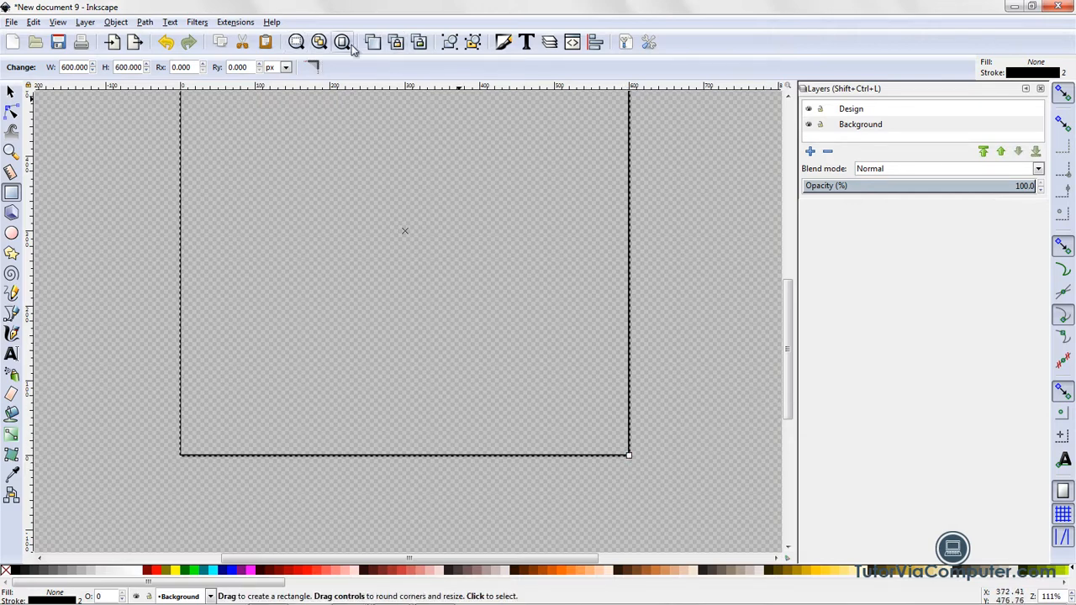
Fill the page-sized rectangle with white, keeping its black stroke, and deselect it
{"action": "left_click", "coordinate": [342, 43]}
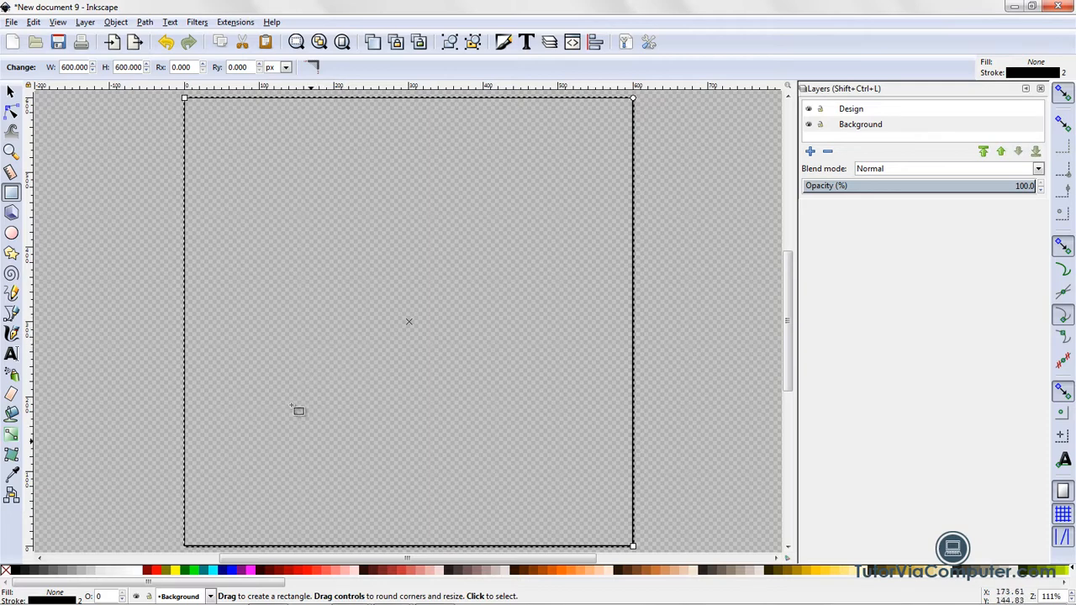
{"action": "left_click", "coordinate": [141, 574]}
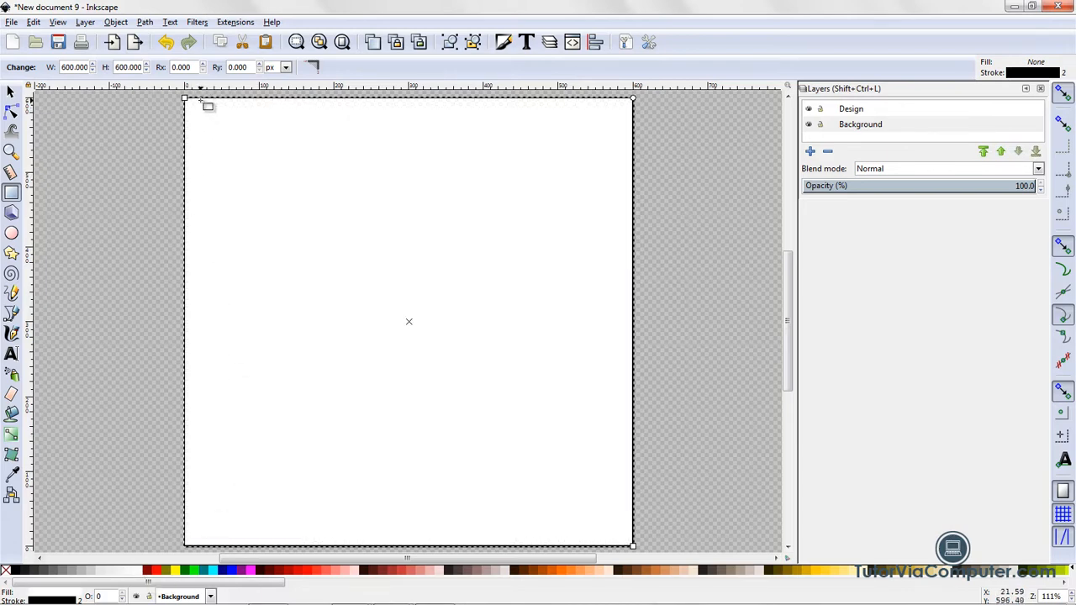
{"action": "left_click", "coordinate": [11, 92]}
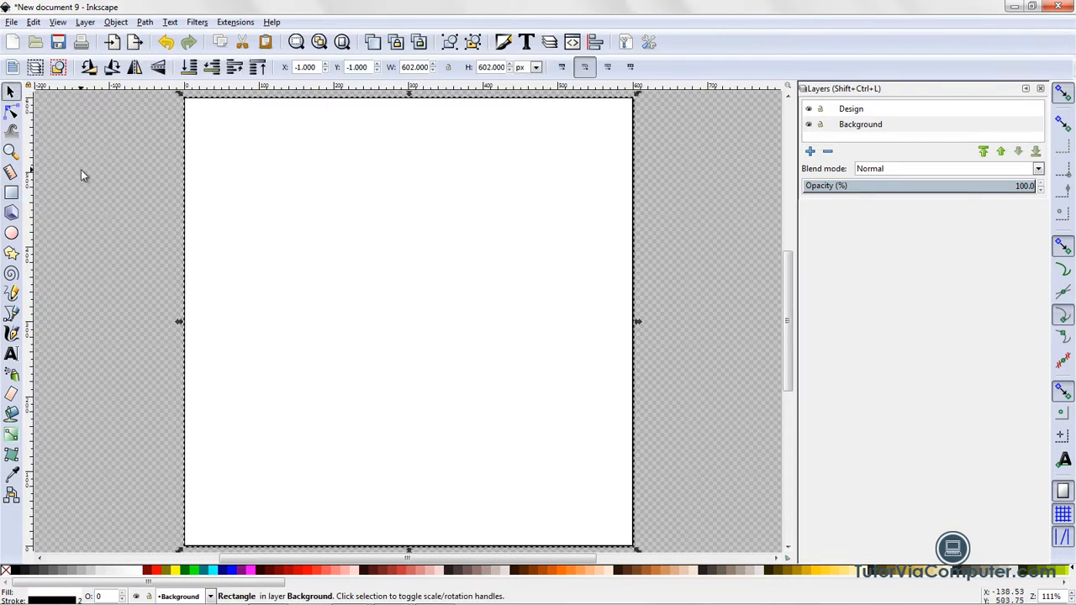
{"action": "left_click", "coordinate": [81, 172]}
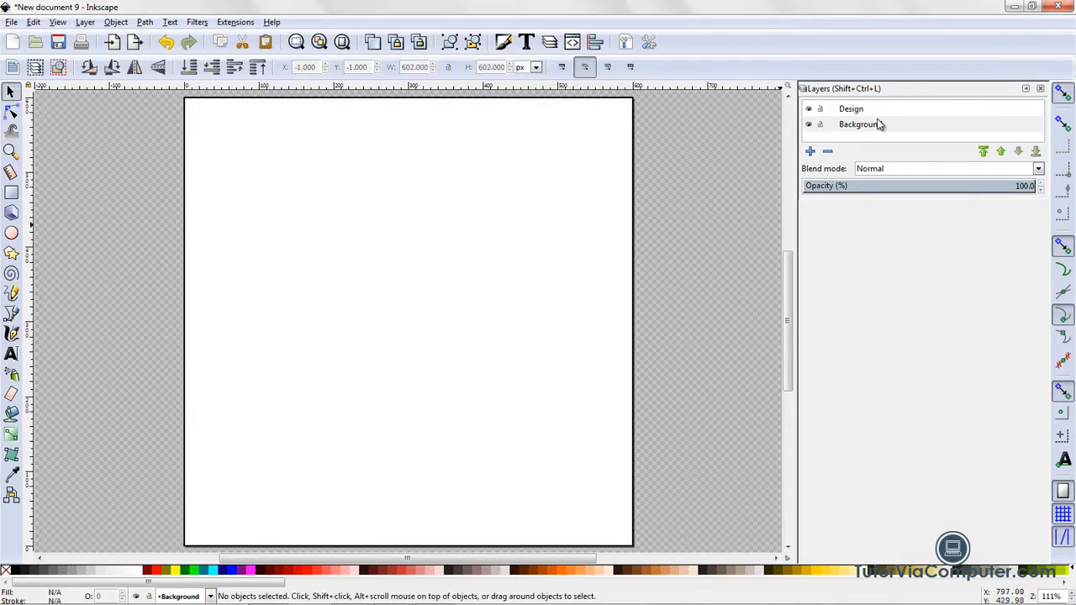
Lock the Background layer and make the Design layer current
{"action": "left_click", "coordinate": [822, 126]}
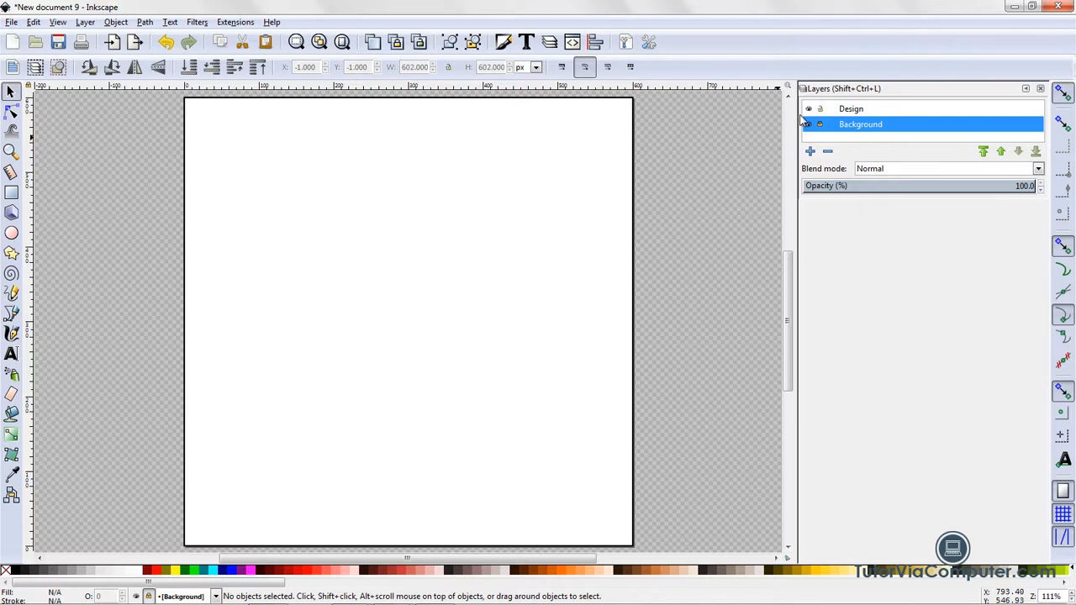
{"action": "left_click", "coordinate": [856, 113]}
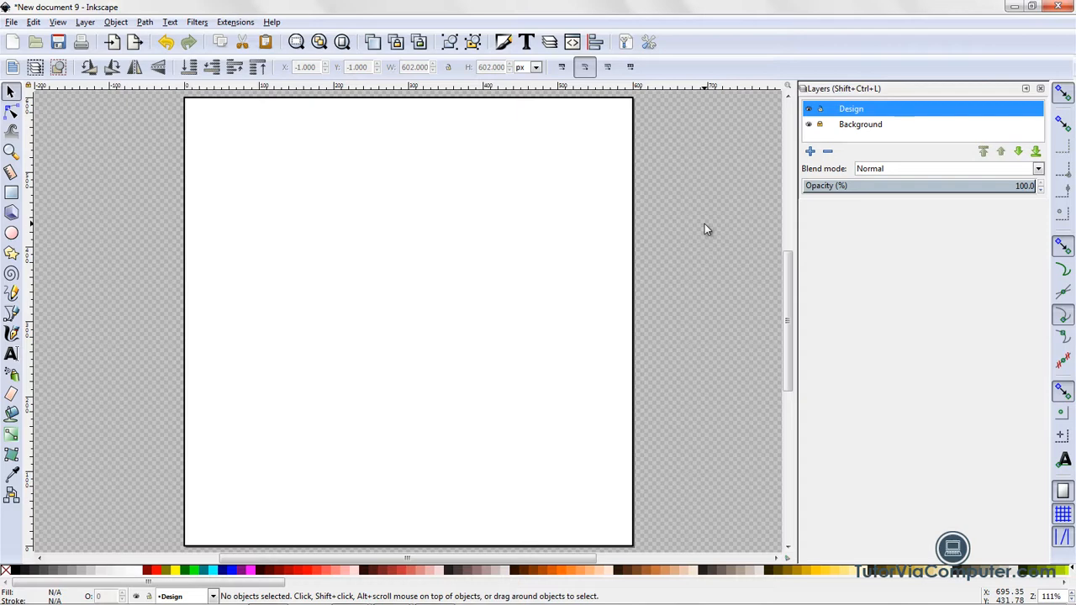
Copy the tile above the Unlinked Clone label in flukes.svg and return to New document 9
{"action": "key", "text": "alt+Tab"}
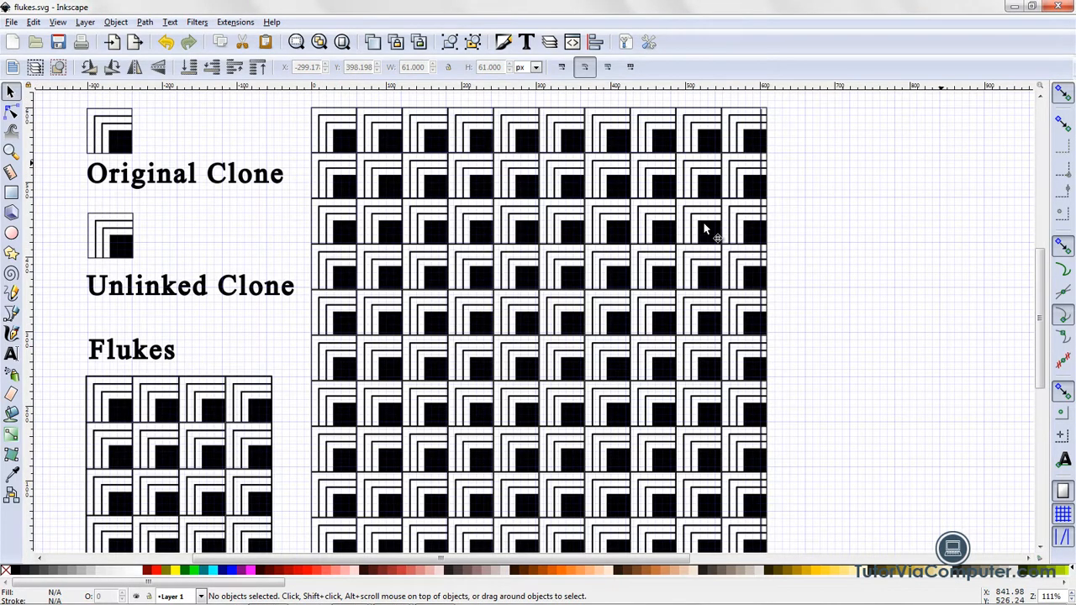
{"action": "left_click", "coordinate": [129, 248]}
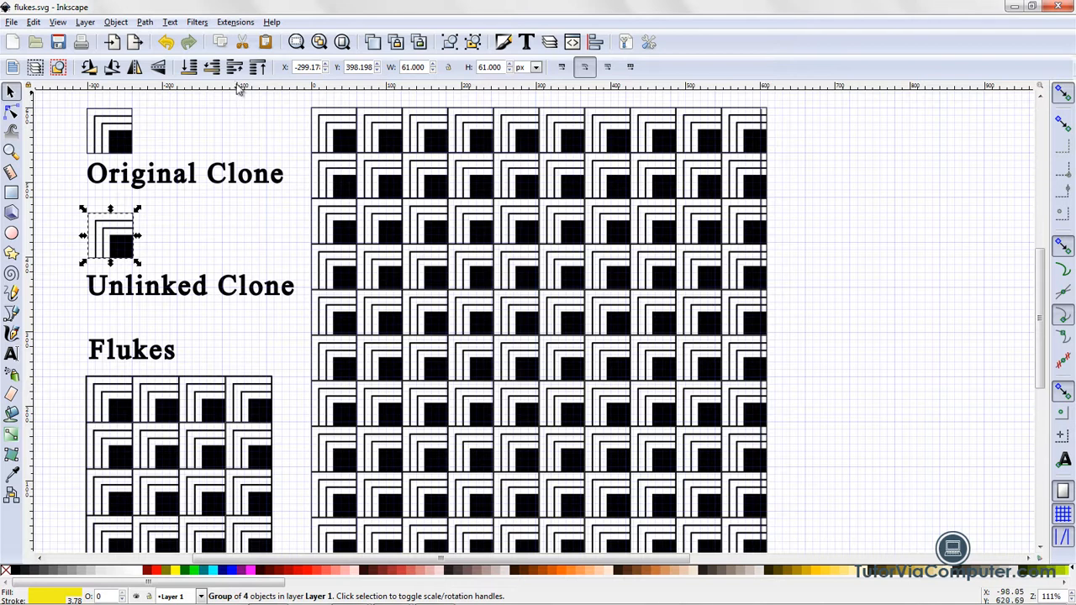
{"action": "left_click", "coordinate": [220, 44]}
{"action": "mouse_move", "coordinate": [517, 603]}
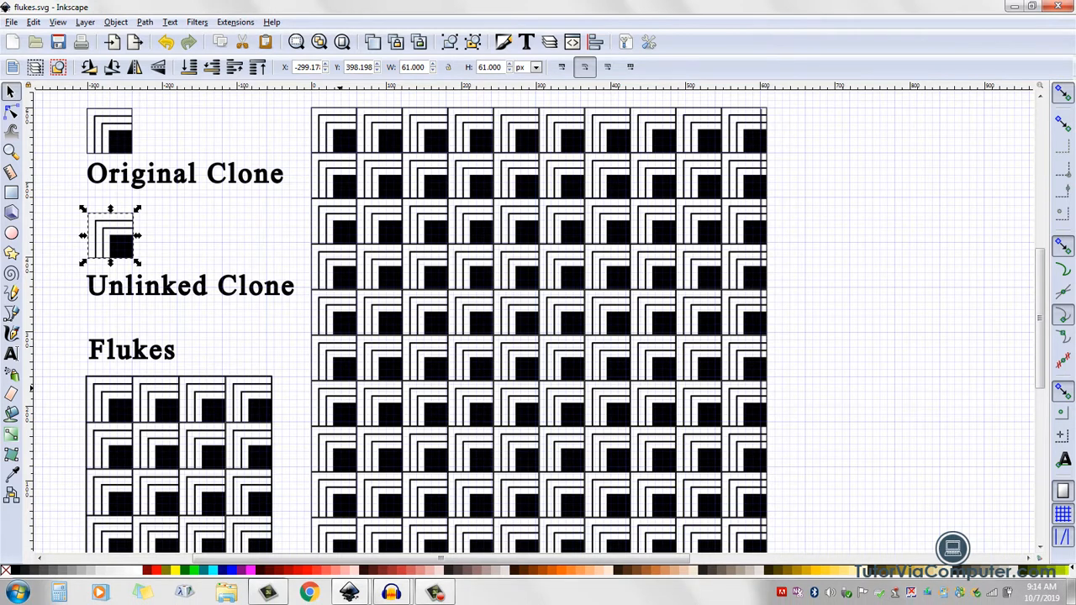
{"action": "key", "text": "alt+Tab"}
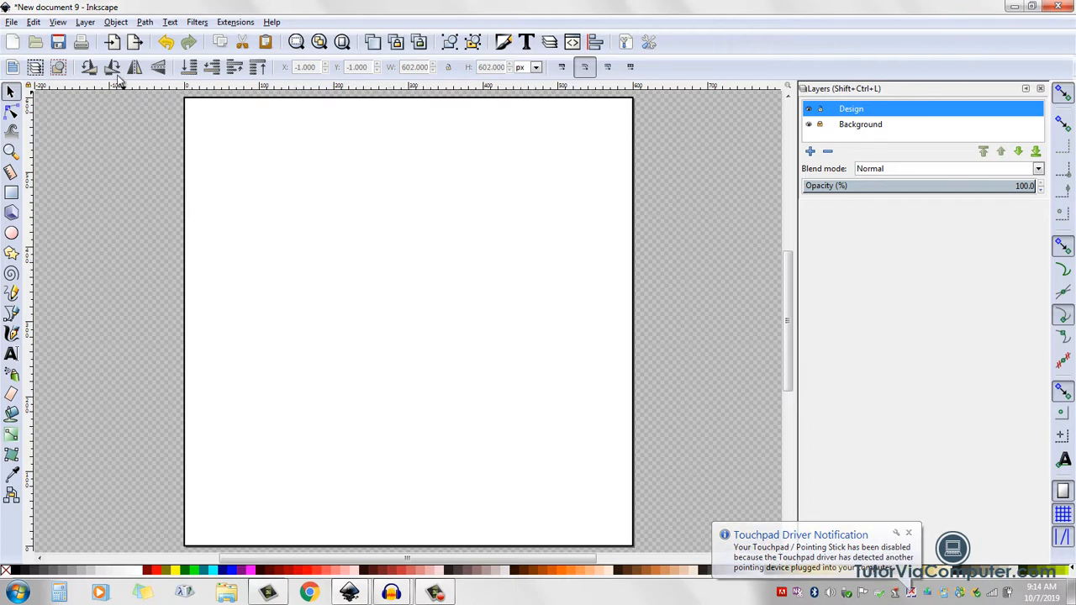
Show the page grid in New document 9
{"action": "left_click", "coordinate": [58, 22]}
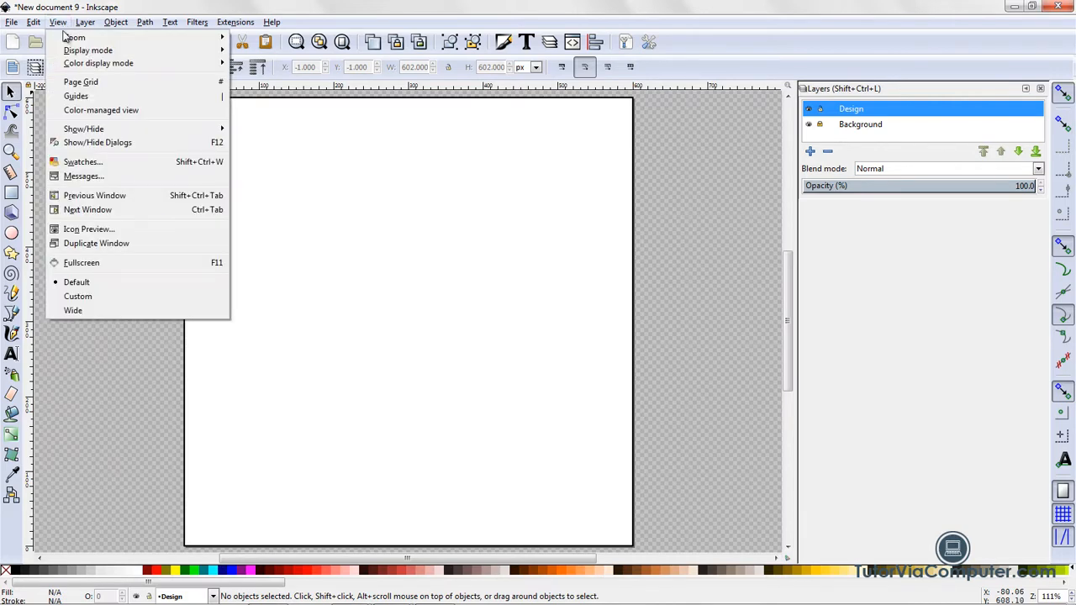
{"action": "left_click", "coordinate": [74, 84]}
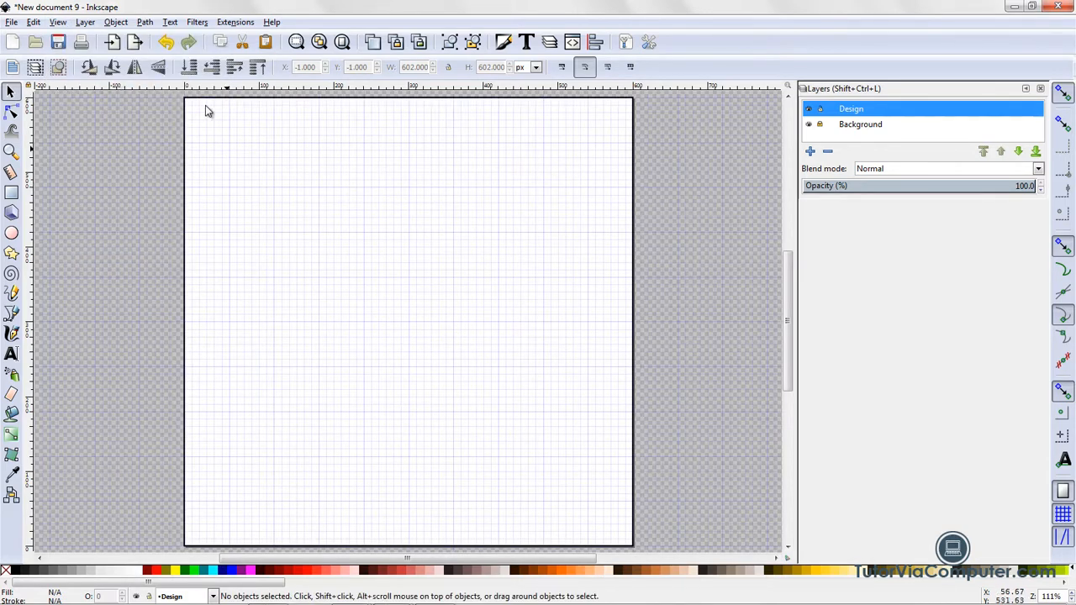
{"action": "left_click", "coordinate": [58, 21]}
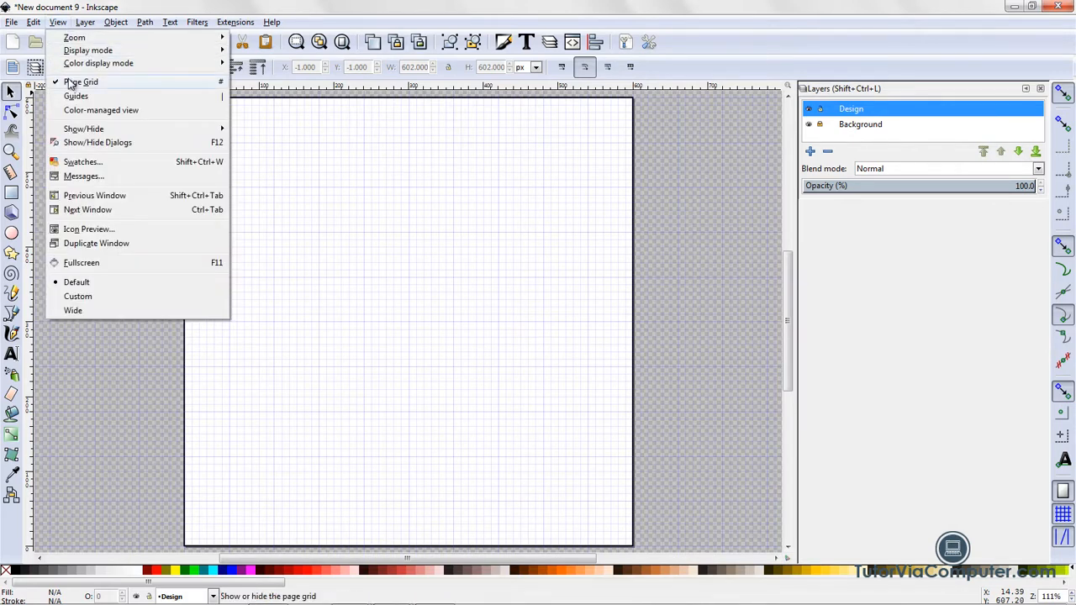
{"action": "left_click", "coordinate": [77, 360]}
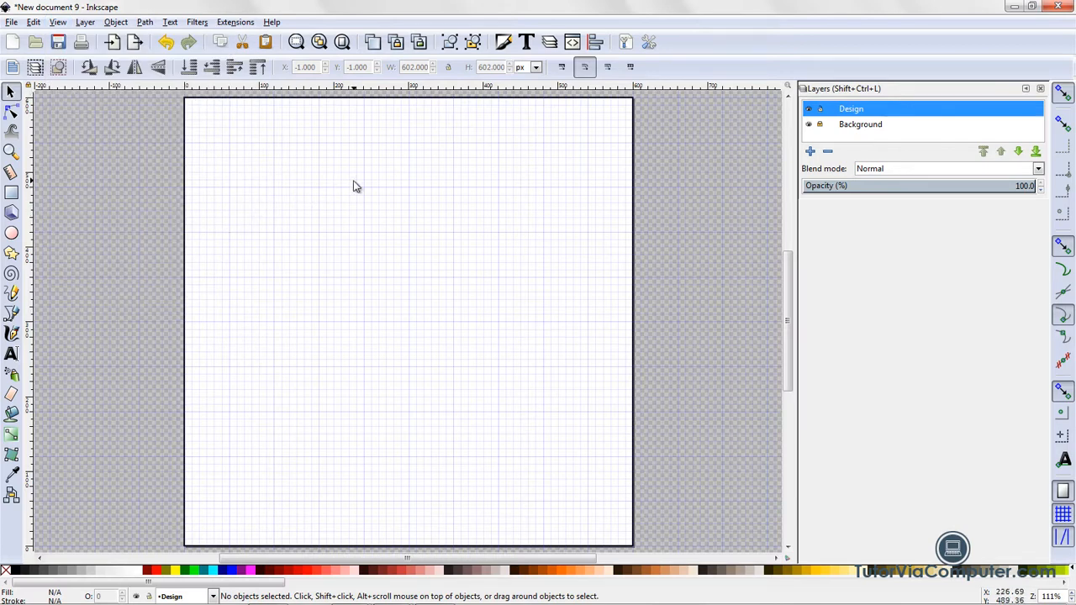
Paste the copied tile onto the Design layer and snap it to a grid intersection near X 120.8, Y 419.5 px
{"action": "right_click", "coordinate": [324, 195]}
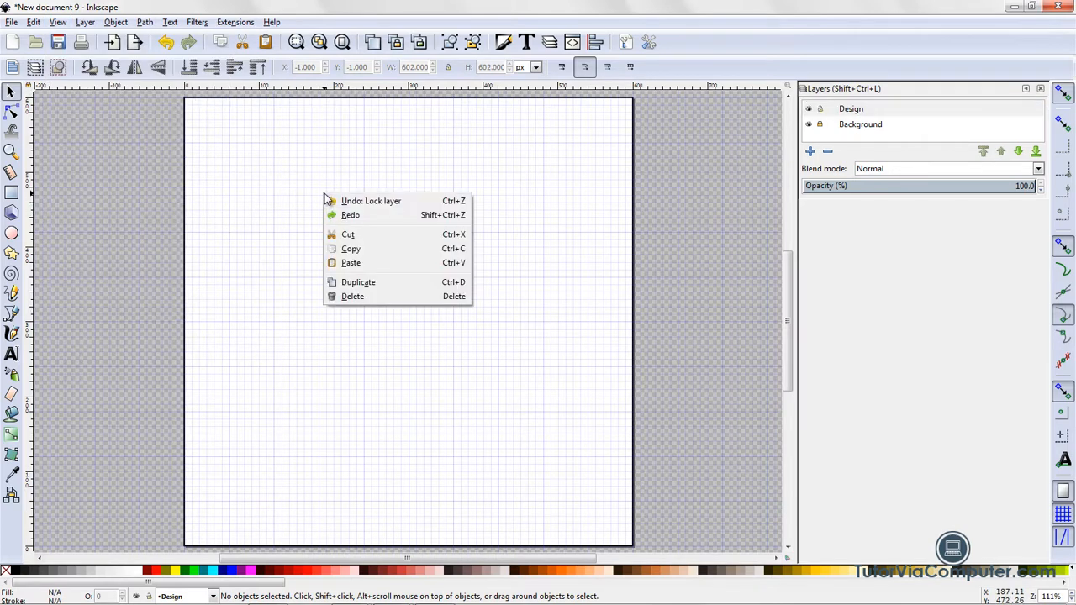
{"action": "left_click", "coordinate": [352, 263]}
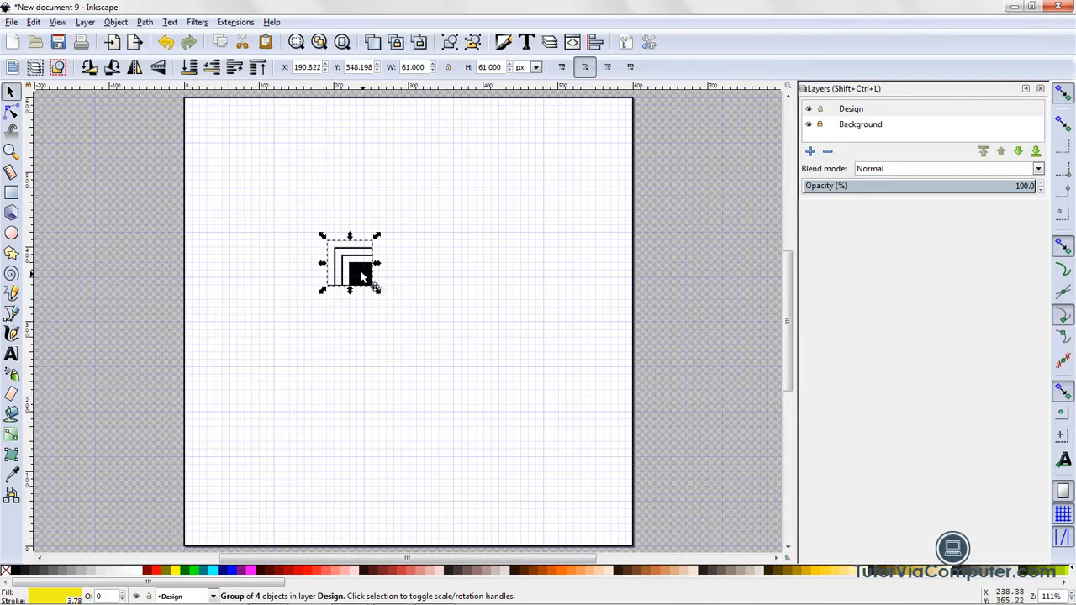
{"action": "left_click_drag", "start_coordinate": [363, 279], "coordinate": [313, 222]}
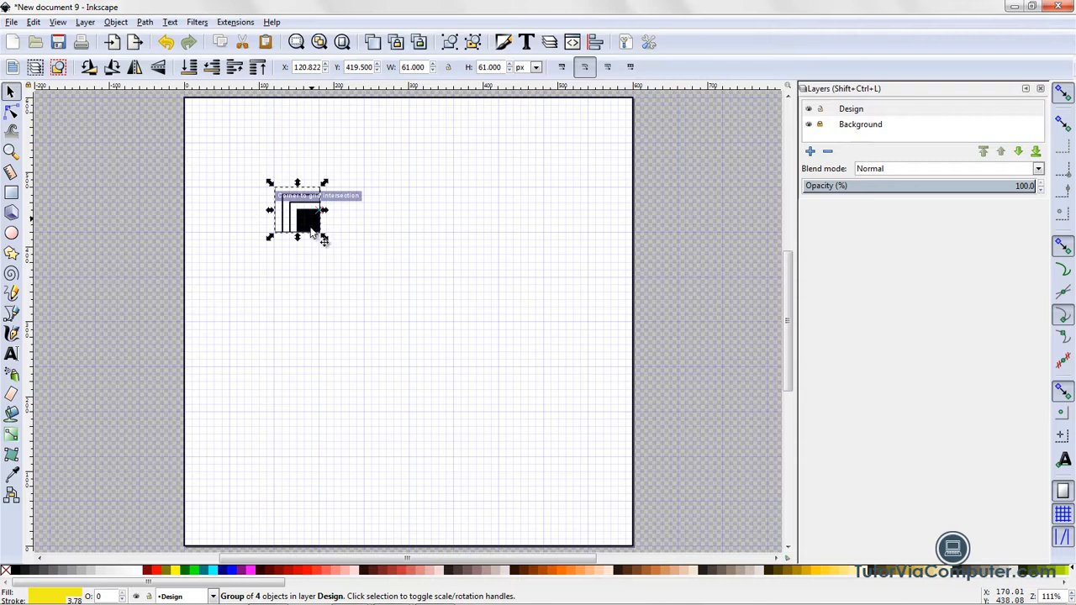
{"action": "left_click", "coordinate": [345, 284]}
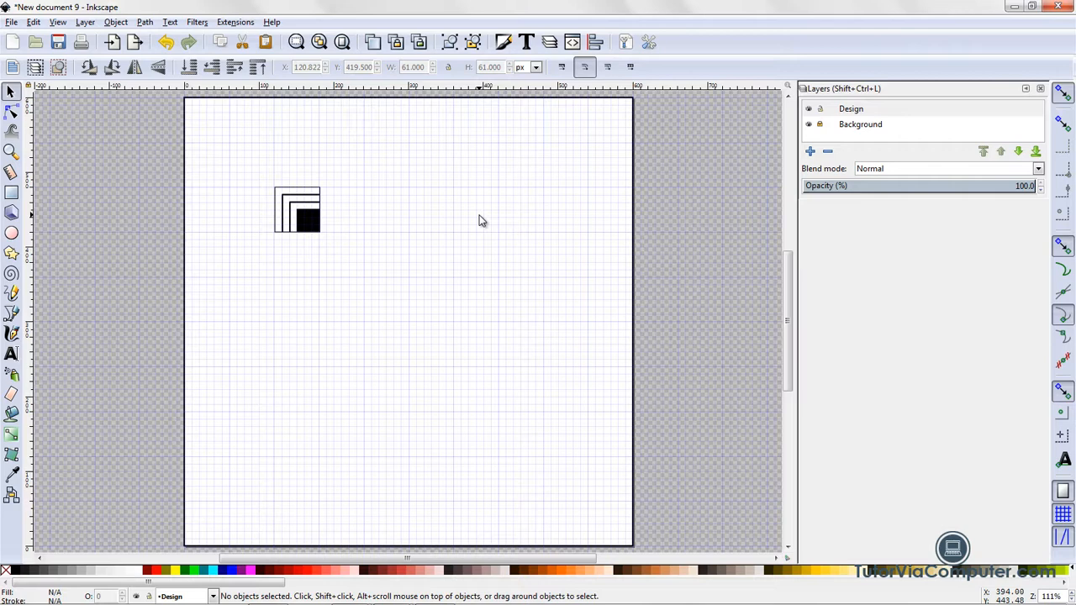
Open the Create Tiled Clones settings and choose the PMG: reflection + 180° rotation symmetry
{"action": "left_click", "coordinate": [37, 24]}
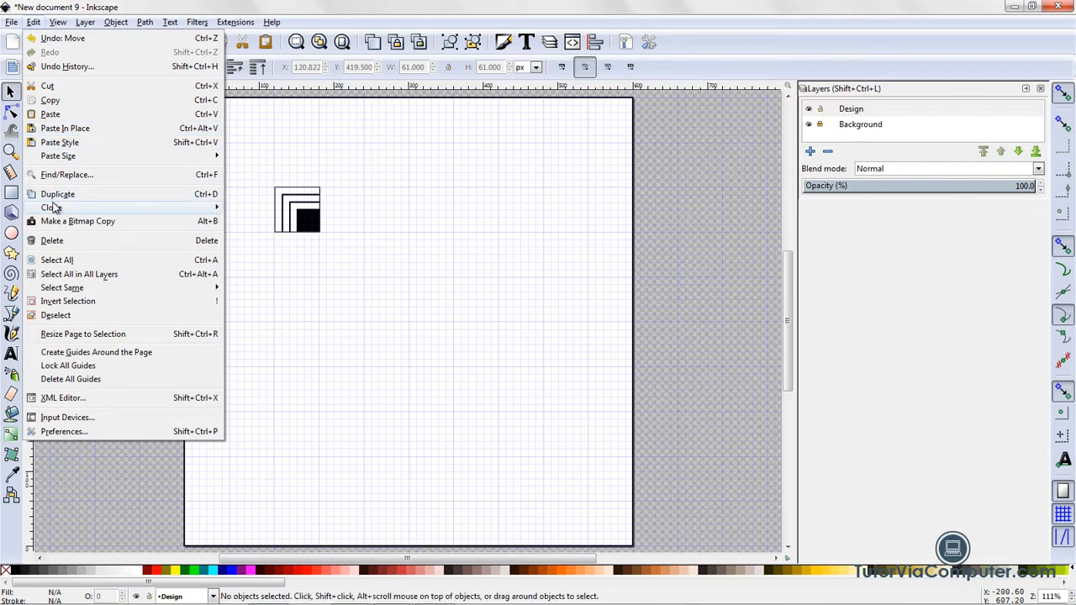
{"action": "mouse_move", "coordinate": [52, 208]}
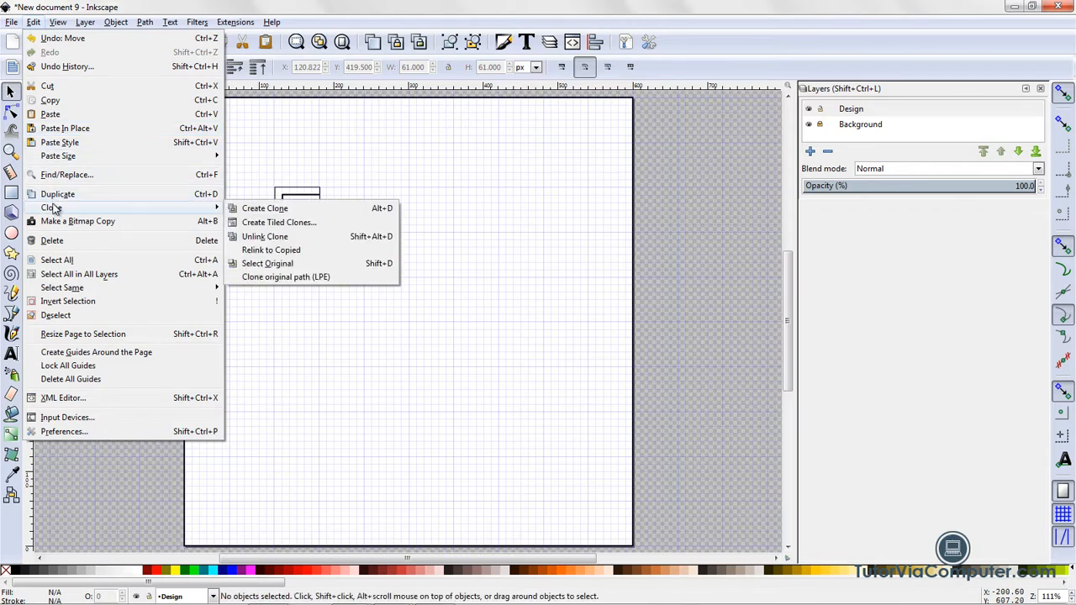
{"action": "left_click", "coordinate": [263, 222]}
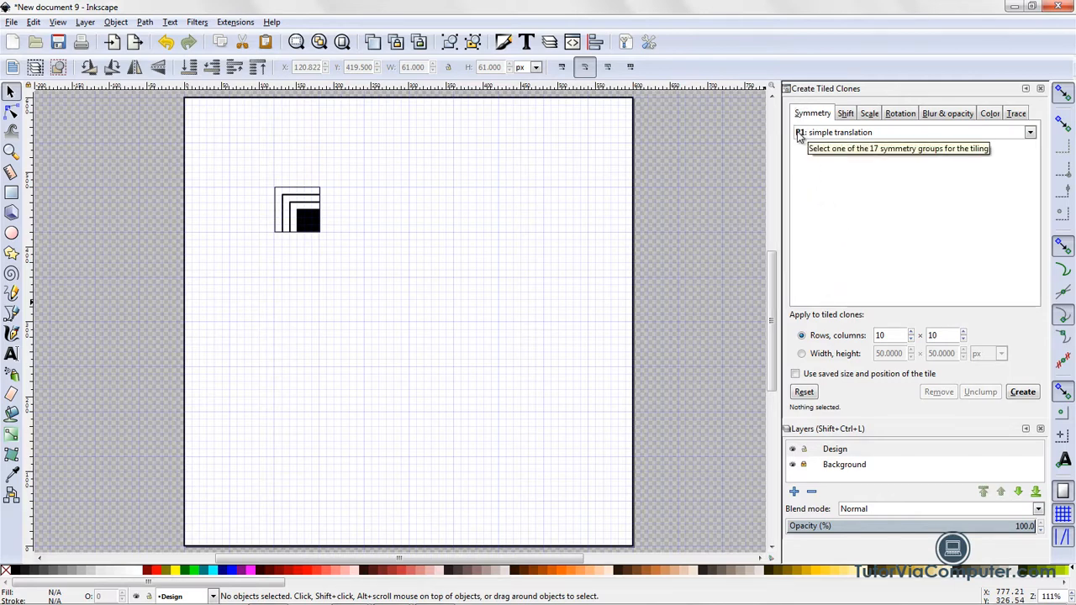
{"action": "left_click", "coordinate": [1029, 132]}
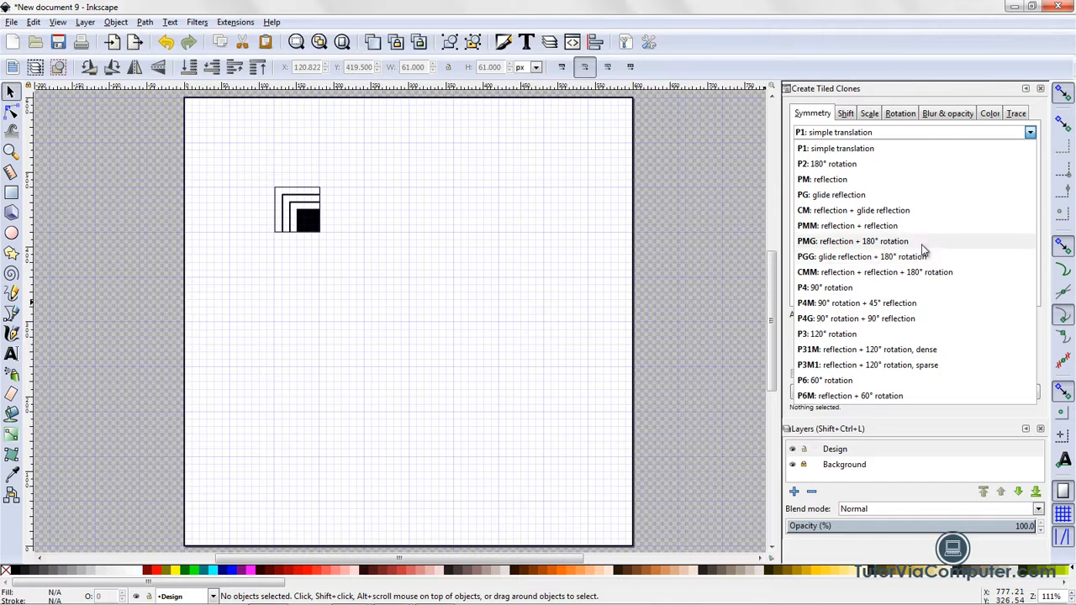
{"action": "left_click", "coordinate": [908, 242]}
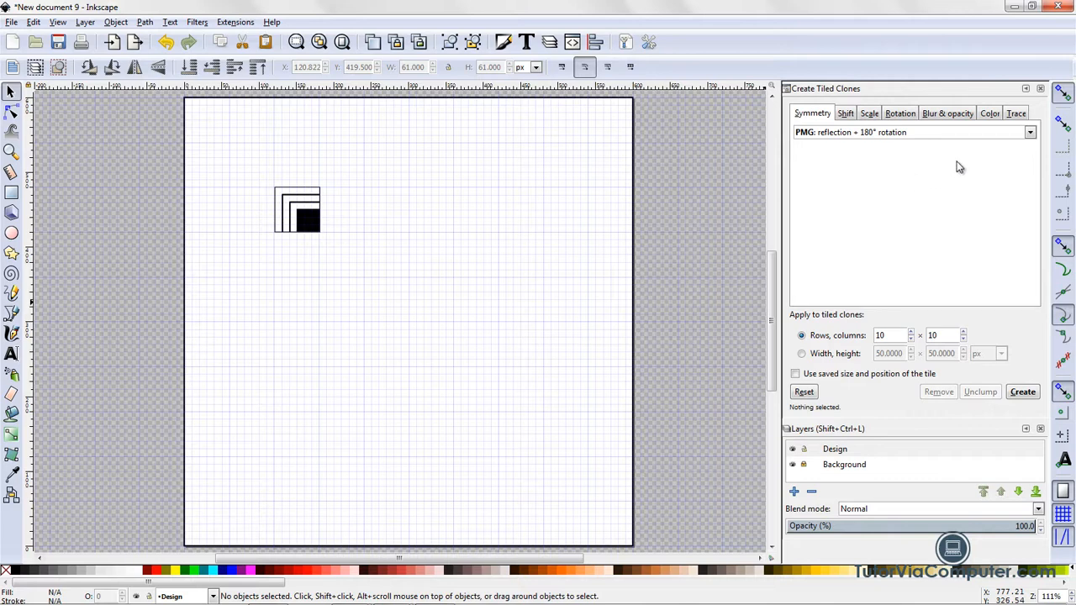
{"action": "left_click", "coordinate": [1032, 131]}
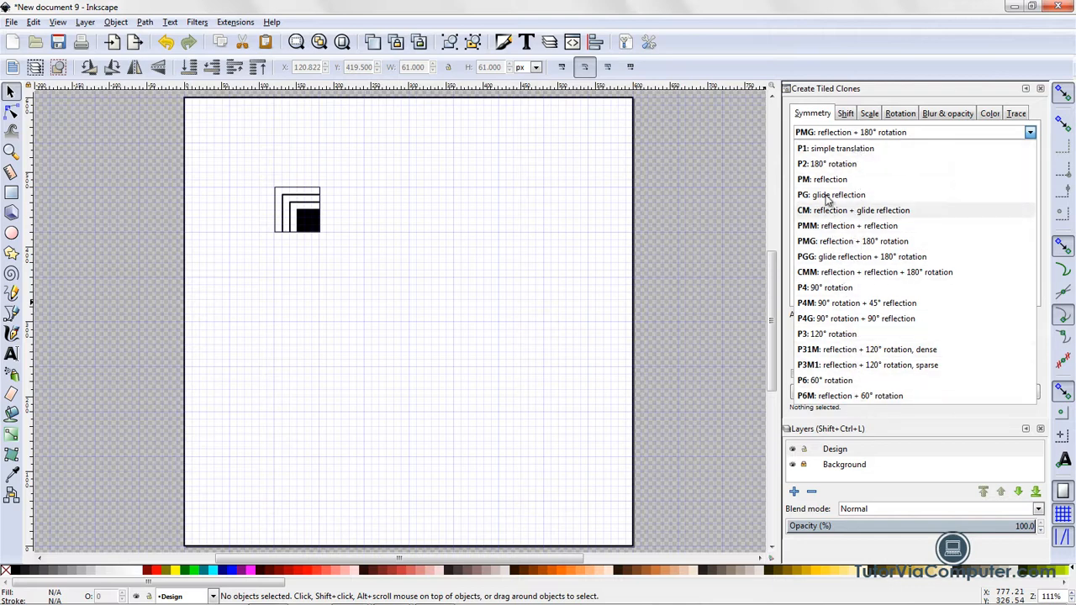
{"action": "left_click", "coordinate": [880, 241]}
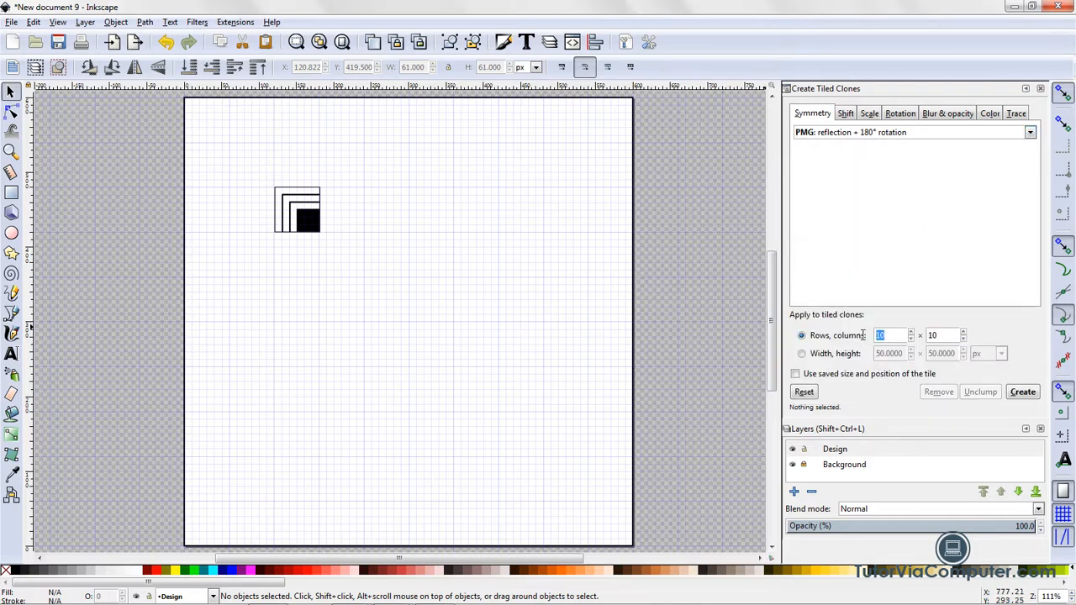
Reset the tiling parameters and create 6 rows × 6 columns of PMG tiled clones from the pasted tile
{"action": "type", "text": "6"}
{"action": "key", "text": "Tab"}
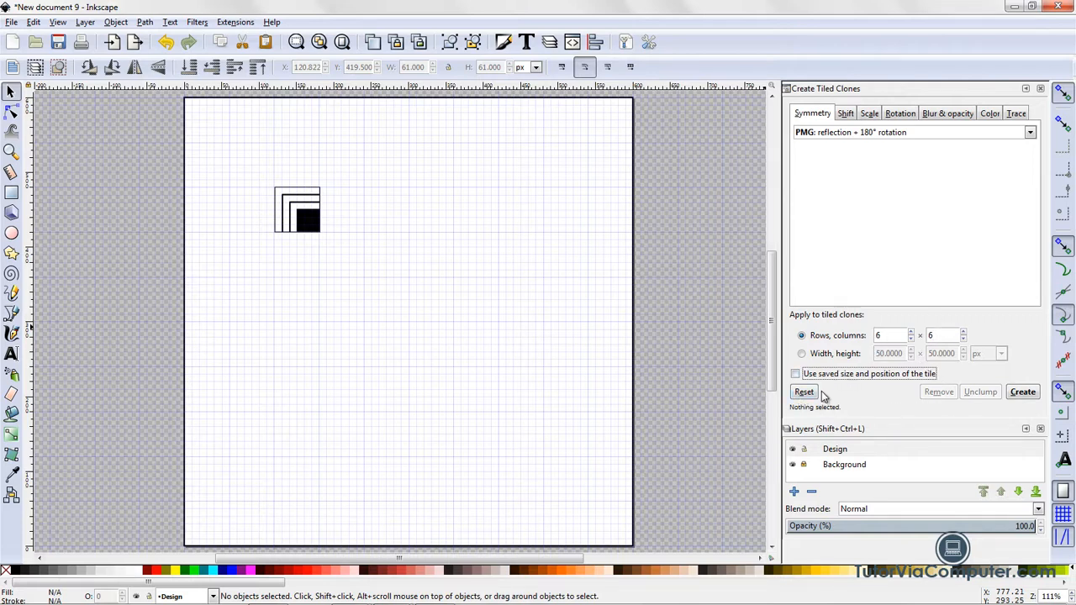
{"action": "left_click", "coordinate": [812, 394]}
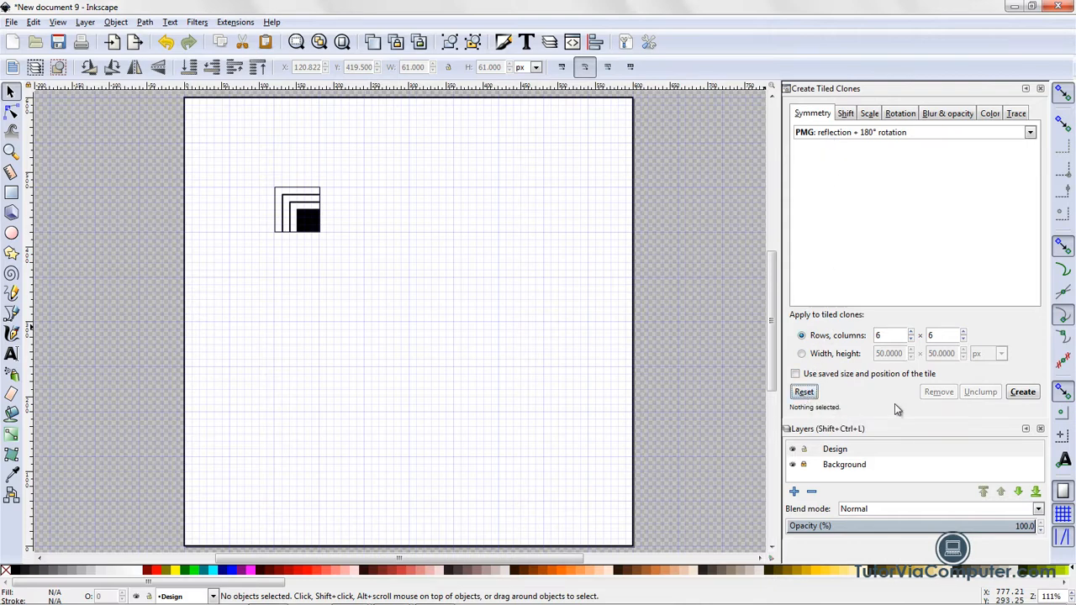
{"action": "left_click", "coordinate": [1022, 393]}
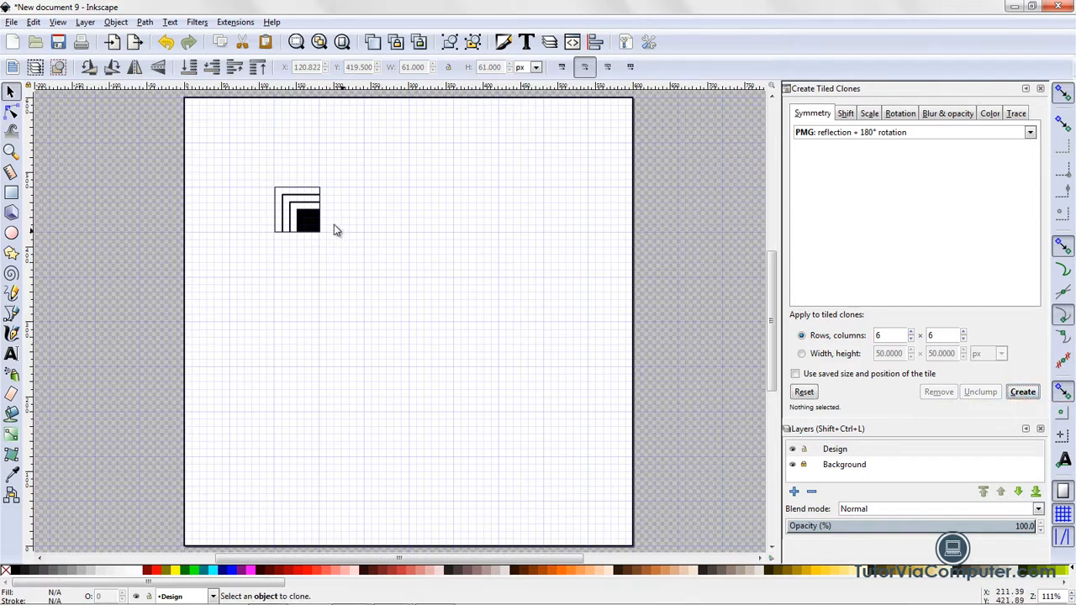
{"action": "left_click", "coordinate": [306, 215]}
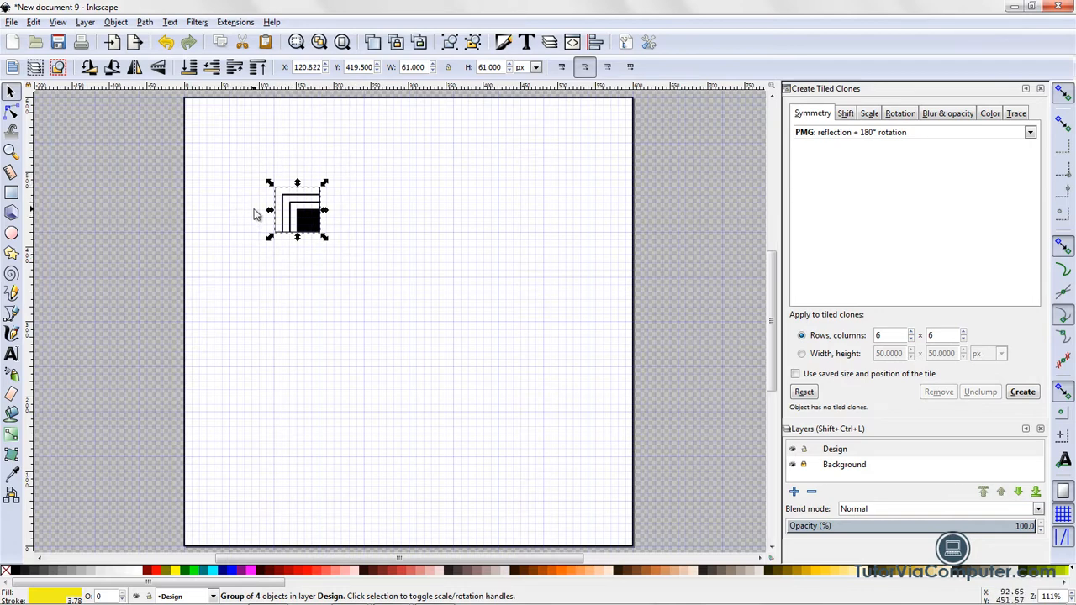
{"action": "left_click", "coordinate": [1022, 396]}
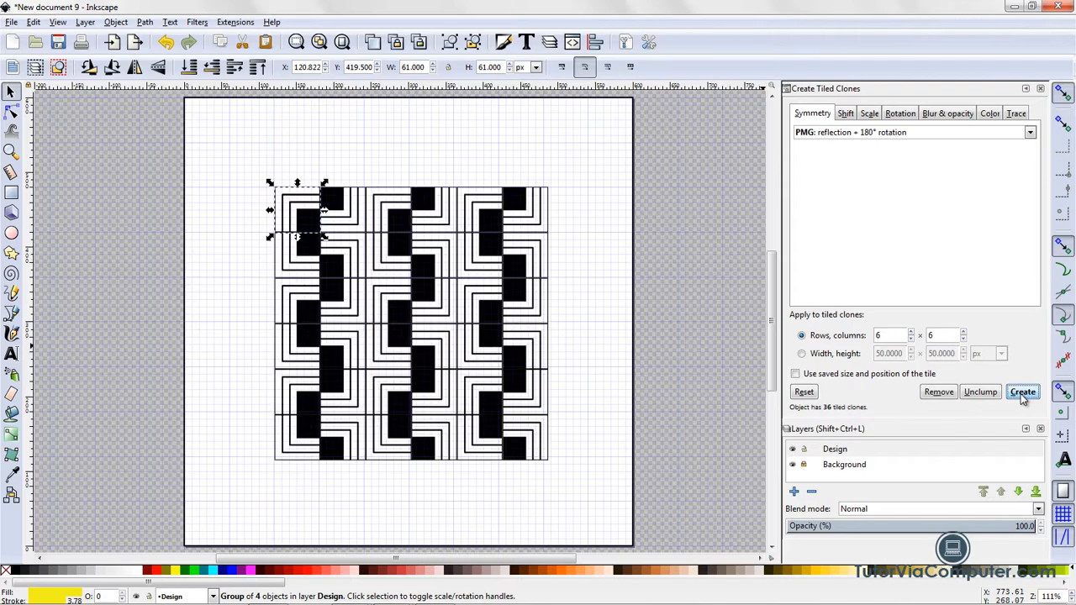
{"action": "left_click", "coordinate": [717, 356]}
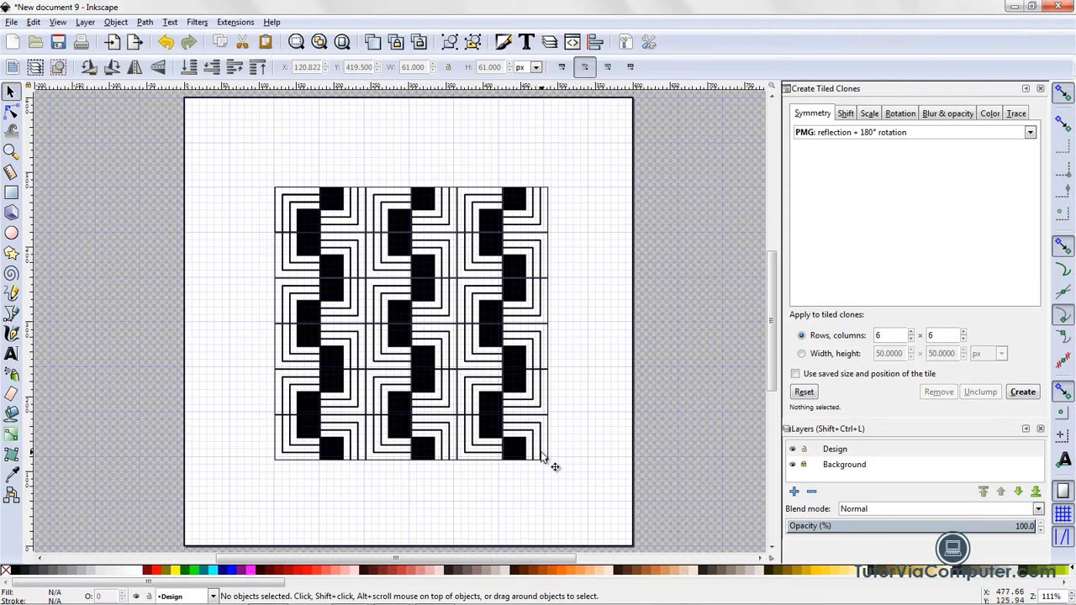
Find the original tile from the lower-right corner clone and move it off the page to the left, near X -180.5 px
{"action": "left_click", "coordinate": [537, 447]}
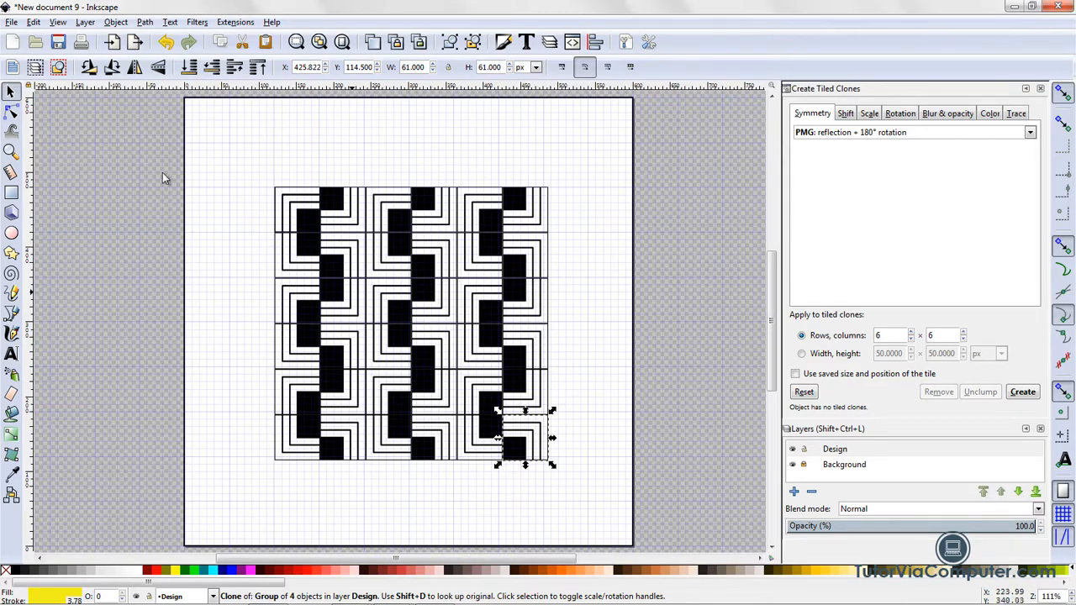
{"action": "left_click", "coordinate": [34, 22]}
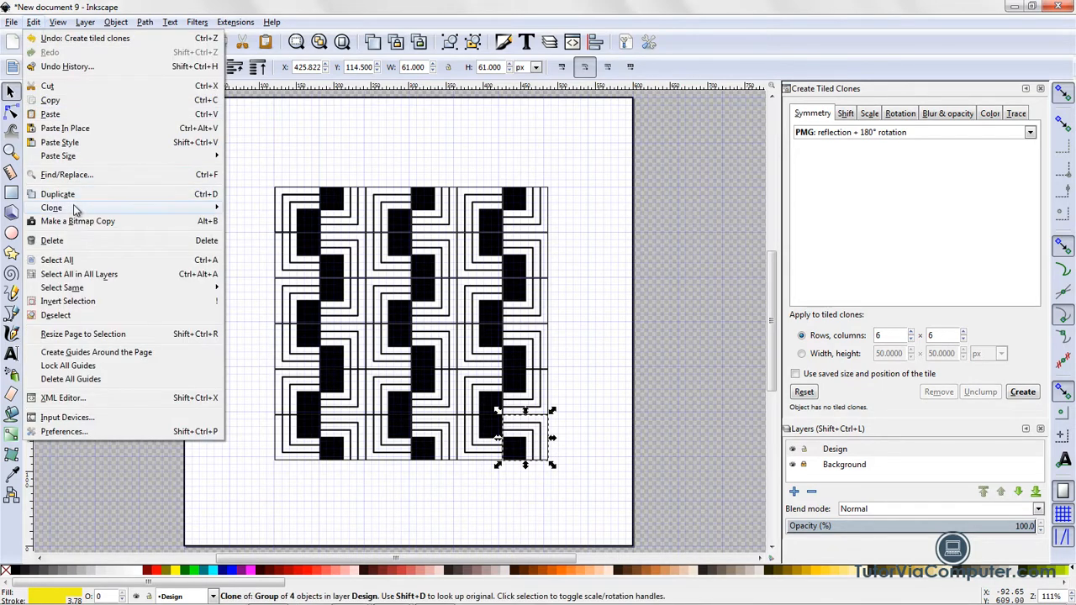
{"action": "mouse_move", "coordinate": [74, 207]}
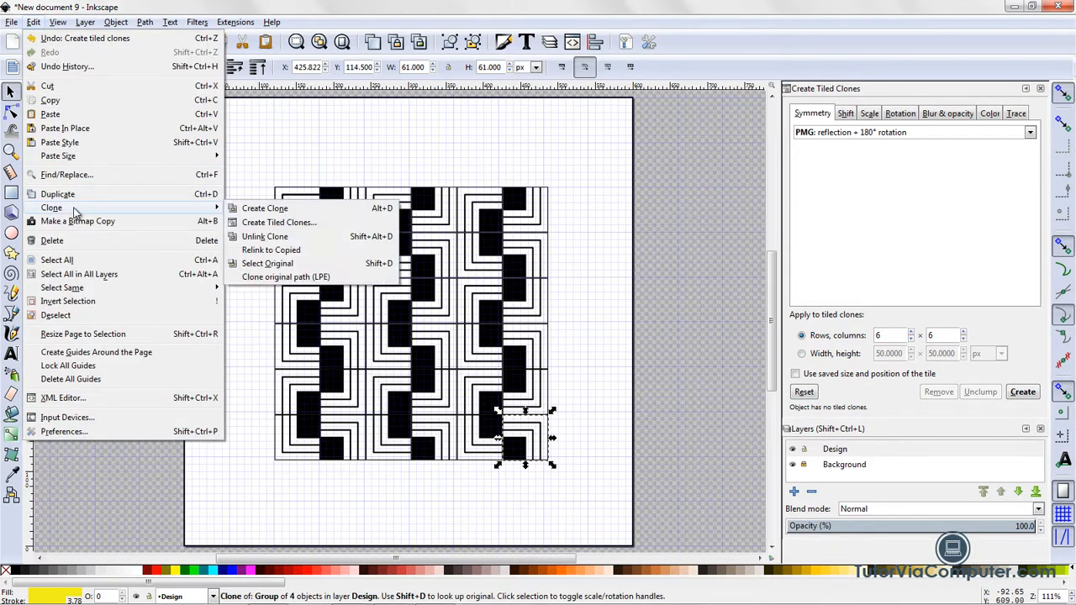
{"action": "left_click", "coordinate": [263, 267]}
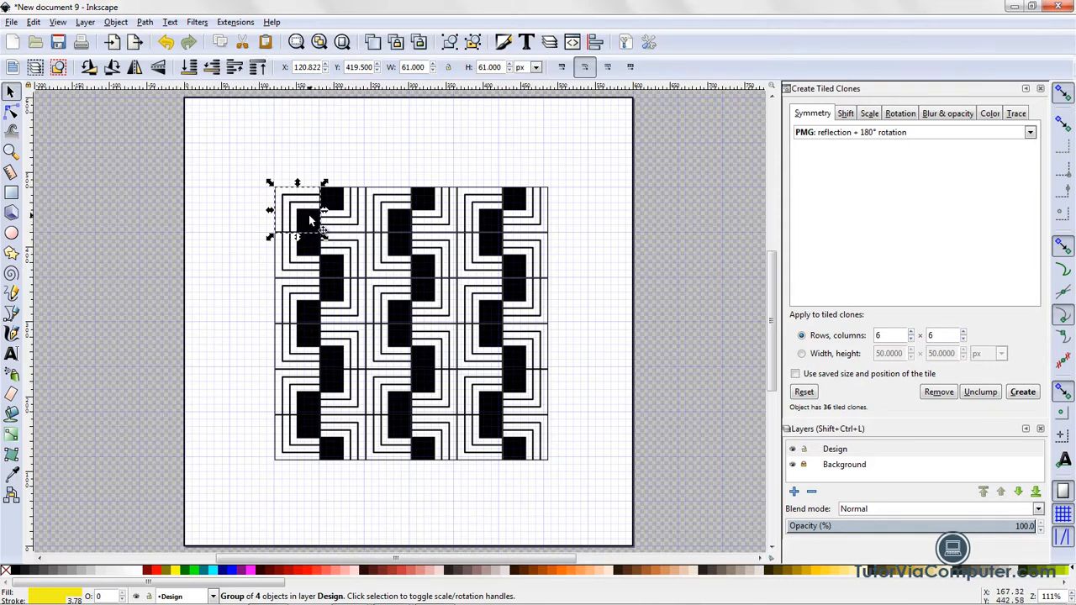
{"action": "left_click_drag", "start_coordinate": [309, 220], "coordinate": [83, 231]}
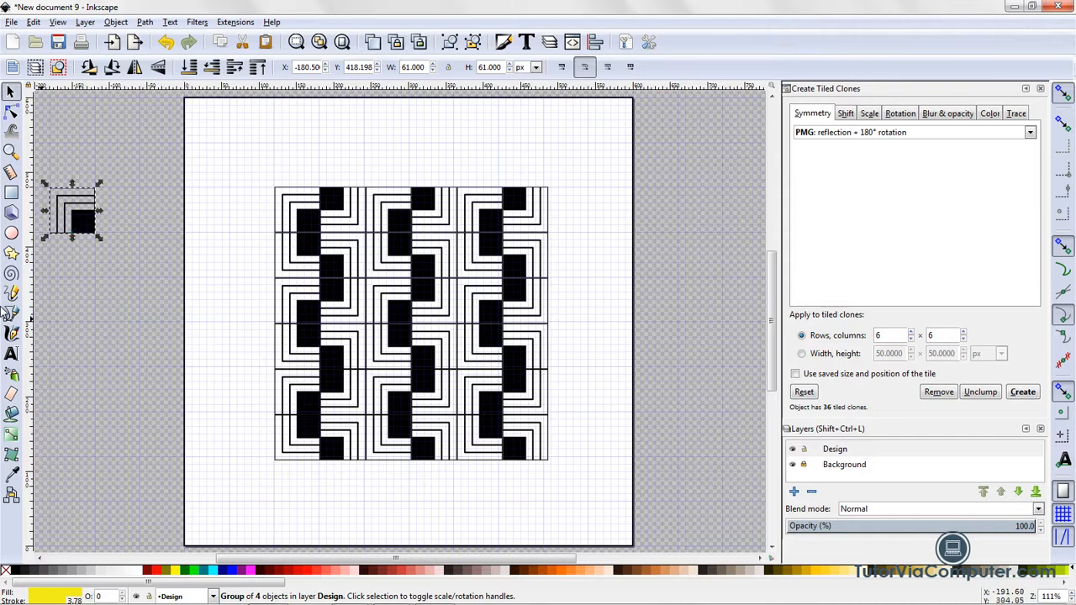
{"action": "left_click", "coordinate": [11, 110]}
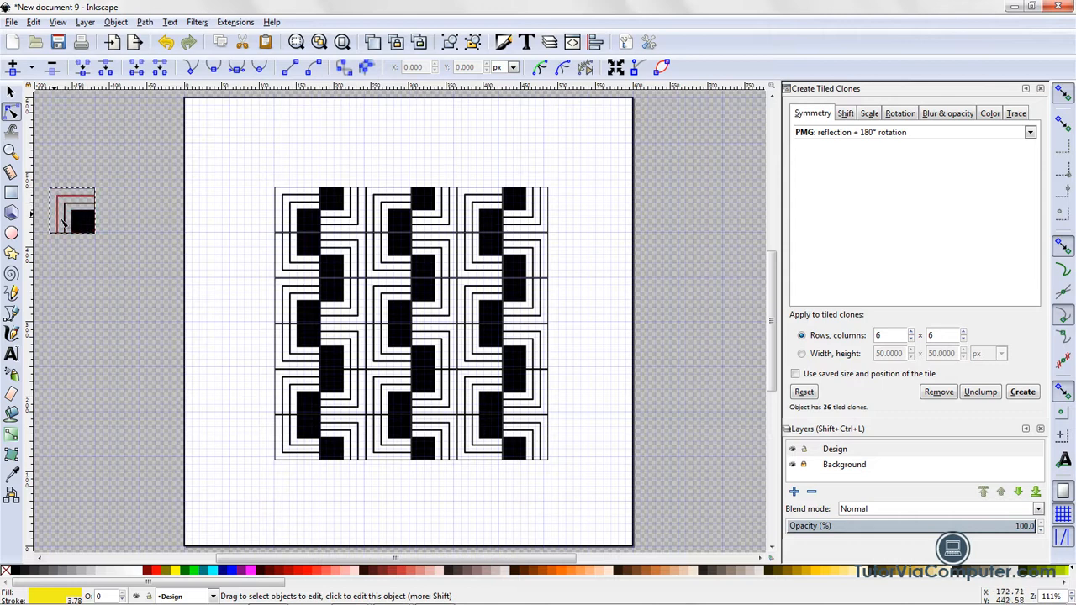
{"action": "left_click", "coordinate": [98, 291]}
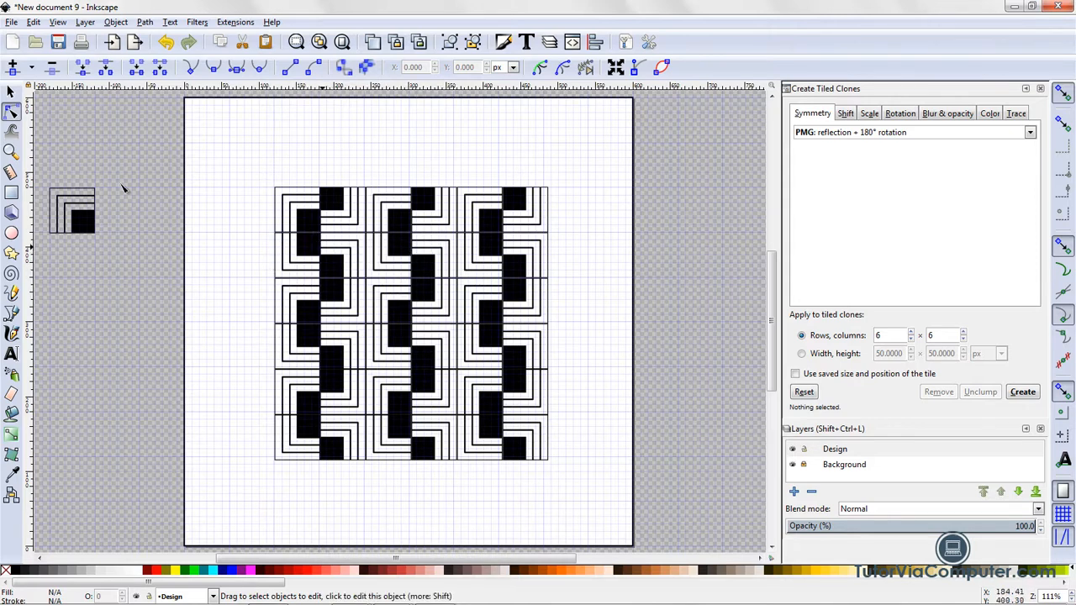
{"action": "left_click", "coordinate": [11, 91]}
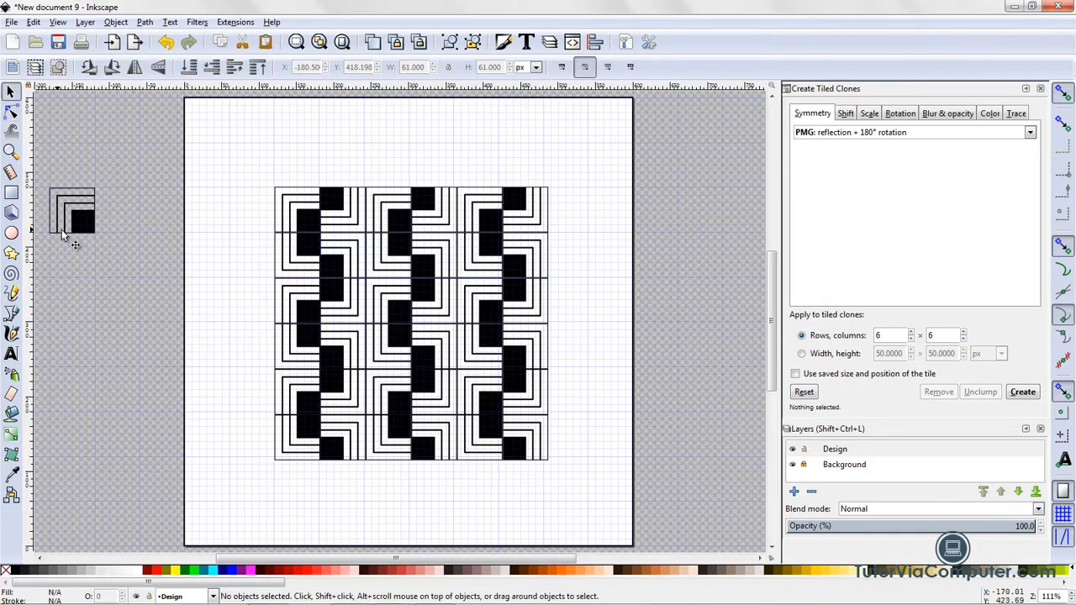
Scale the original tile outside the page up slightly to 62.77 px square so its clones grow too
{"action": "left_click", "coordinate": [89, 231]}
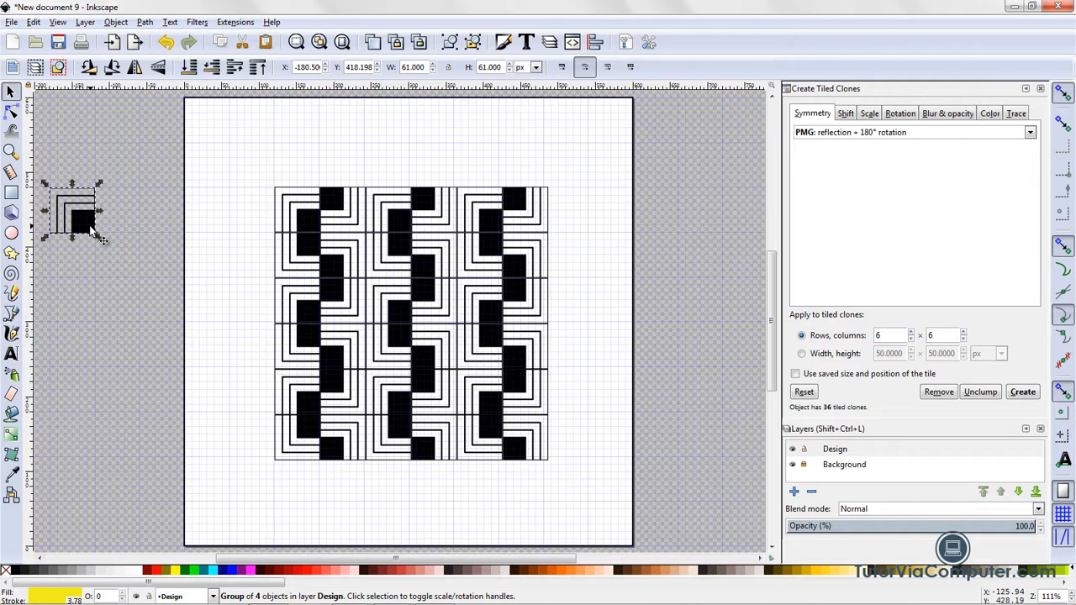
{"action": "key", "text": "alt"}
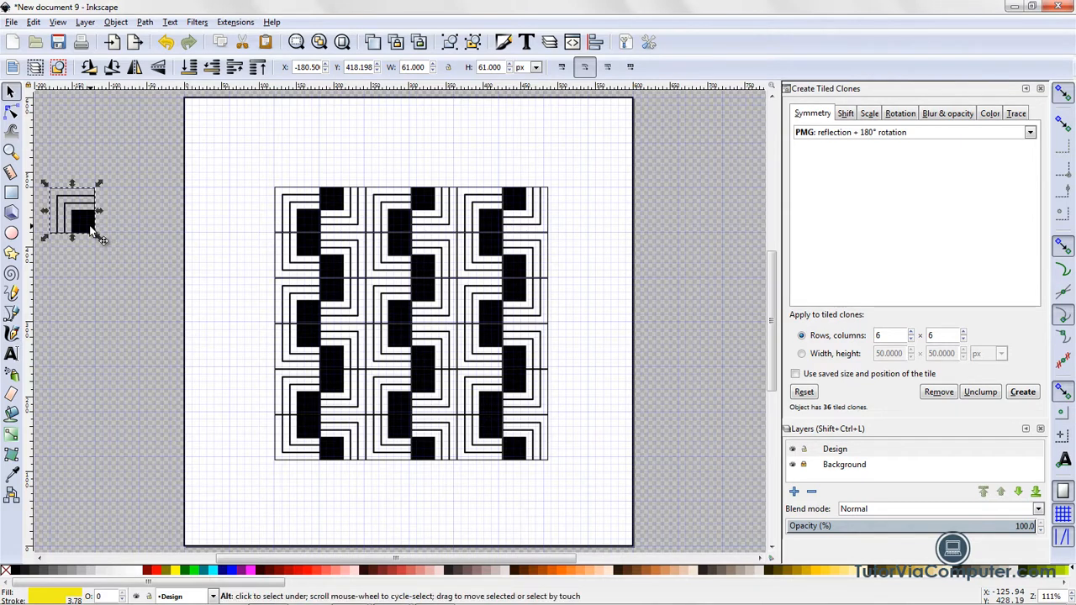
{"action": "key", "text": "alt+period"}
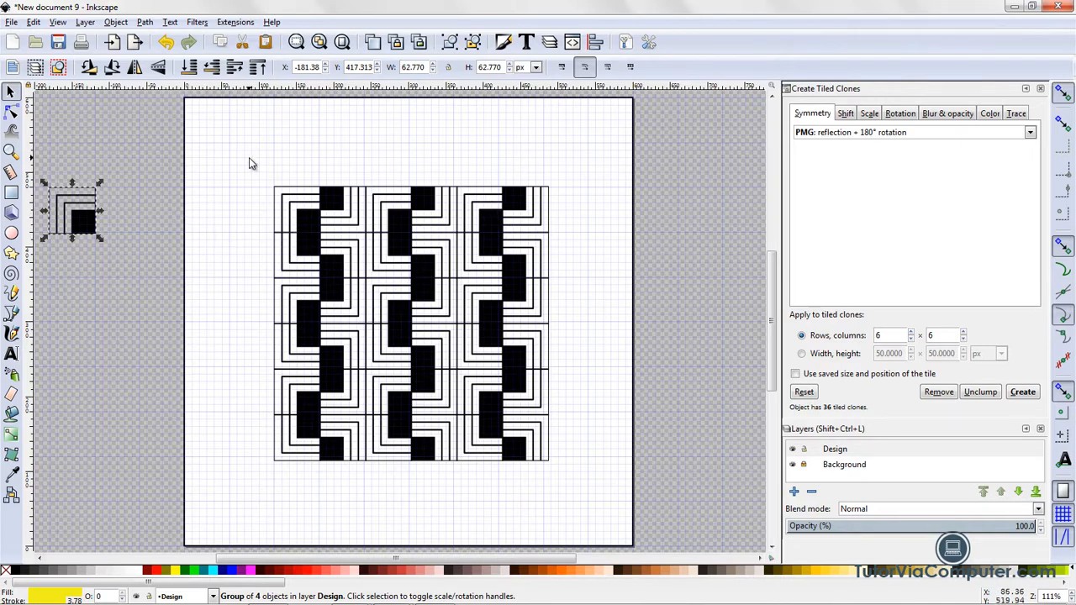
Select all the tiled clones on the page, excluding the original tile, and group them
{"action": "left_click_drag", "start_coordinate": [140, 156], "coordinate": [623, 514]}
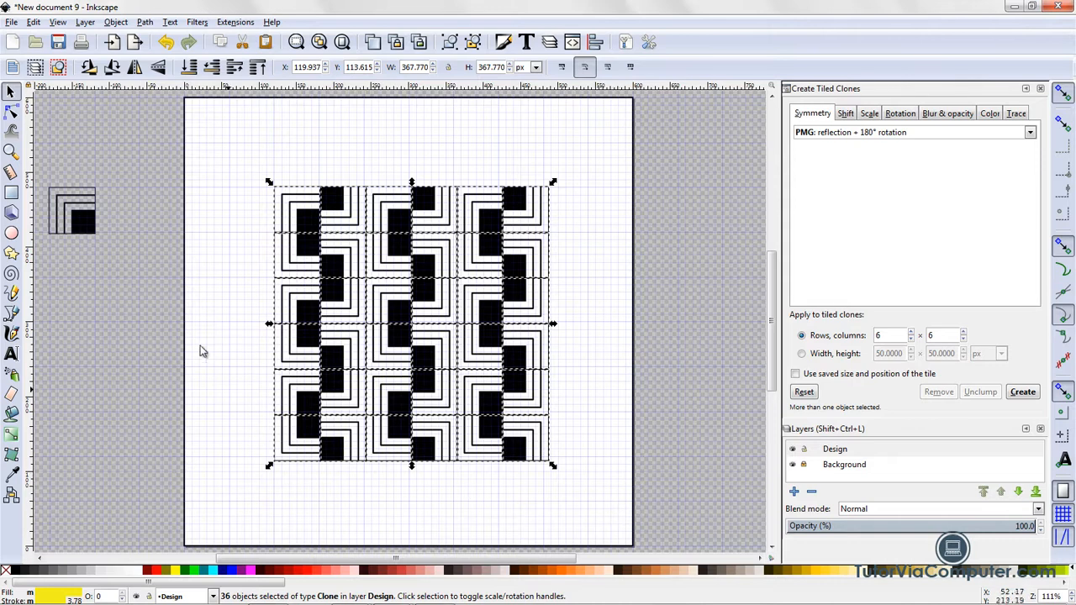
{"action": "left_click", "coordinate": [116, 22]}
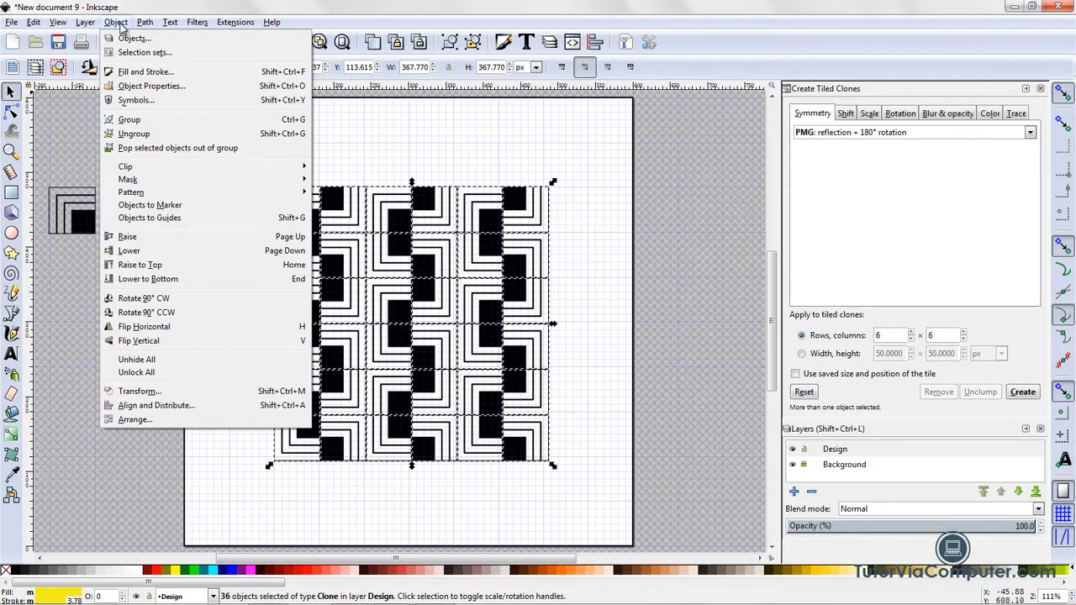
{"action": "left_click", "coordinate": [147, 124]}
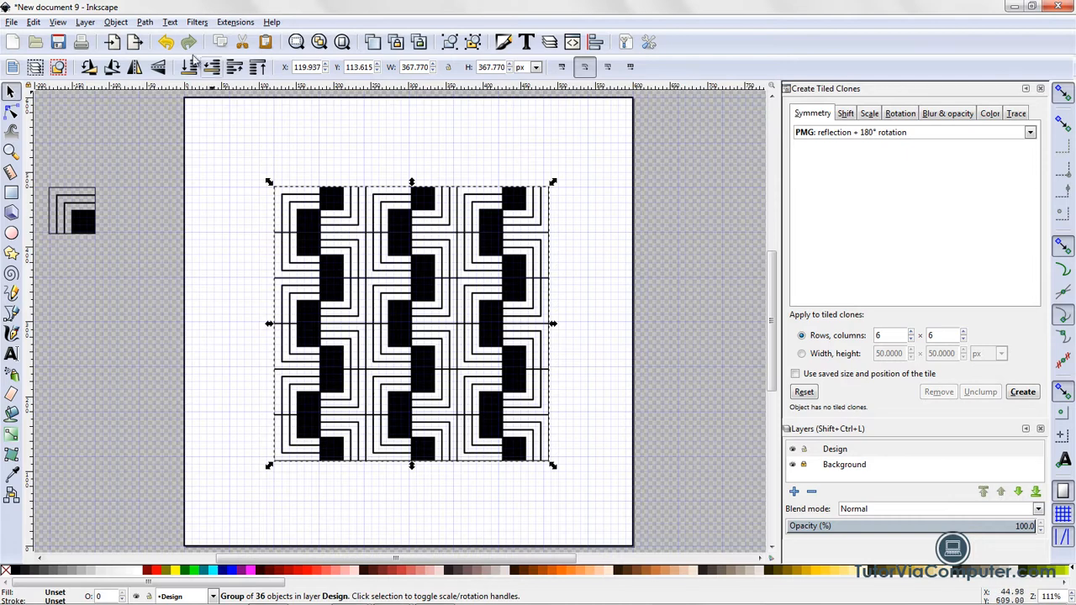
Center the grouped clone pattern horizontally and vertically relative to the page
{"action": "left_click", "coordinate": [116, 22]}
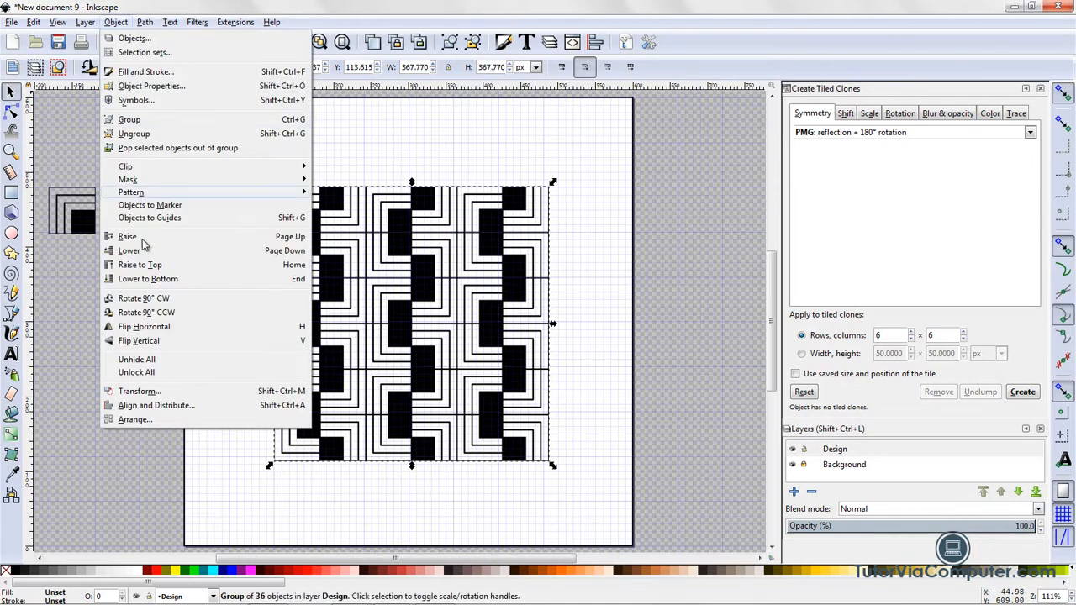
{"action": "left_click", "coordinate": [159, 405]}
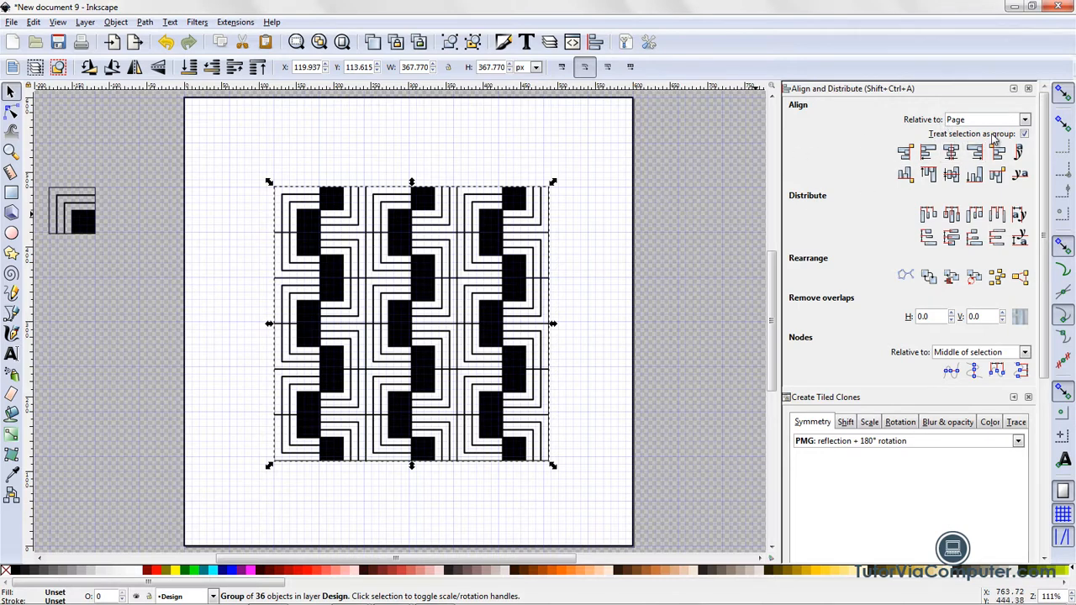
{"action": "left_click", "coordinate": [953, 156]}
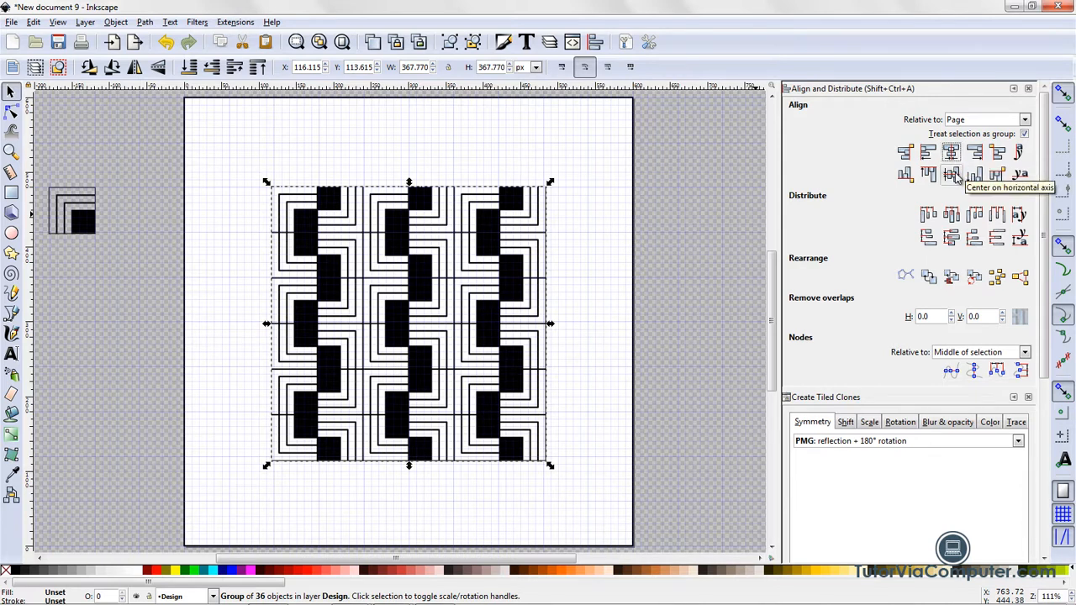
{"action": "left_click", "coordinate": [953, 174]}
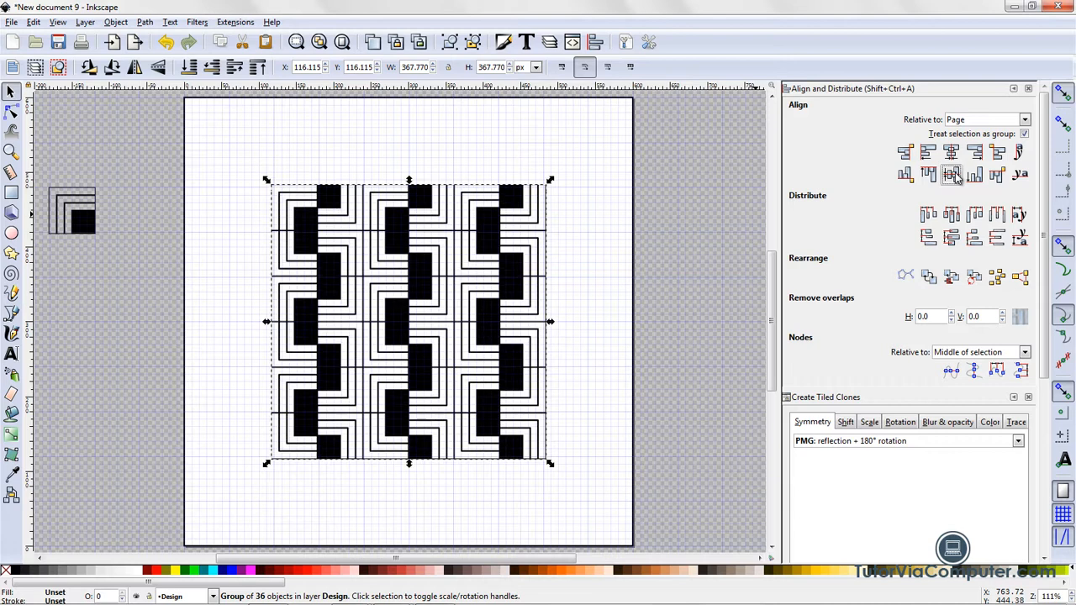
{"action": "left_click", "coordinate": [668, 330]}
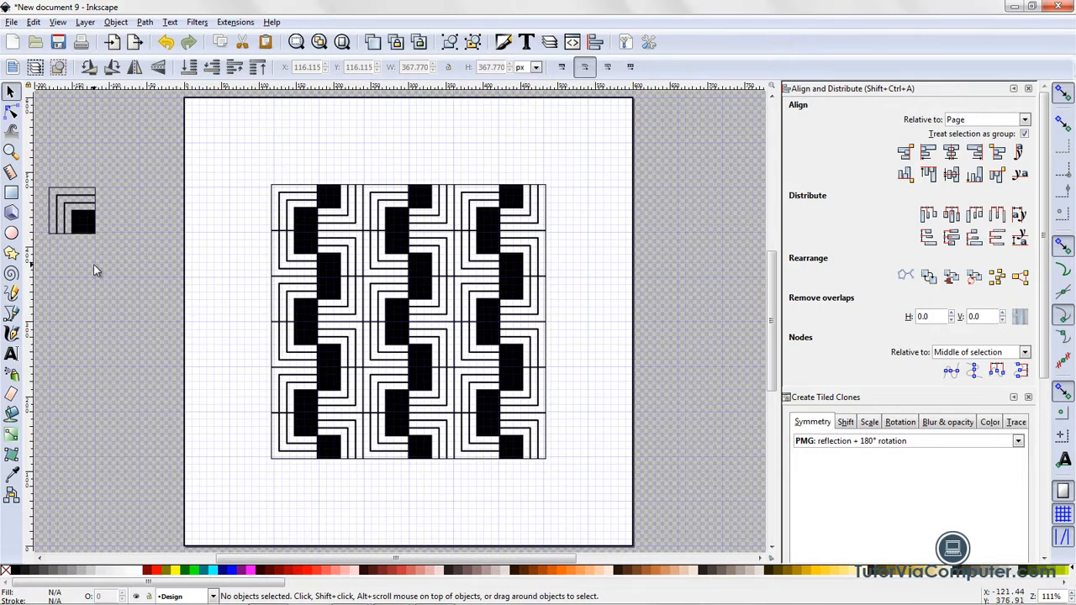
Draw a 480 × 480 px unfilled rectangle as a frame around the clone pattern, starting about 60 px inside the page corner
{"action": "left_click", "coordinate": [12, 192]}
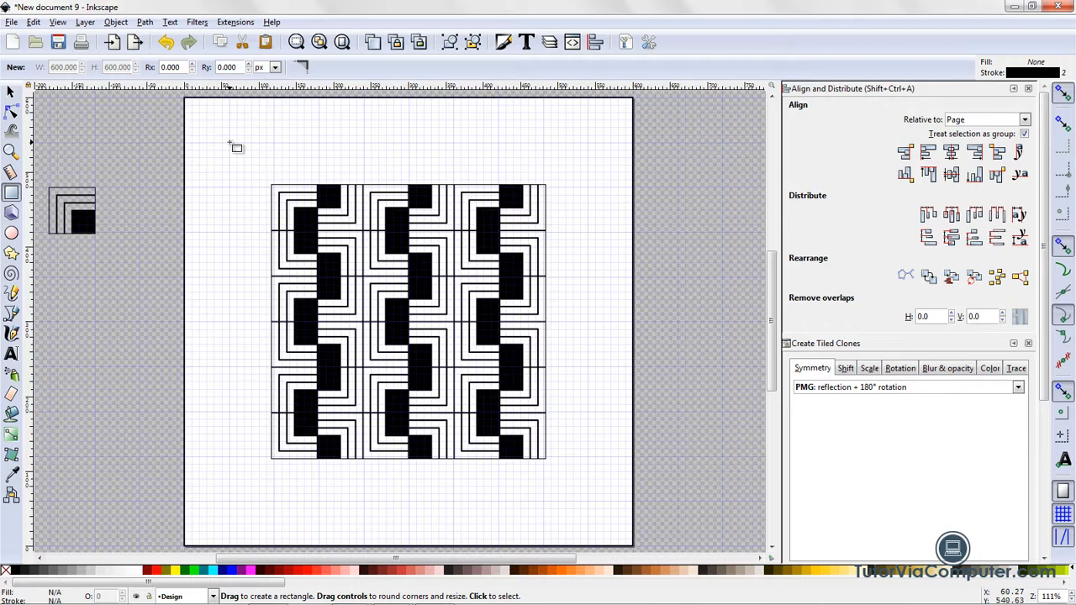
{"action": "left_click_drag", "start_coordinate": [230, 143], "coordinate": [589, 502]}
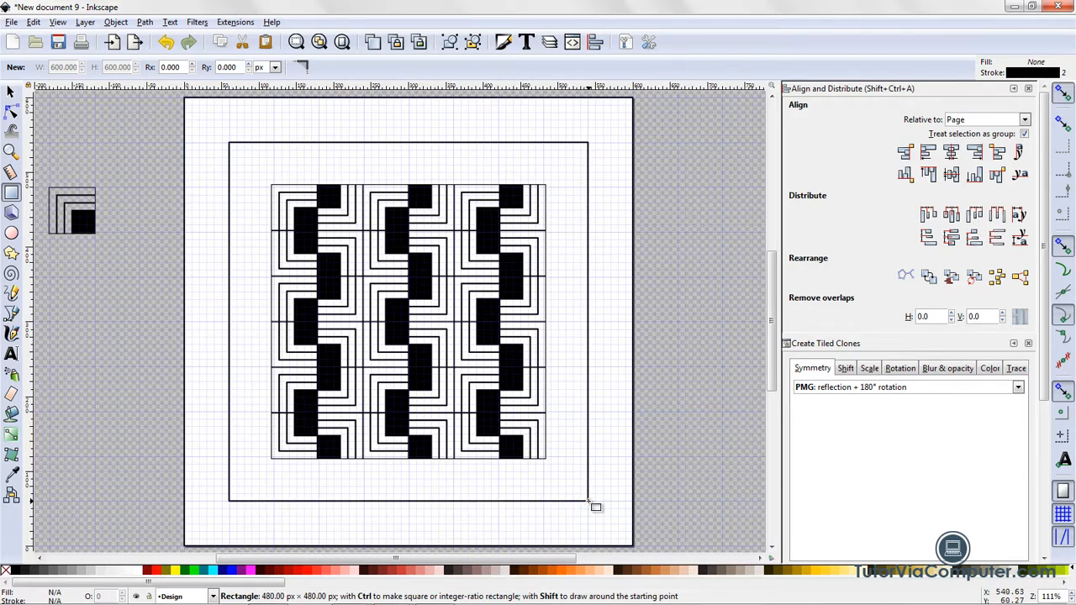
{"action": "left_click_drag", "start_coordinate": [588, 501], "coordinate": [589, 501]}
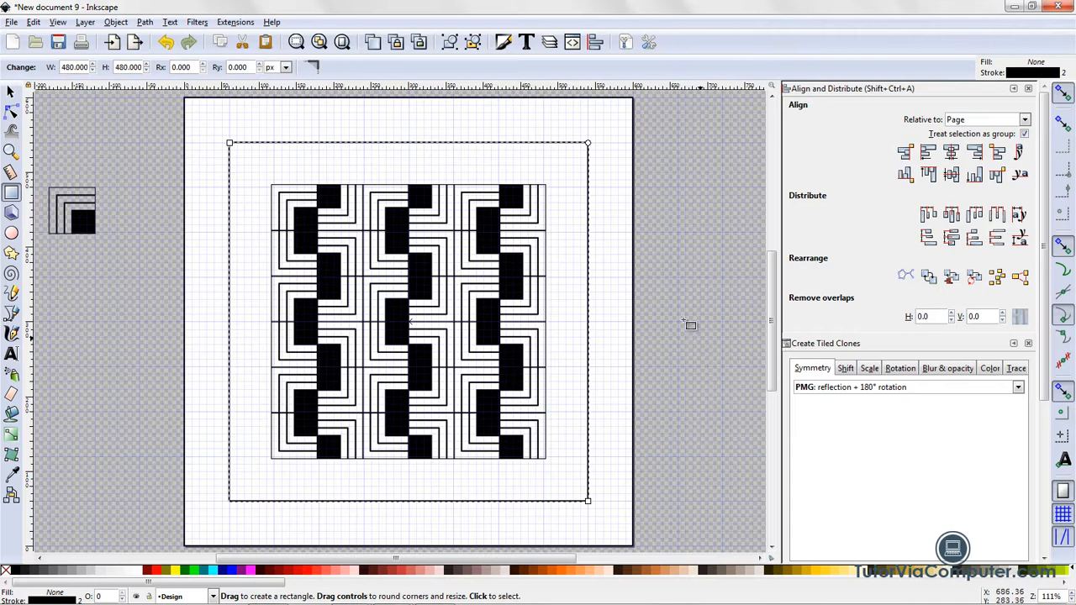
{"action": "left_click", "coordinate": [12, 91]}
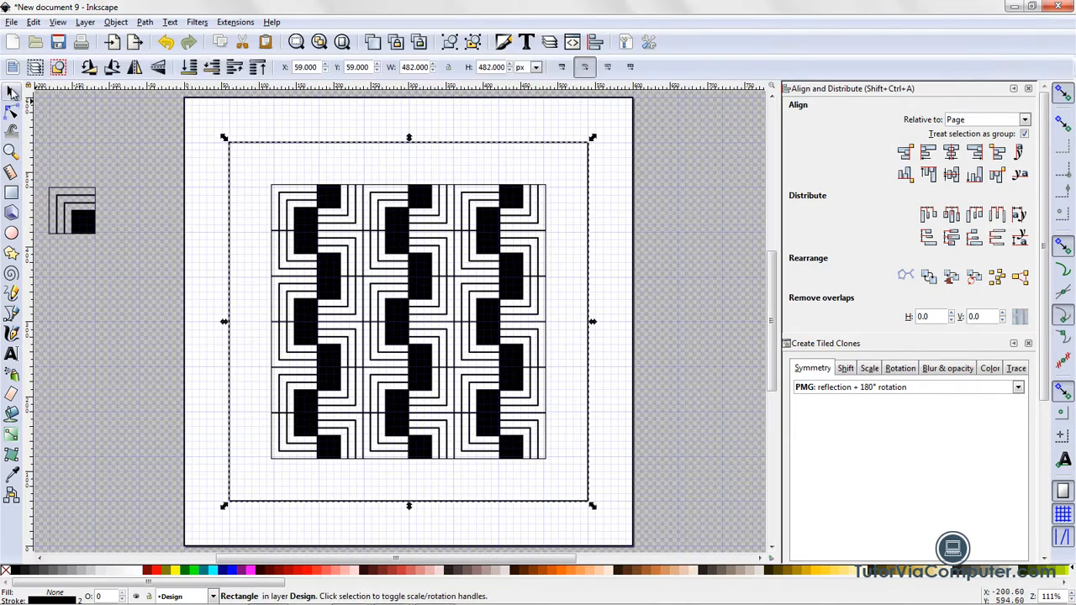
{"action": "left_click", "coordinate": [111, 206]}
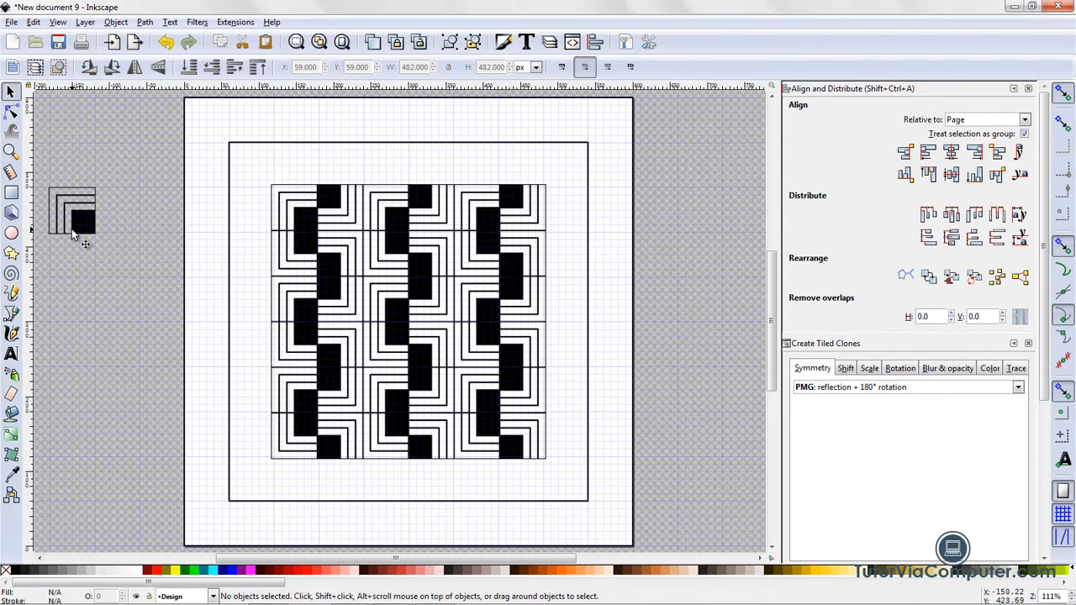
Review the Clones behavior preferences for moving and deleting originals
{"action": "left_click", "coordinate": [649, 43]}
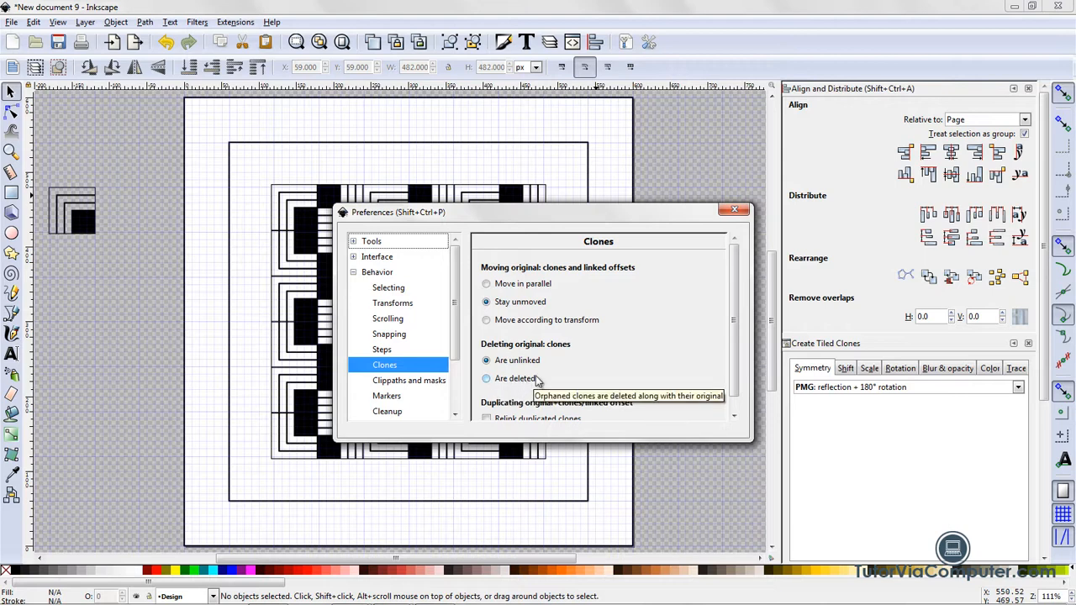
{"action": "left_click", "coordinate": [734, 210]}
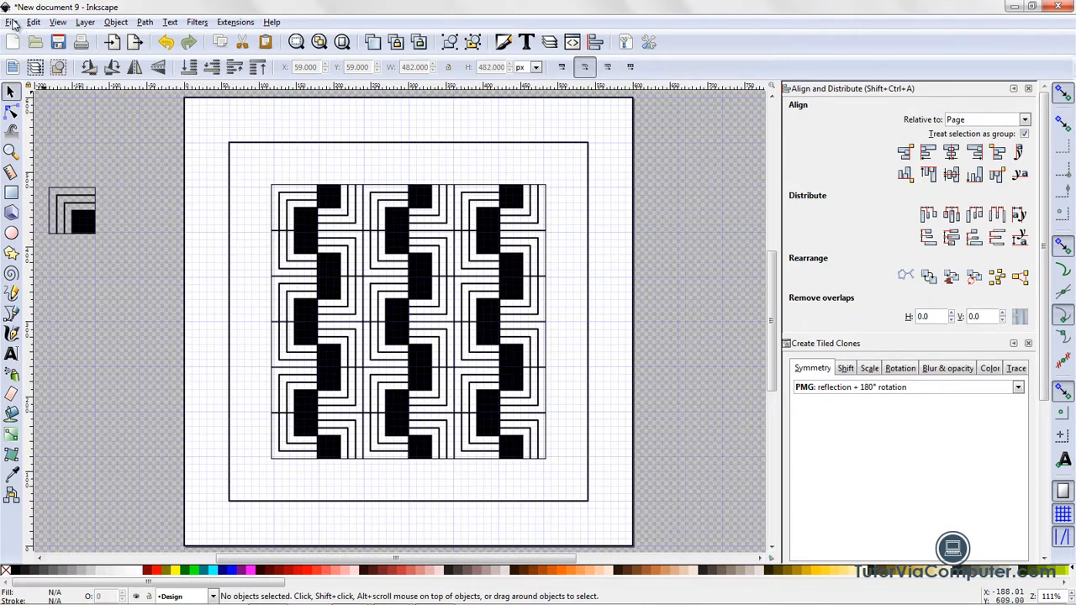
Save the document as Inktober-flukes.svg in the Drawings subfolder of the Inktober folder
{"action": "left_click", "coordinate": [12, 22]}
{"action": "left_click", "coordinate": [25, 106]}
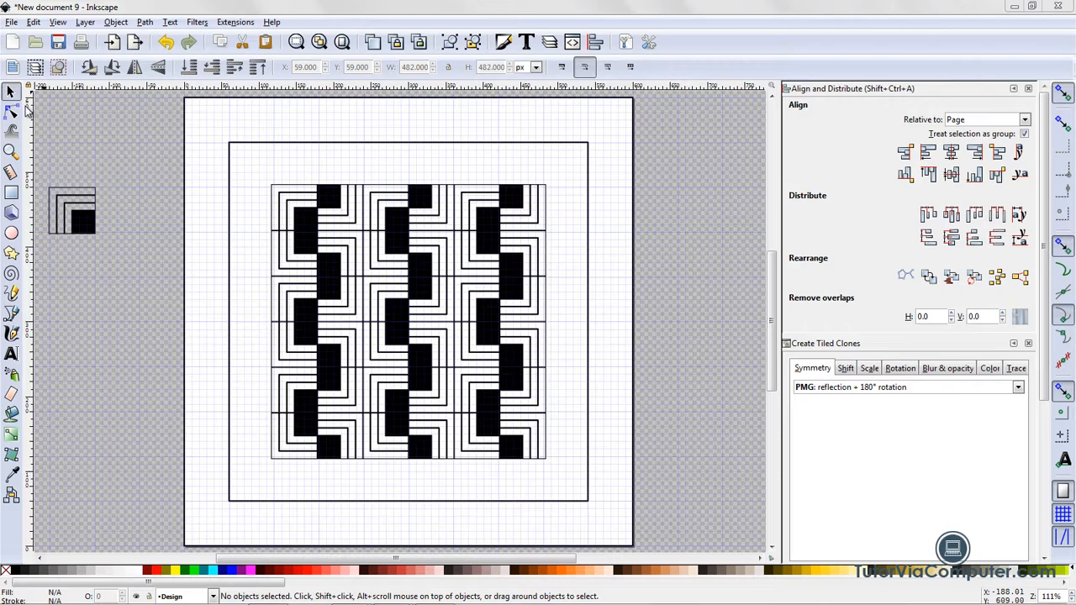
{"action": "key", "text": "ctrl+shift+s"}
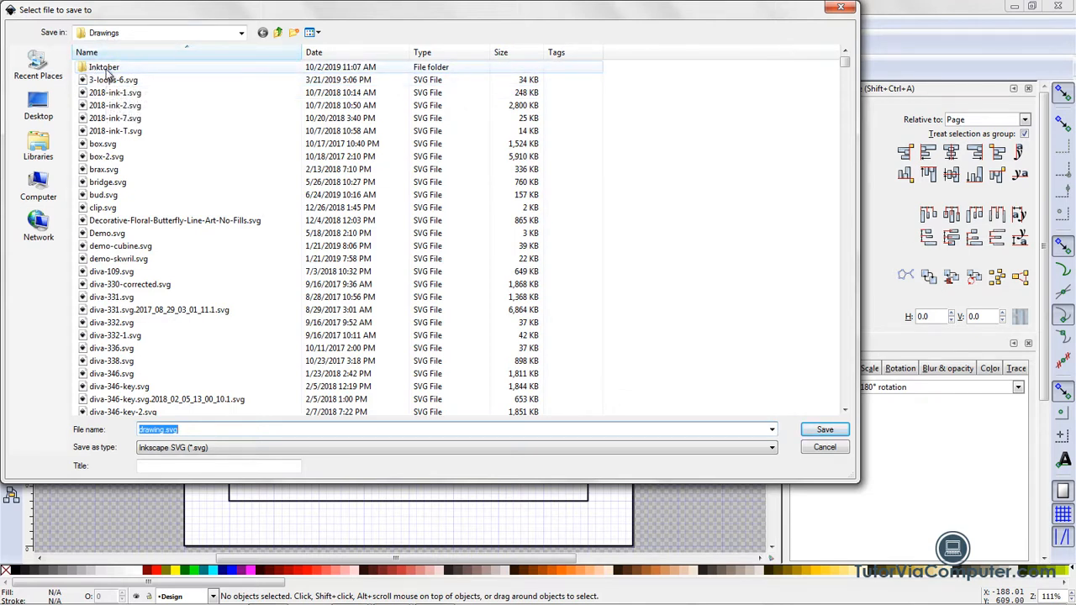
{"action": "double_click", "coordinate": [104, 68]}
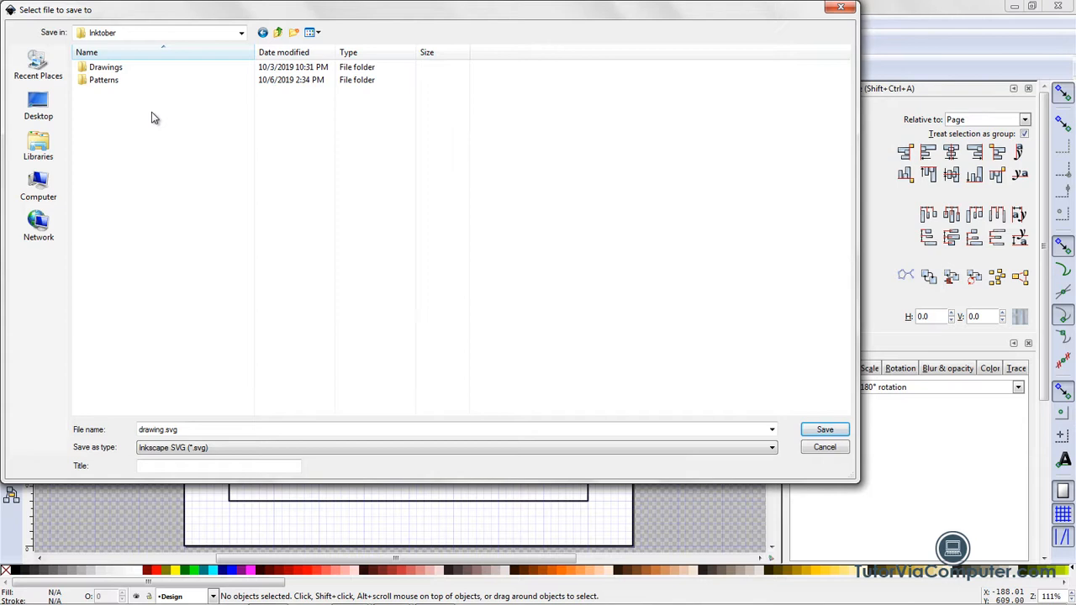
{"action": "double_click", "coordinate": [120, 69]}
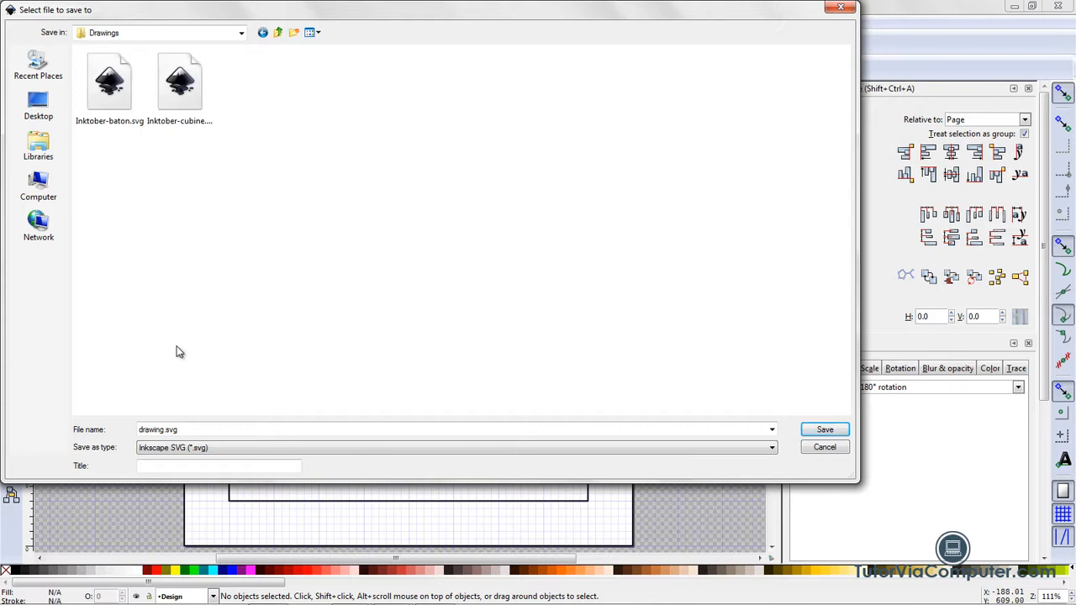
{"action": "left_click", "coordinate": [163, 430]}
{"action": "left_click", "coordinate": [164, 430]}
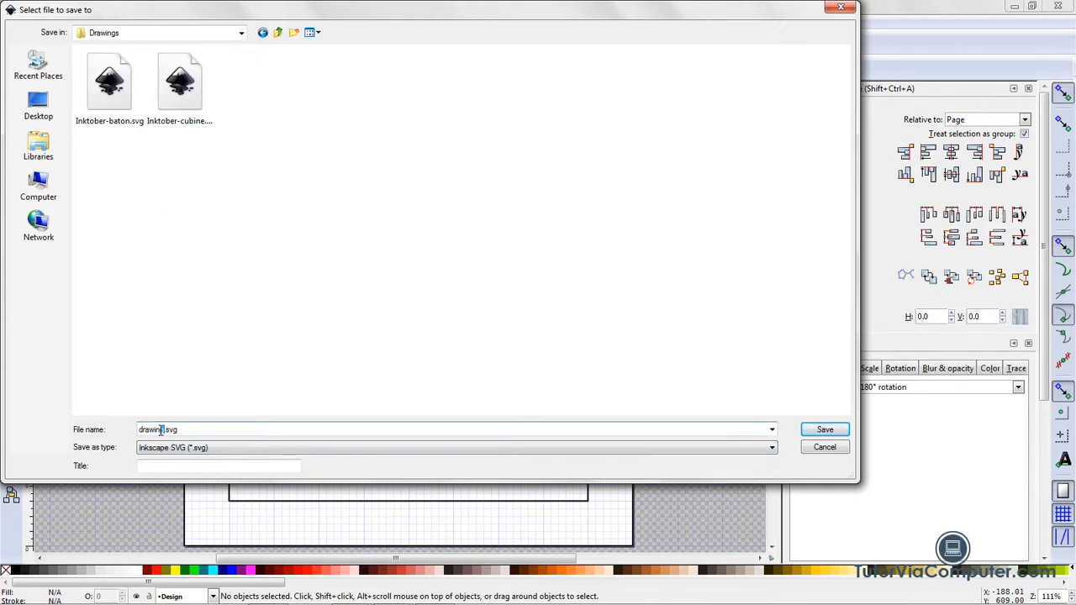
{"action": "left_click_drag", "start_coordinate": [161, 429], "coordinate": [125, 430]}
{"action": "type", "text": "Inktober"}
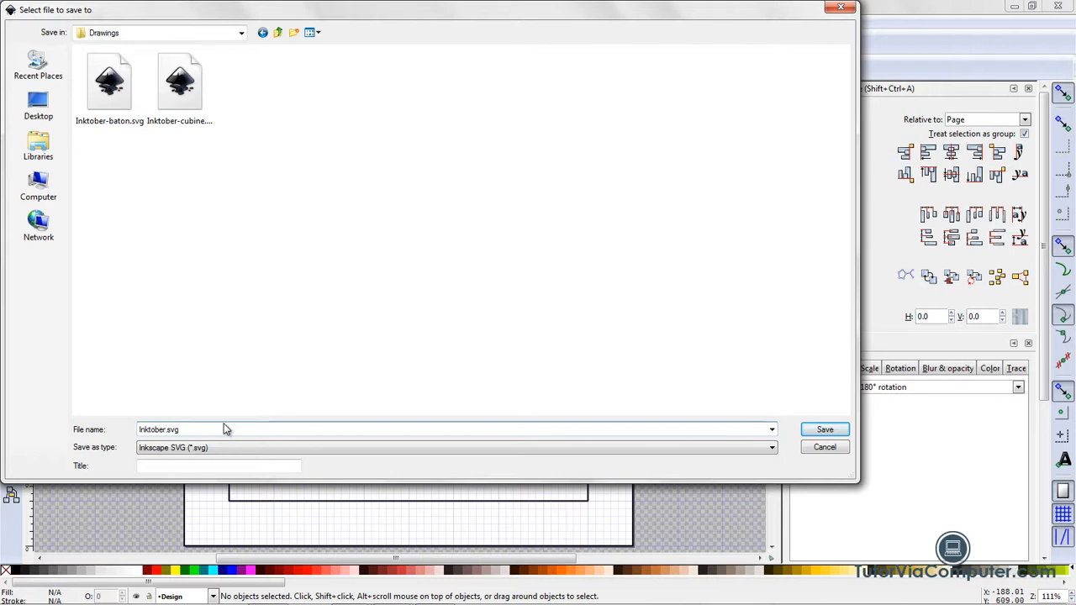
{"action": "type", "text": "-fi"}
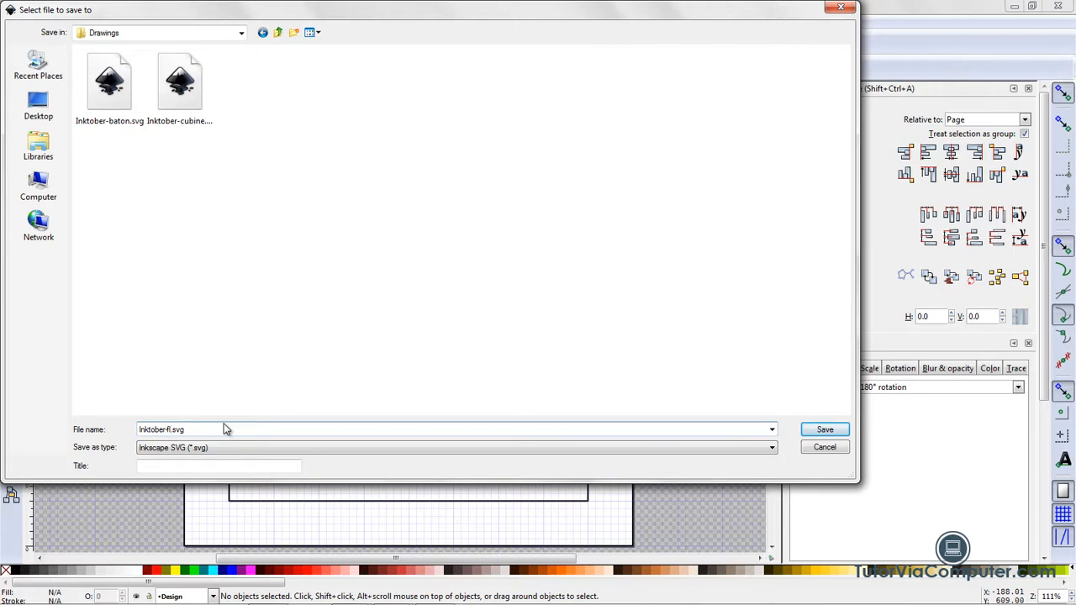
{"action": "type", "text": "ukes"}
{"action": "left_click", "coordinate": [819, 436]}
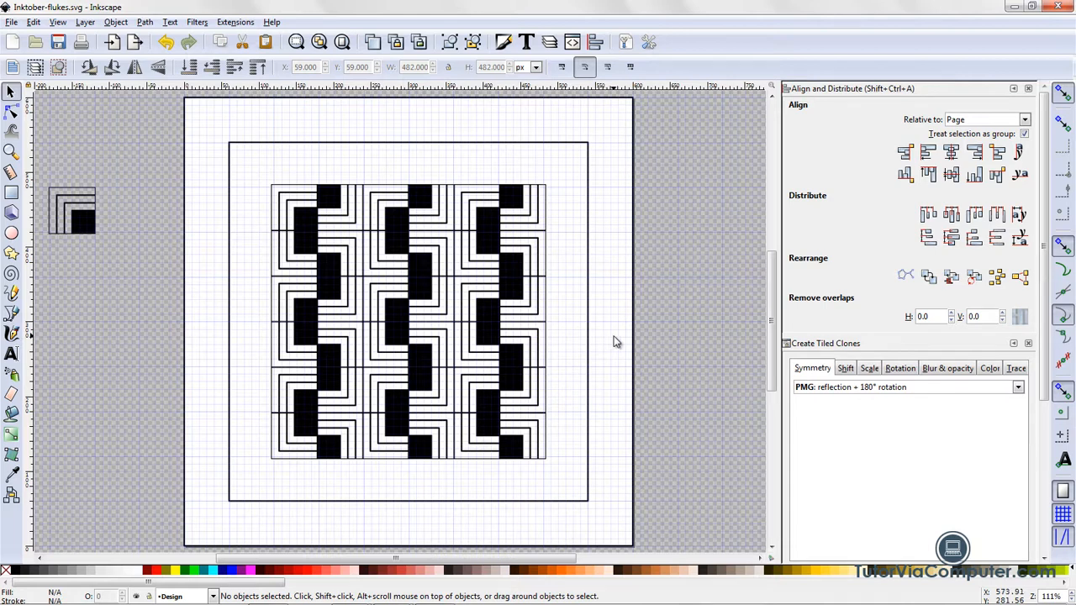
Set up a PNG image export with the whole page as the export area
{"action": "left_click", "coordinate": [11, 22]}
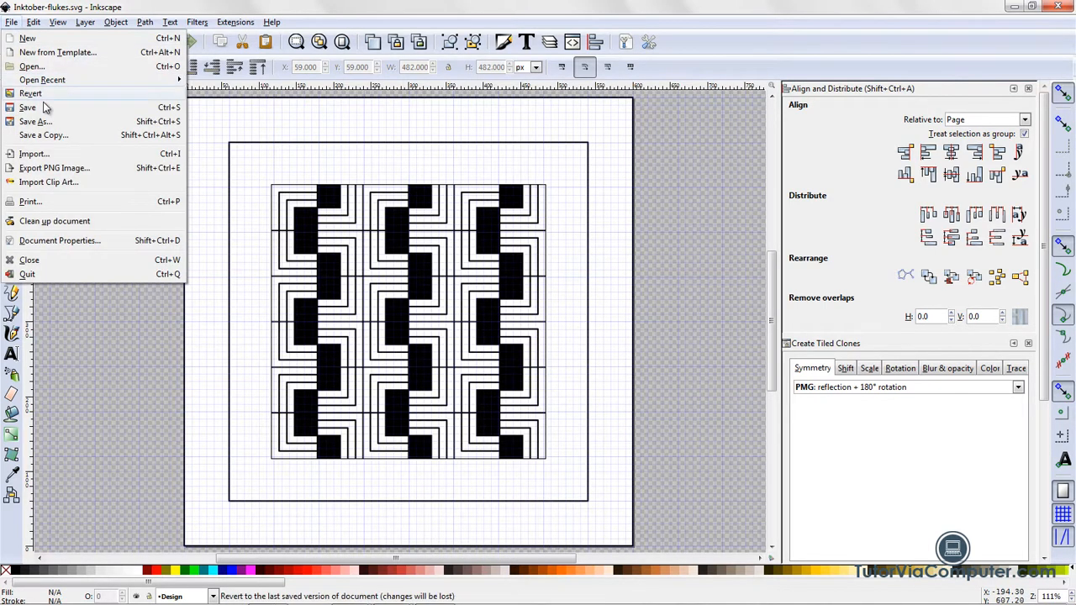
{"action": "left_click", "coordinate": [60, 169]}
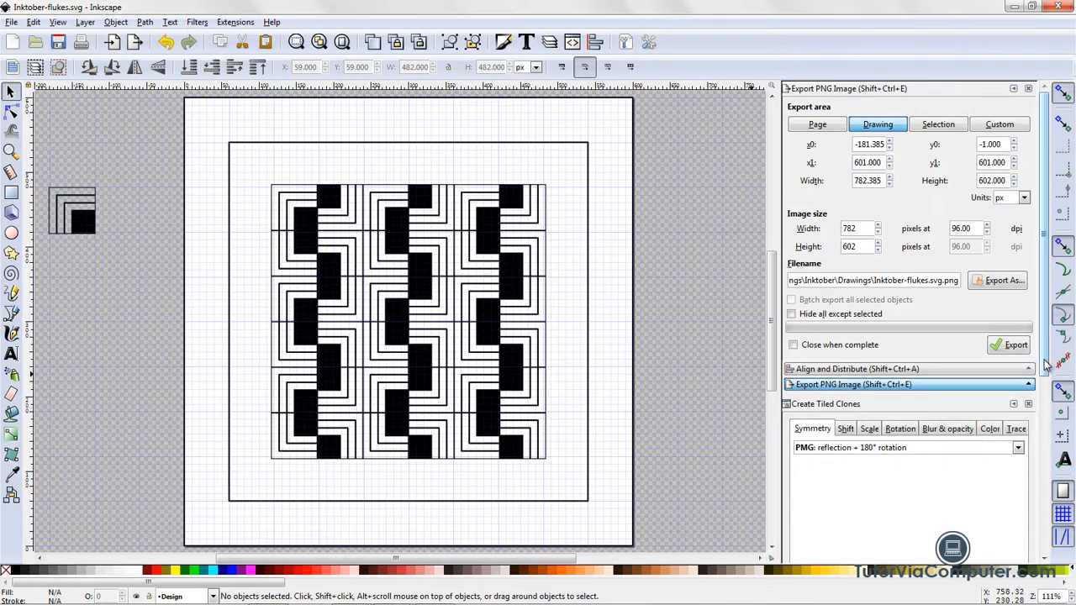
{"action": "left_click", "coordinate": [917, 386]}
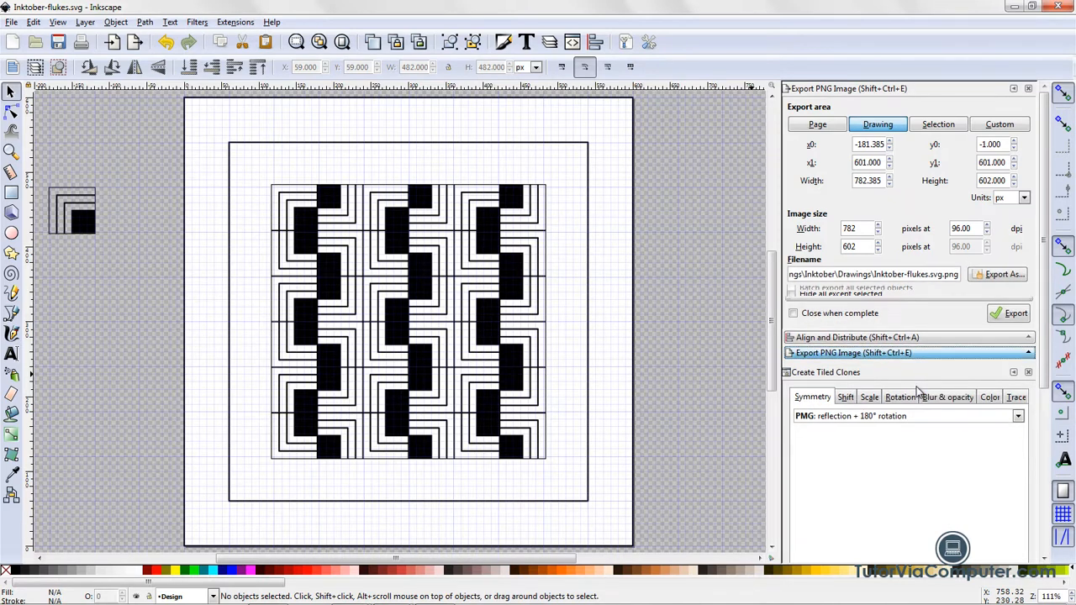
{"action": "left_click", "coordinate": [889, 127]}
{"action": "left_click", "coordinate": [817, 126]}
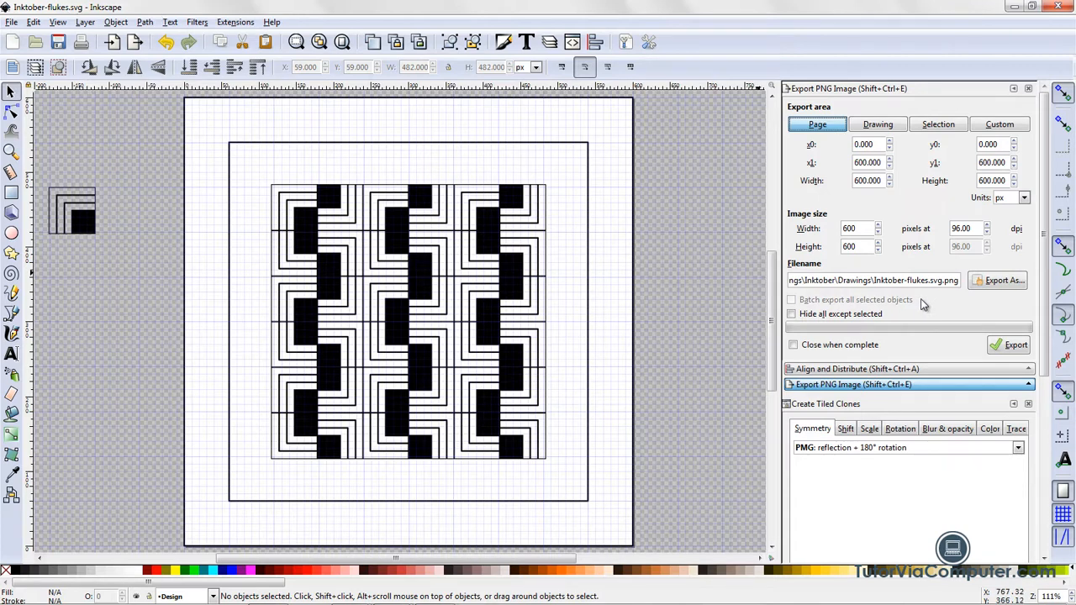
Set the export file name to Inktober-flukes.png in the Inktober Drawings folder and export the page image
{"action": "left_click", "coordinate": [990, 285]}
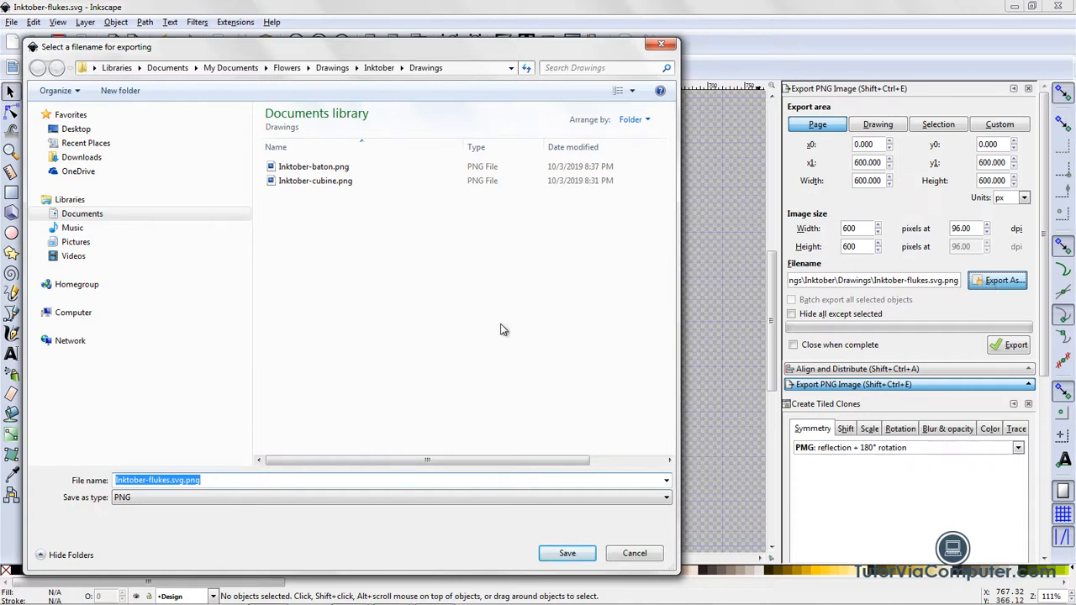
{"action": "left_click", "coordinate": [184, 481]}
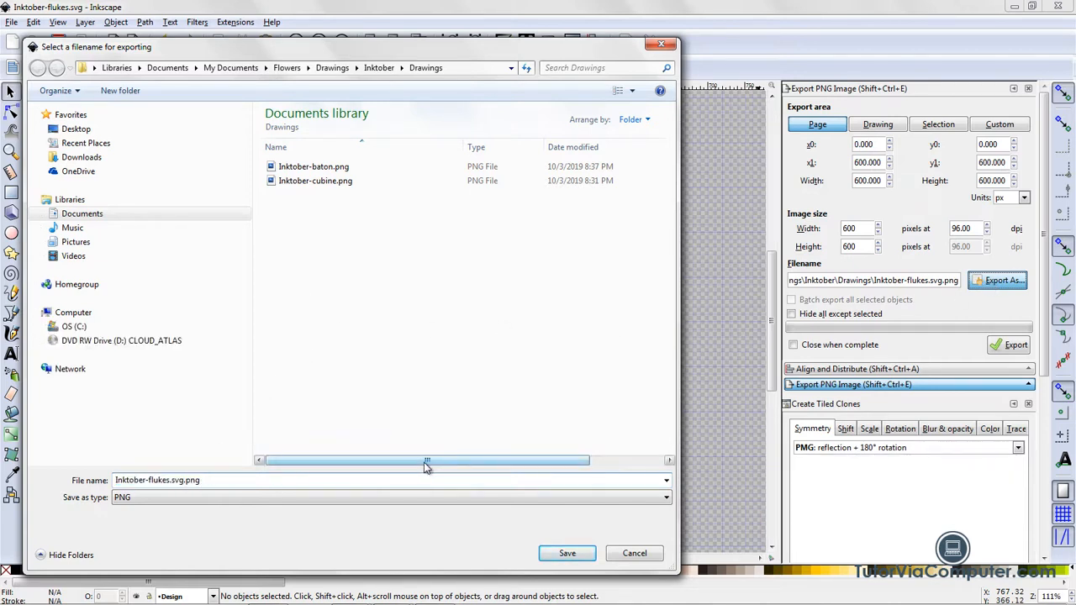
{"action": "key", "text": "BackSpace"}
{"action": "key", "text": "BackSpace"}
{"action": "key", "text": "BackSpace"}
{"action": "key", "text": "BackSpace"}
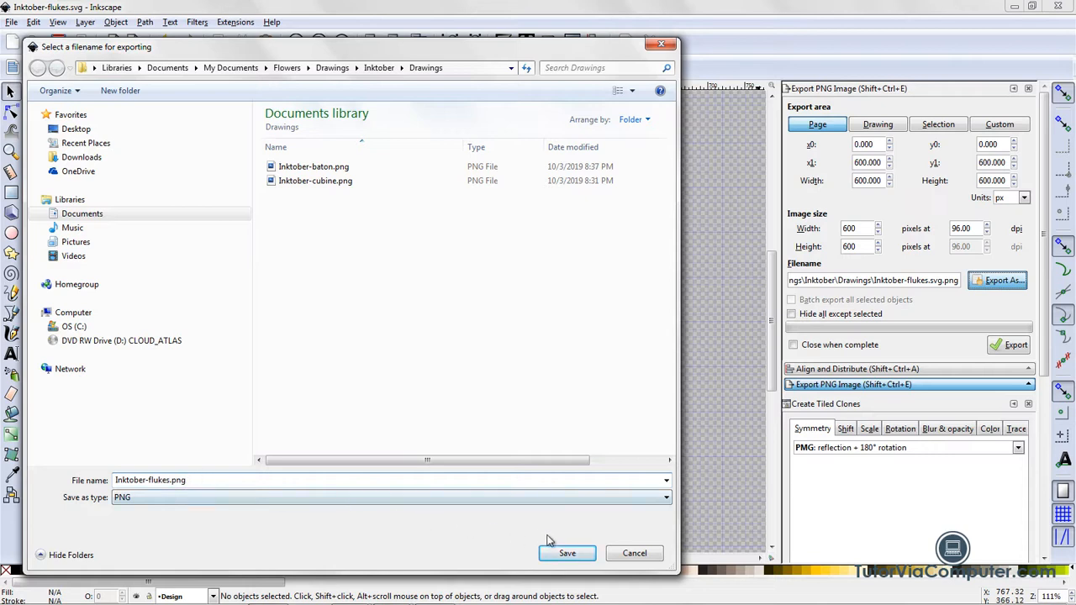
{"action": "left_click", "coordinate": [568, 555]}
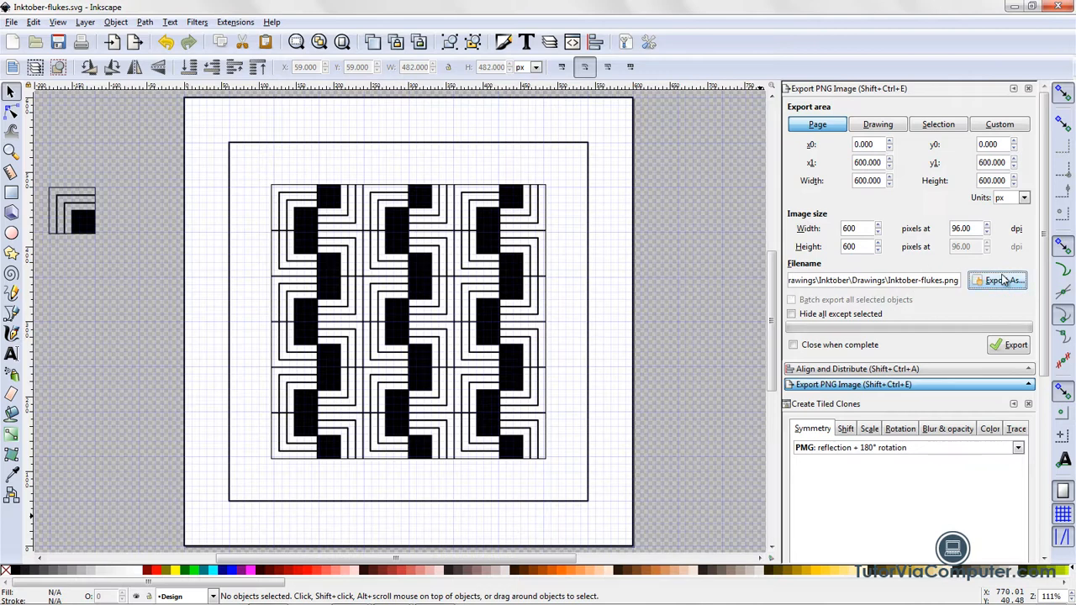
{"action": "left_click", "coordinate": [1016, 346]}
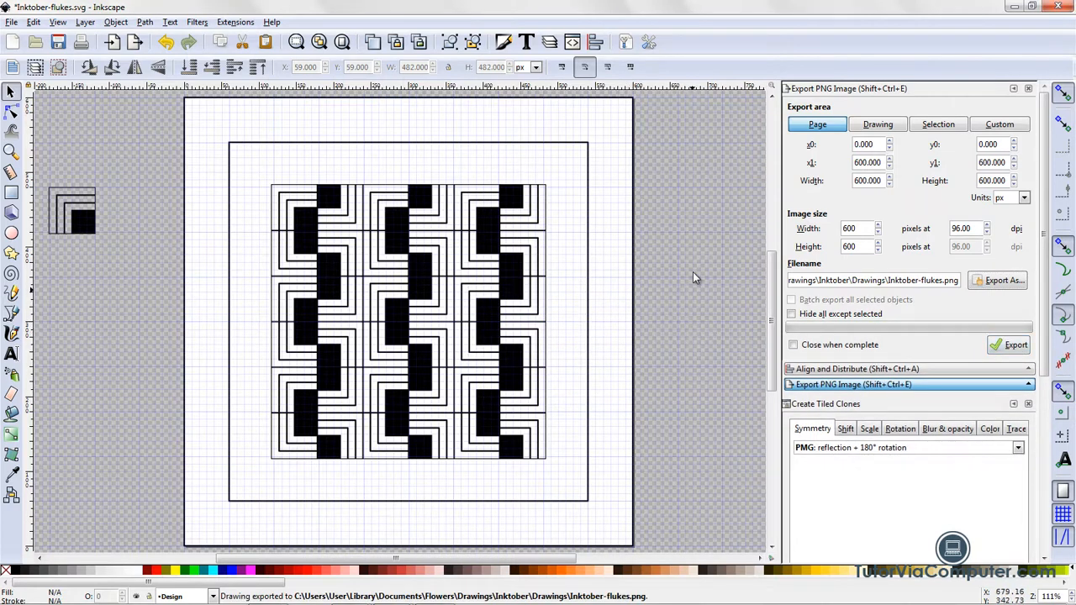
Check the Inktober folder's Drawings subfolder for the exported Inktober-flukes PNG, without opening any file
{"action": "left_click", "coordinate": [10, 23]}
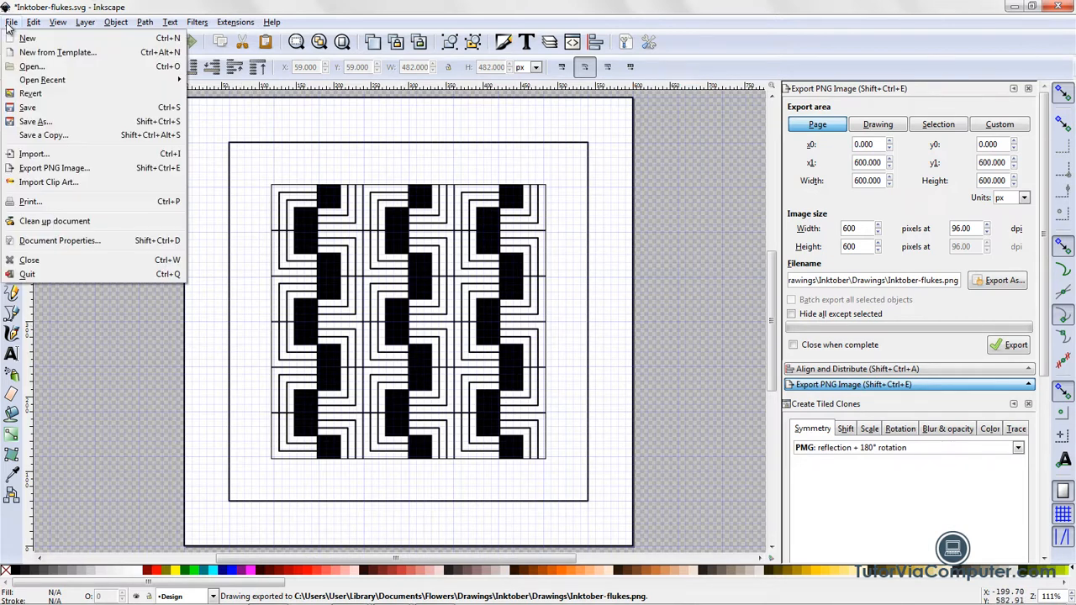
{"action": "left_click", "coordinate": [25, 67]}
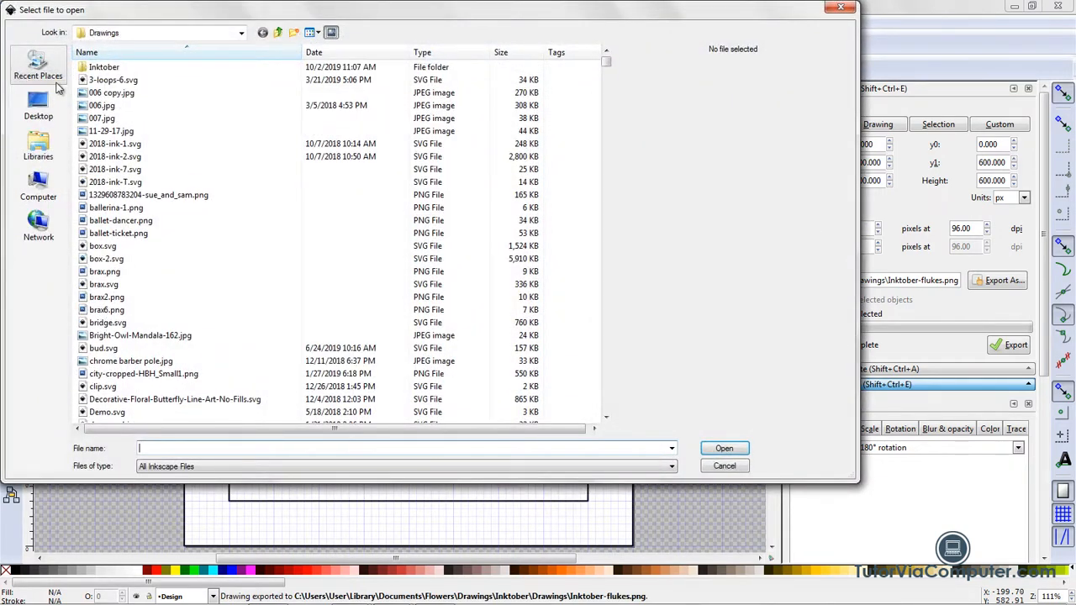
{"action": "double_click", "coordinate": [94, 67]}
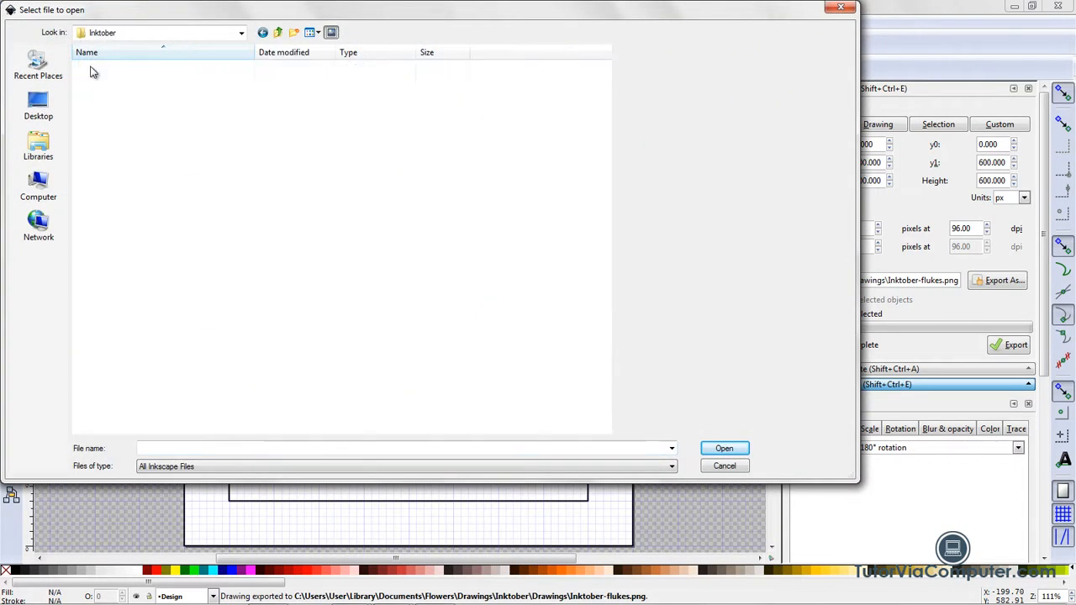
{"action": "double_click", "coordinate": [118, 69]}
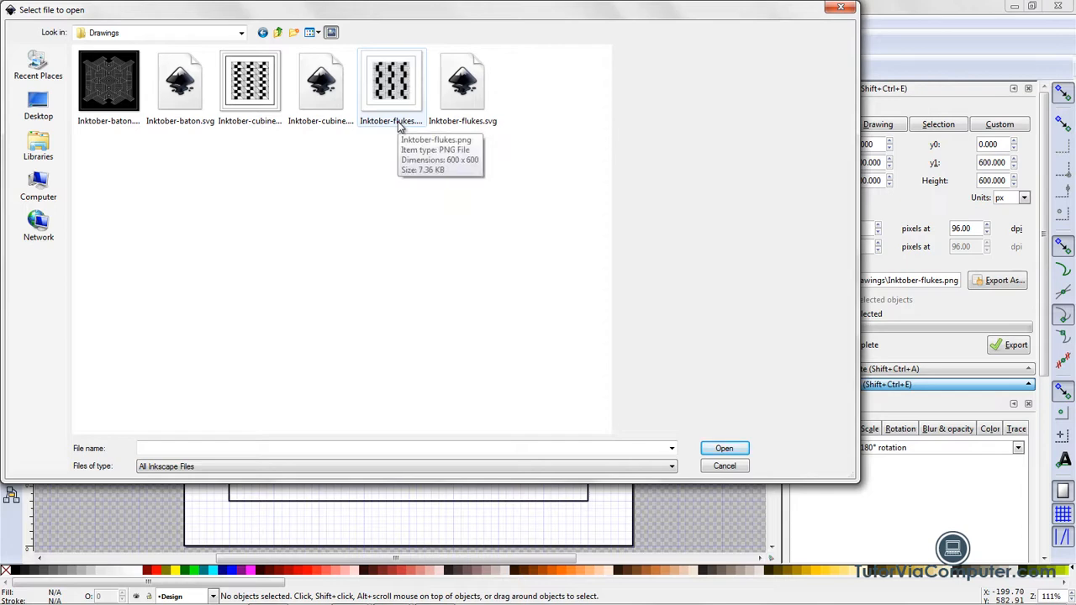
{"action": "left_click", "coordinate": [839, 9]}
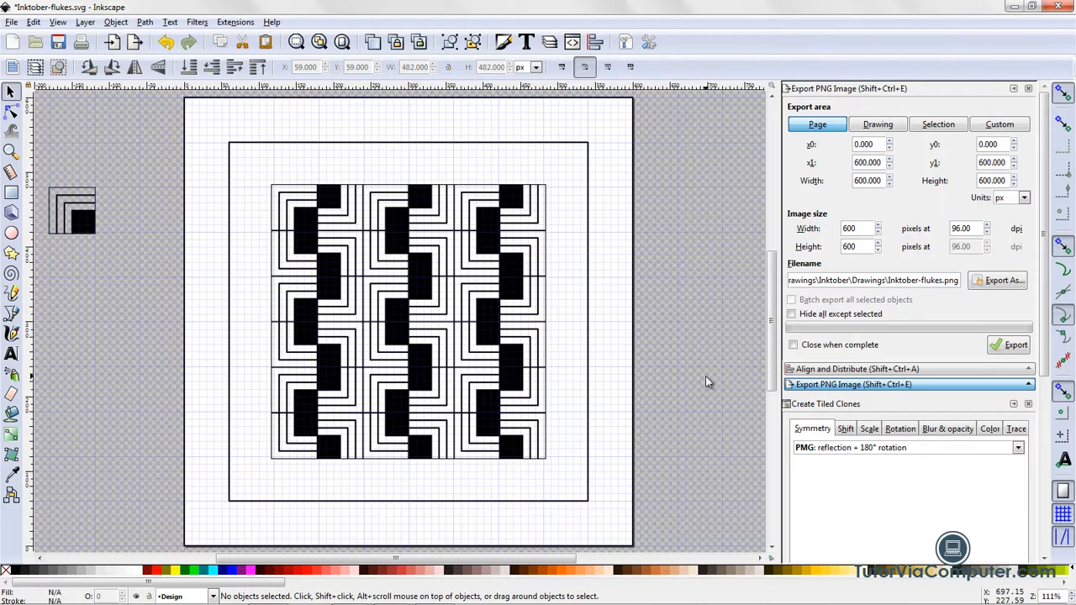